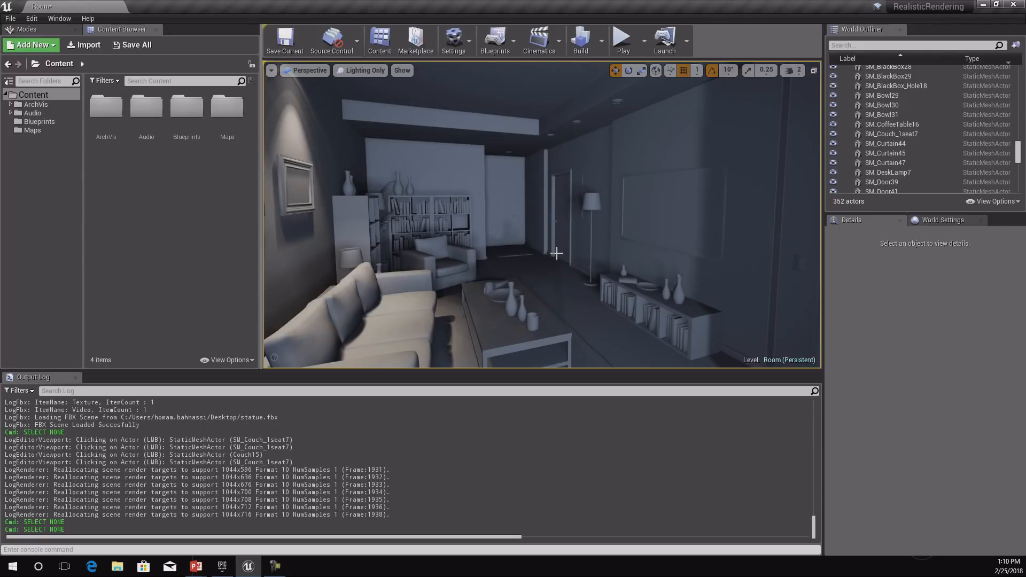
Switch the armchair's mobility to Movable, to Stationary and back to Static
{"action": "right_click_drag", "start_coordinate": [366, 244], "coordinate": [552, 223]}
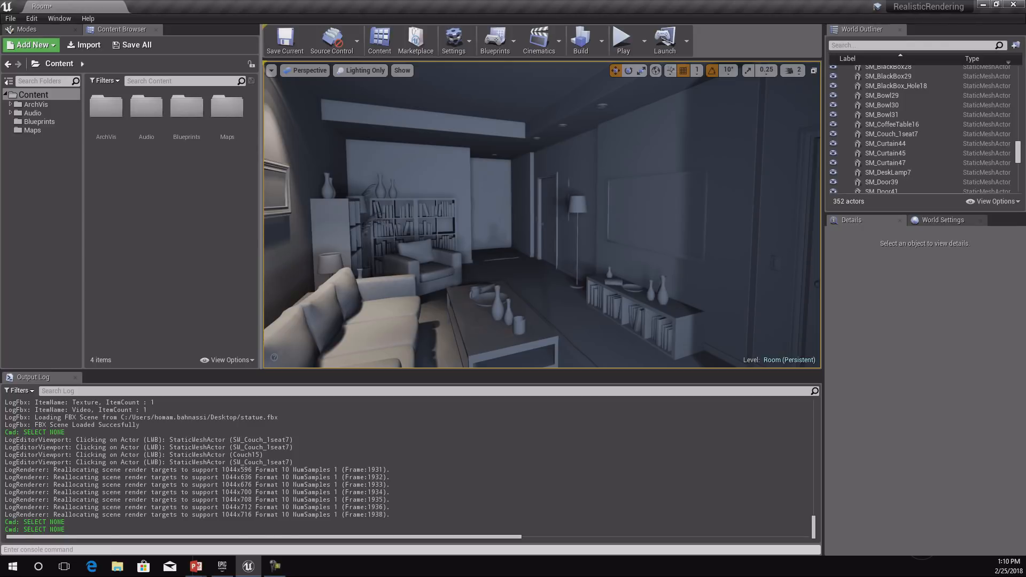
{"action": "left_click", "coordinate": [449, 268]}
{"action": "left_click", "coordinate": [392, 315]}
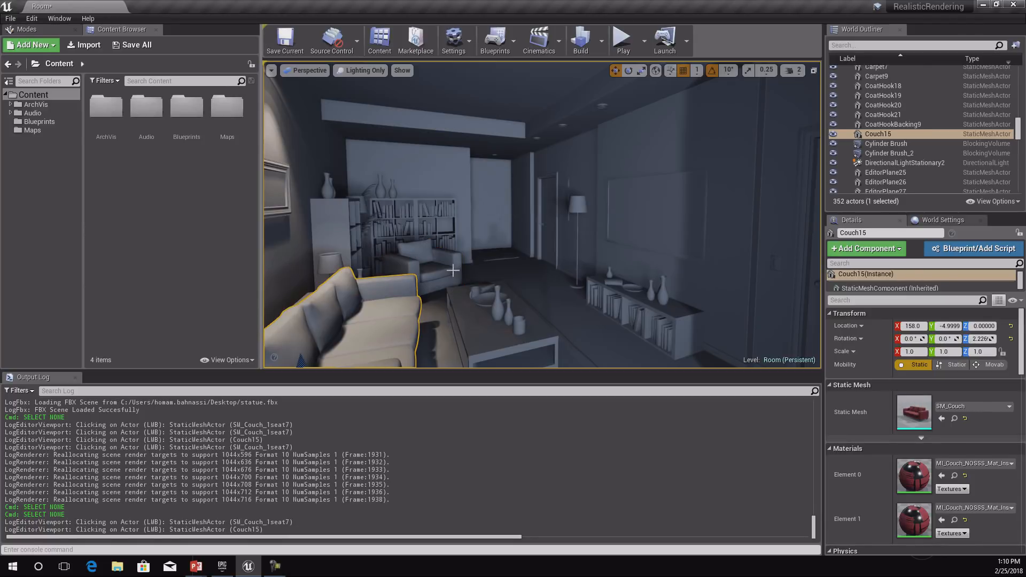
{"action": "left_click", "coordinate": [453, 271]}
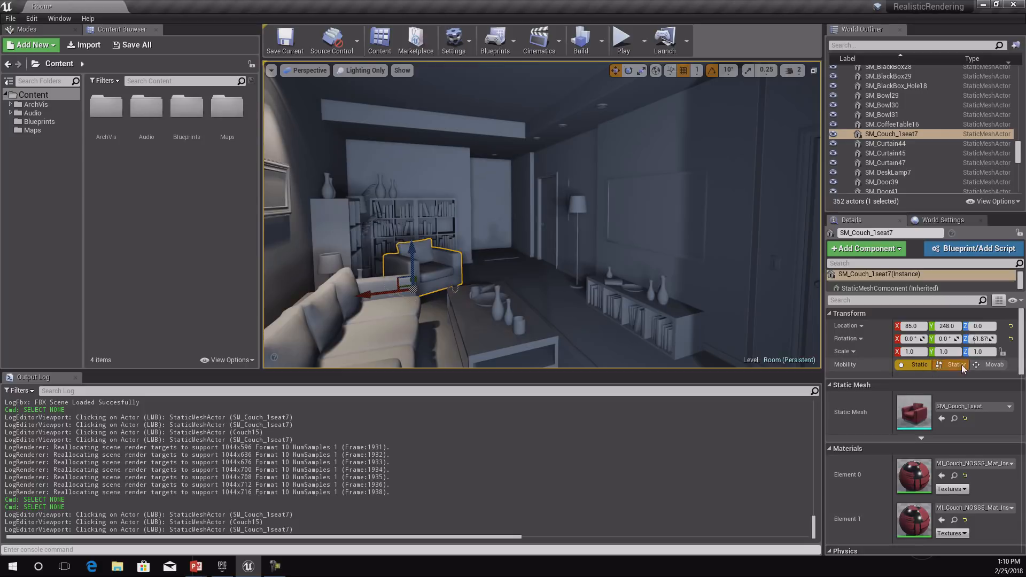
{"action": "left_click", "coordinate": [993, 365]}
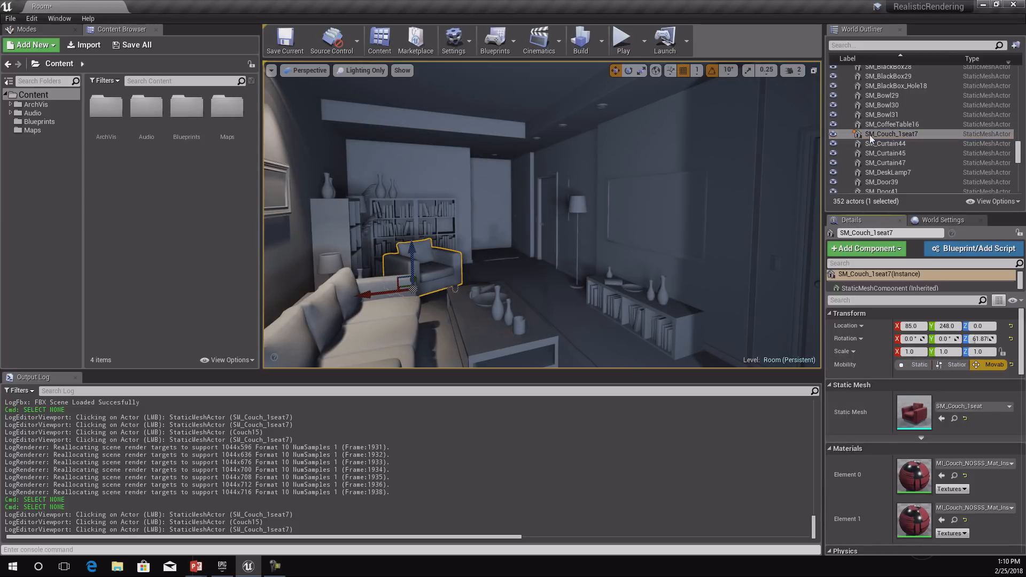
{"action": "mouse_move", "coordinate": [857, 137]}
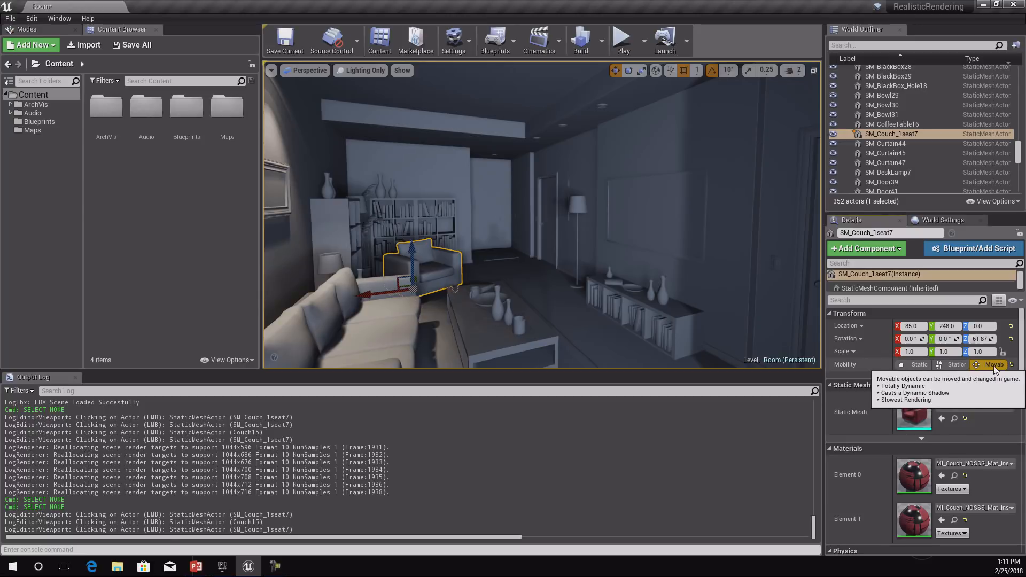
{"action": "left_click", "coordinate": [947, 367]}
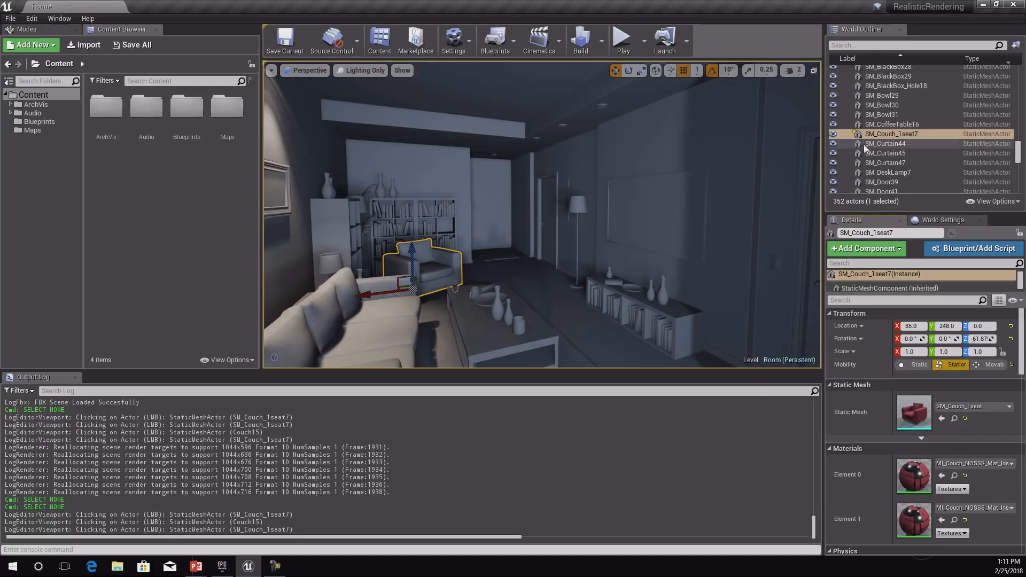
{"action": "left_click", "coordinate": [914, 365]}
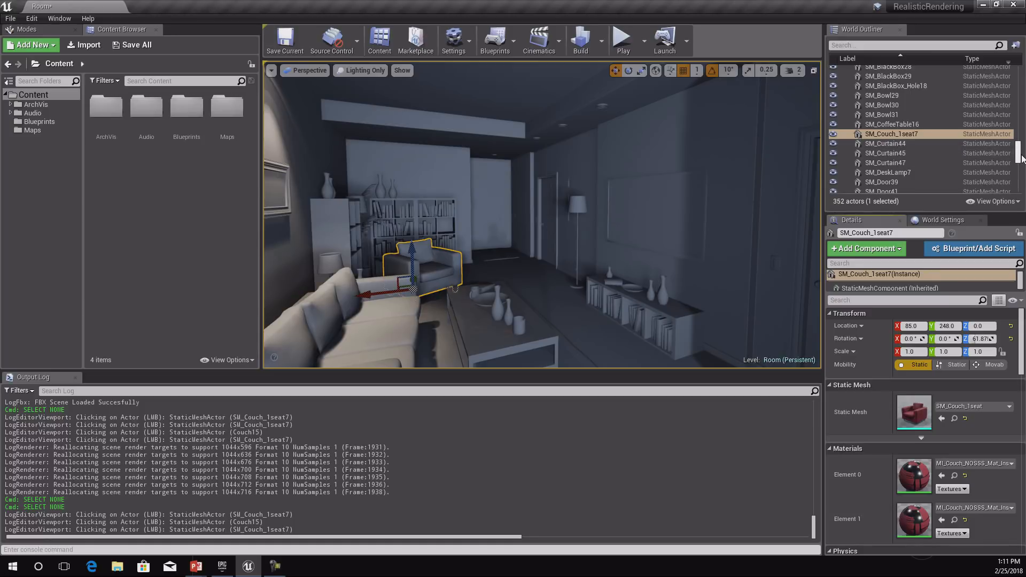
Filter the World Outliner by "lights" and select all matching light actors
{"action": "left_click_drag", "start_coordinate": [1021, 157], "coordinate": [1020, 156]}
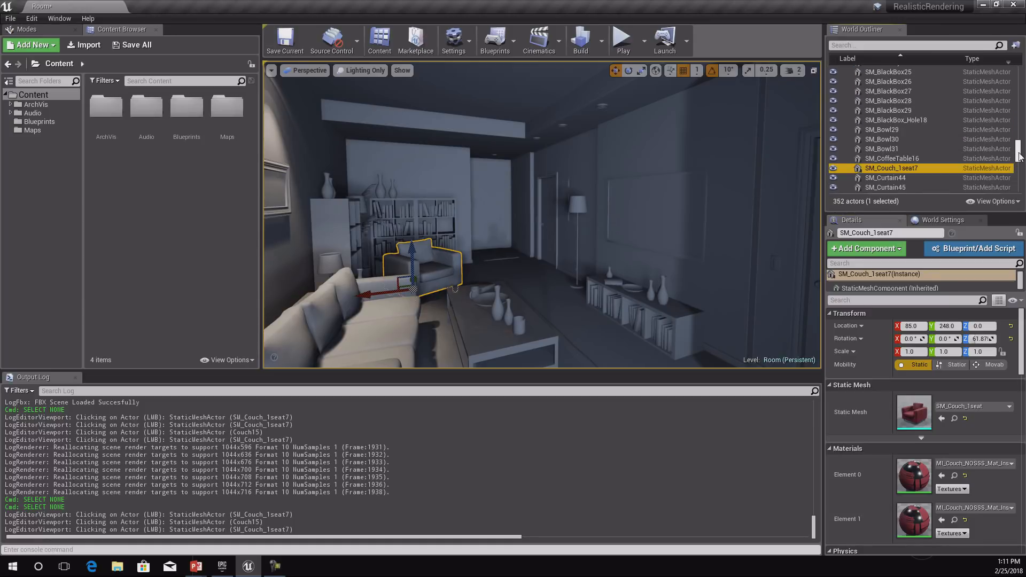
{"action": "scroll", "coordinate": [893, 141], "scroll_direction": "up", "scroll_amount": 2}
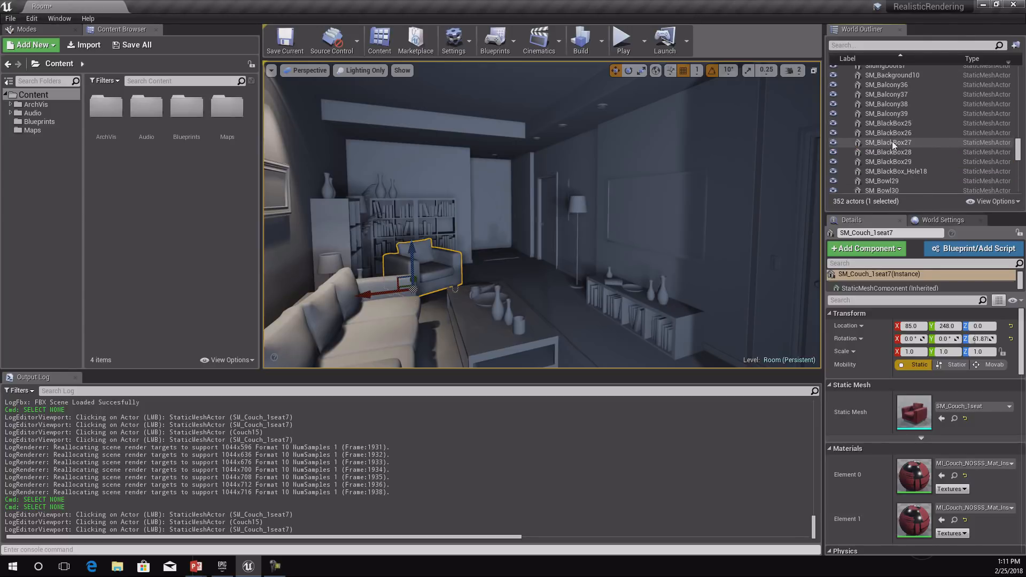
{"action": "left_click", "coordinate": [889, 123]}
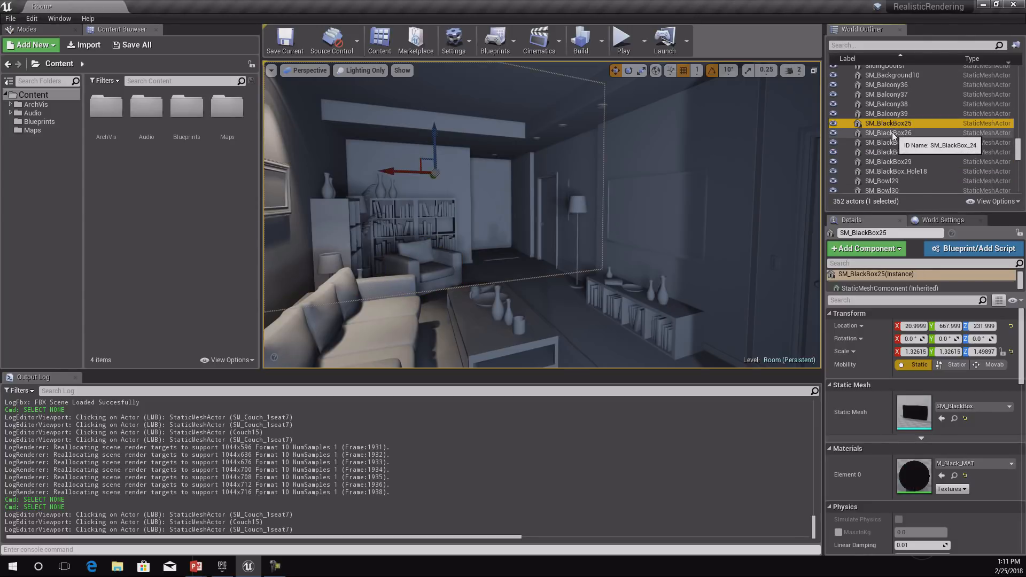
{"action": "scroll", "coordinate": [871, 154], "scroll_direction": "down", "scroll_amount": 1}
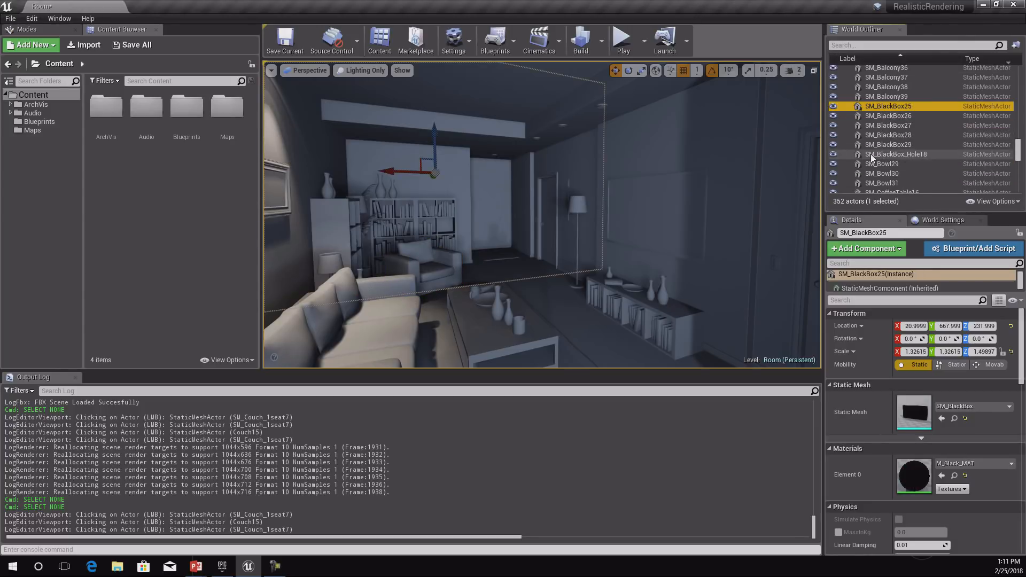
{"action": "left_click", "coordinate": [845, 45]}
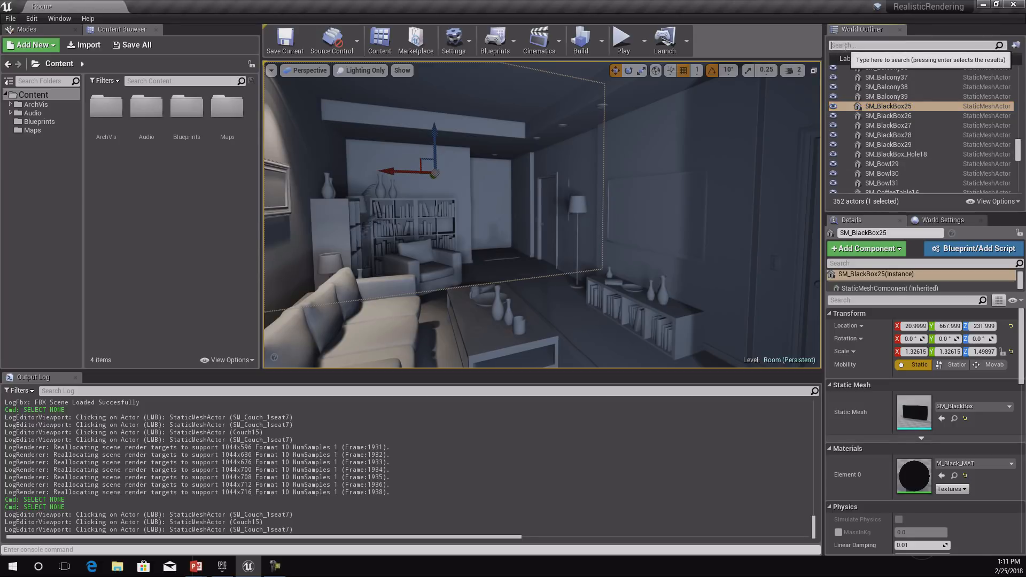
{"action": "type", "text": "light"}
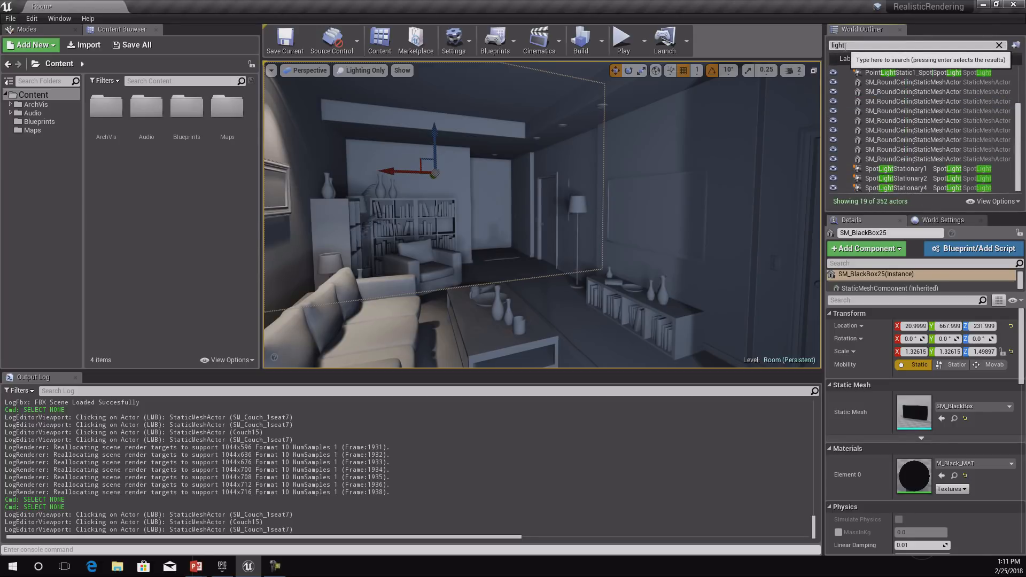
{"action": "type", "text": "s"}
{"action": "key", "text": "Return"}
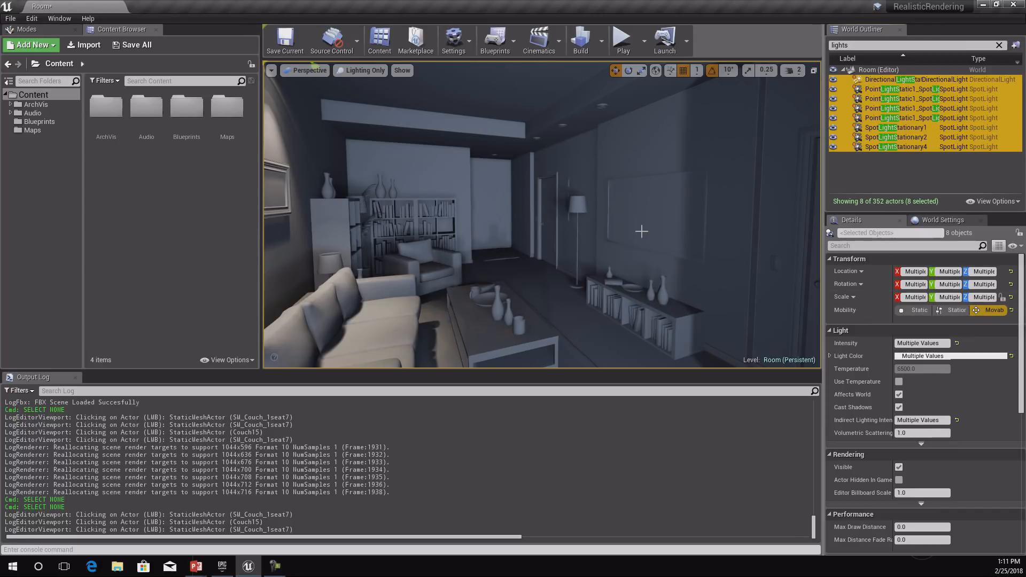
Set the mobility of all selected lights to Static and inspect the room's lighting and preview shadows
{"action": "right_click_drag", "start_coordinate": [641, 231], "coordinate": [663, 235]}
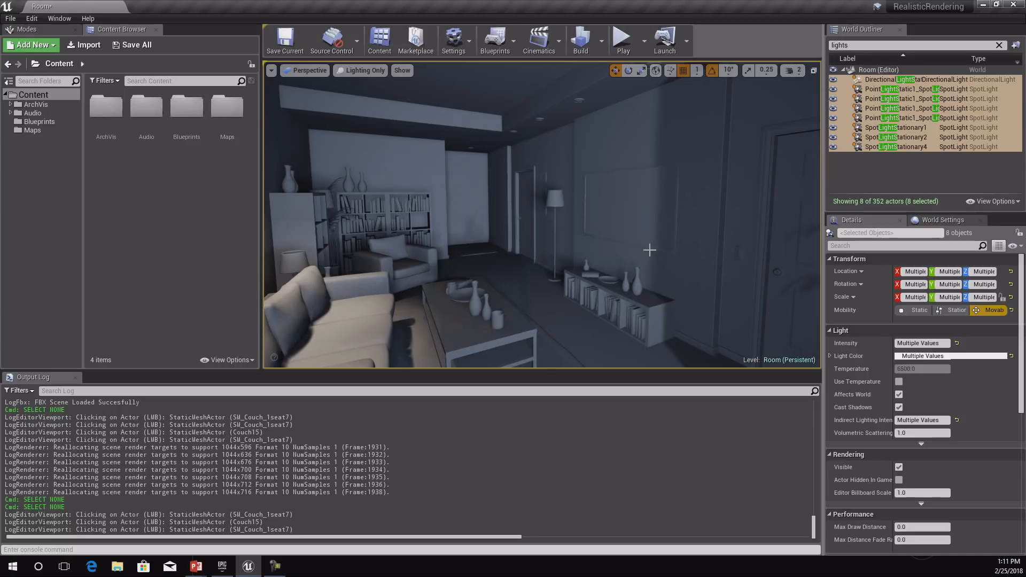
{"action": "right_click_drag", "start_coordinate": [649, 250], "coordinate": [637, 245]}
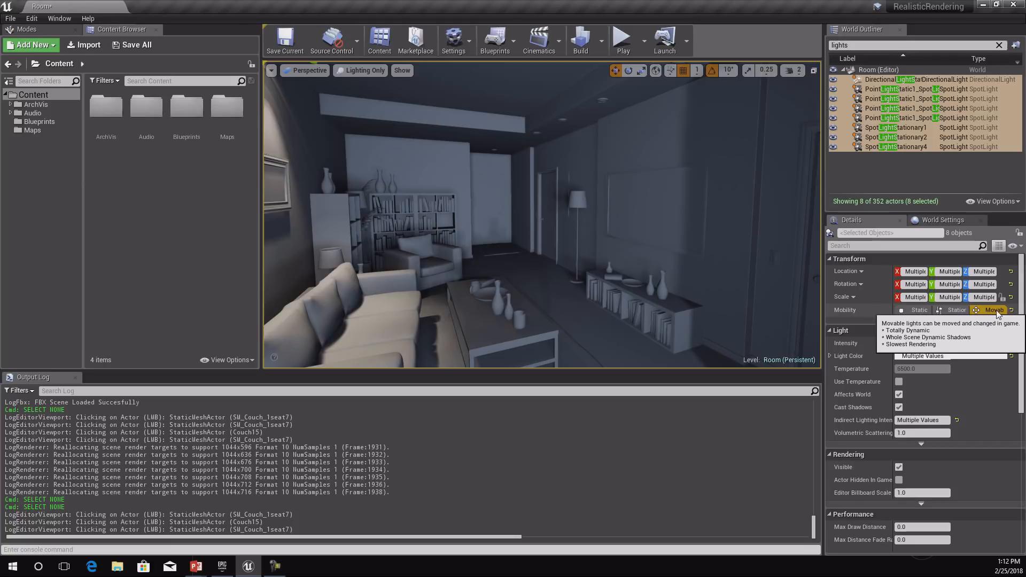
{"action": "left_click", "coordinate": [909, 311]}
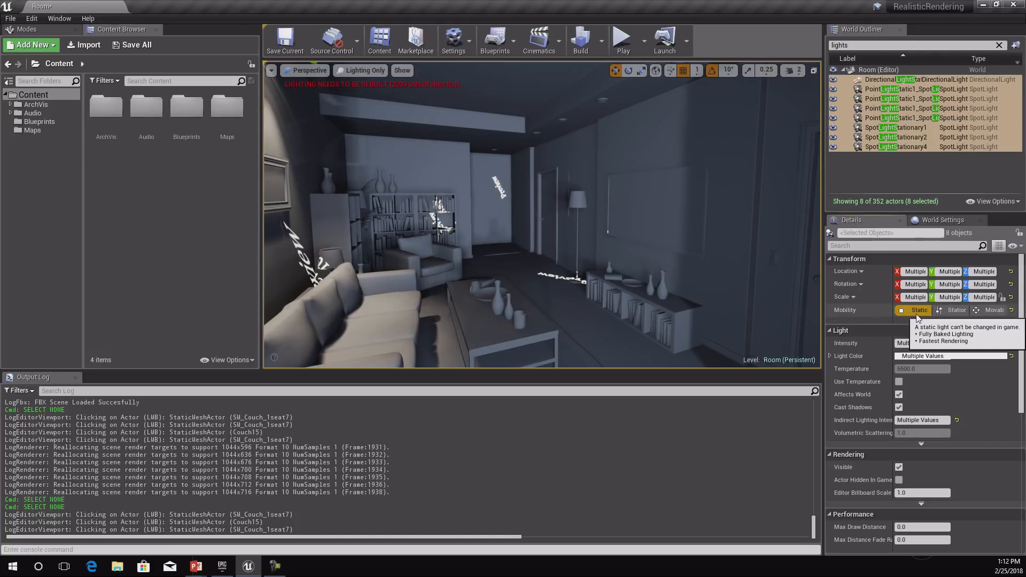
{"action": "right_click_drag", "start_coordinate": [584, 286], "coordinate": [559, 299]}
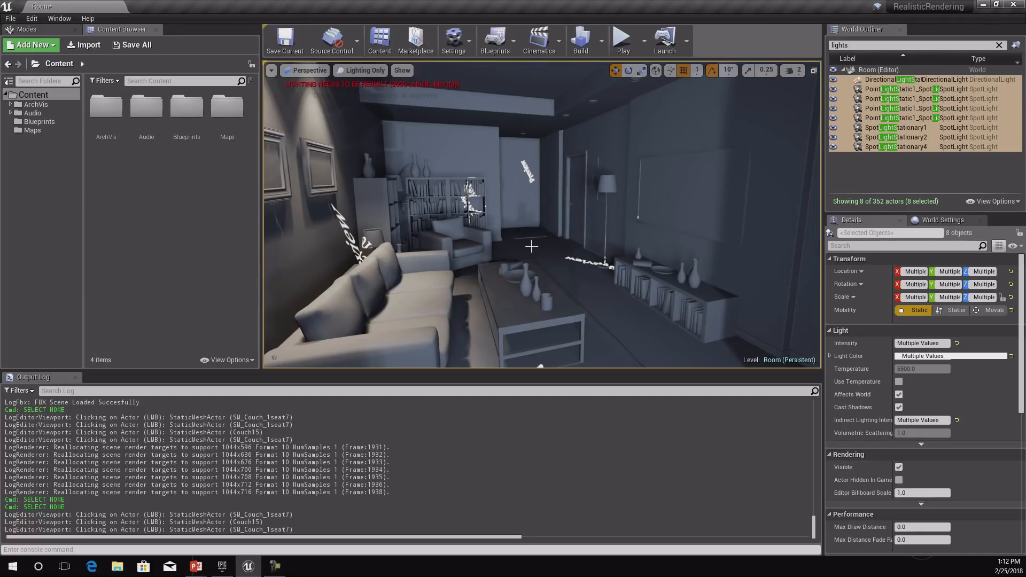
{"action": "right_click_drag", "start_coordinate": [568, 227], "coordinate": [571, 220]}
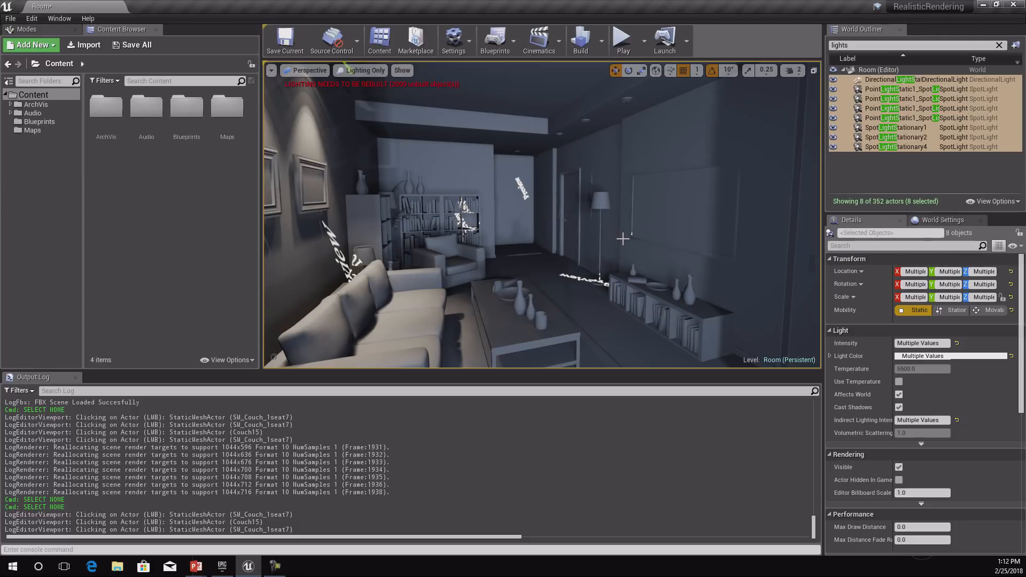
Try Stationary and Movable mobility on the selected lights, returning them to Static
{"action": "left_click", "coordinate": [950, 311]}
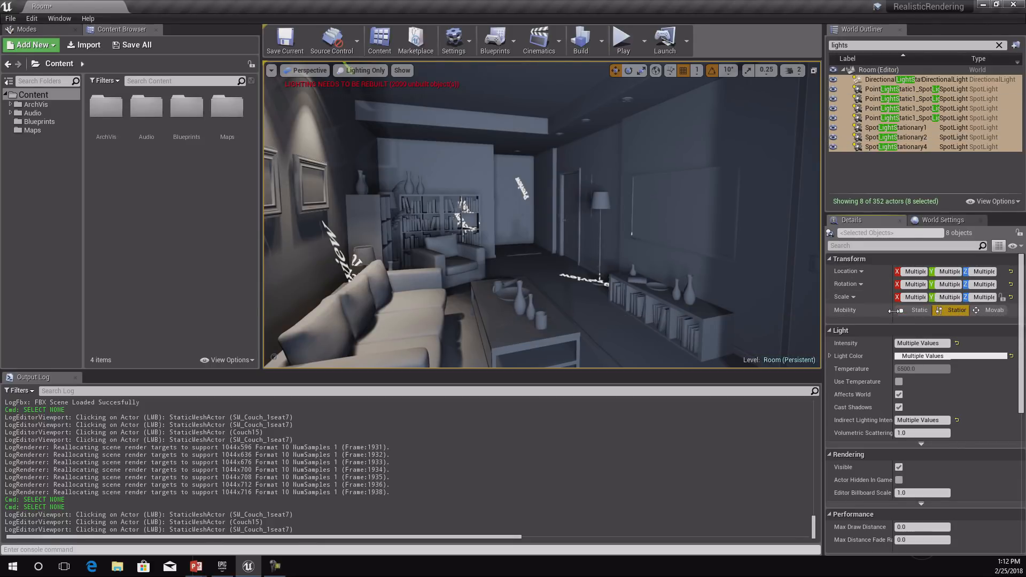
{"action": "mouse_move", "coordinate": [849, 314]}
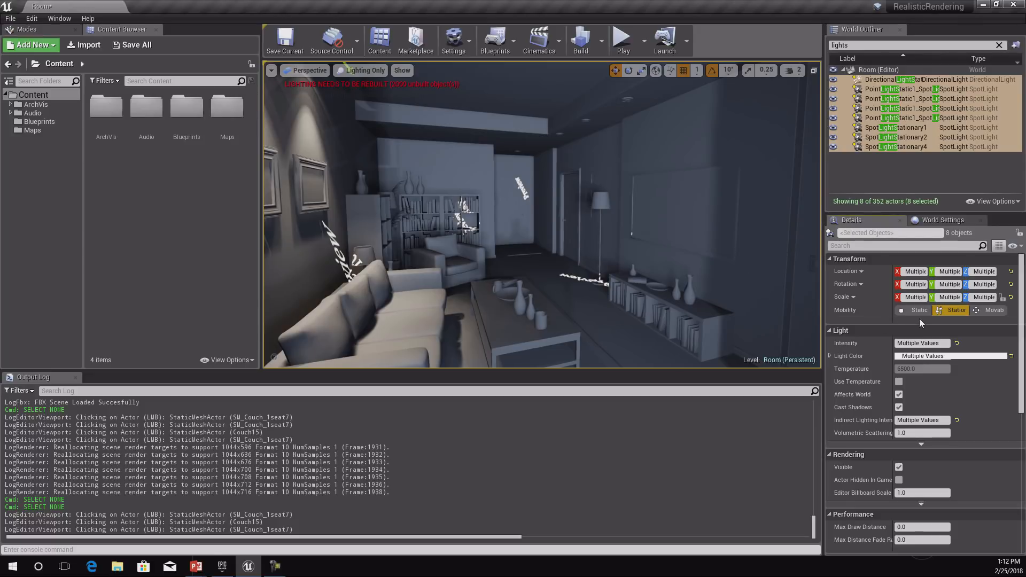
{"action": "left_click", "coordinate": [991, 310]}
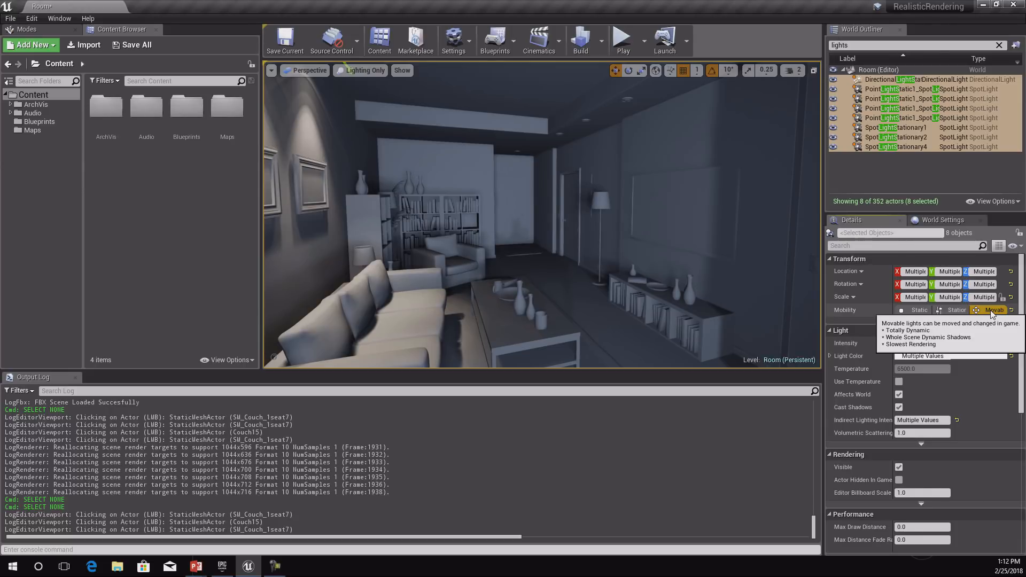
{"action": "left_click", "coordinate": [911, 314]}
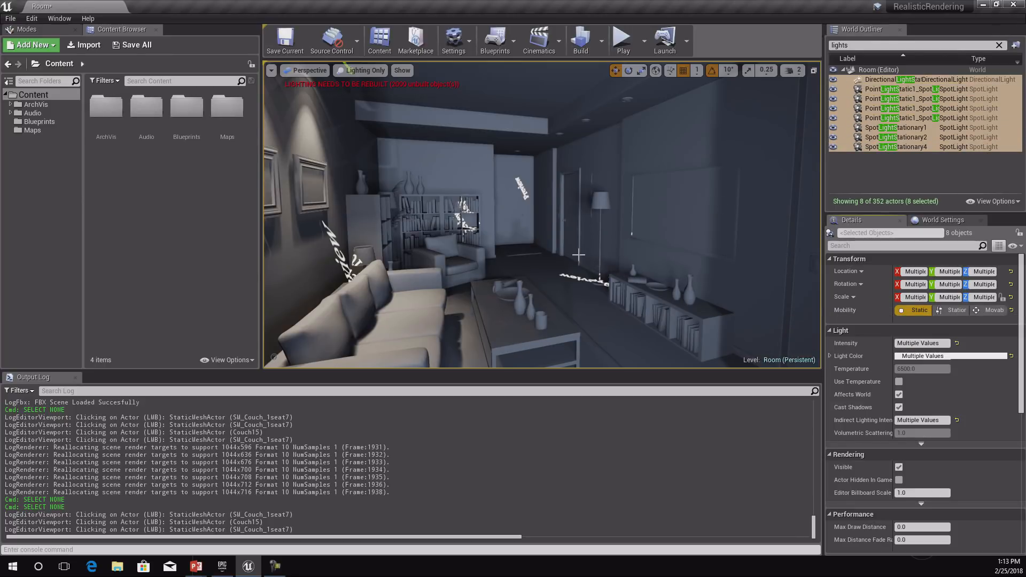
Select the armchair in the room and open its SM_Couch_1seat mesh for editing
{"action": "right_click_drag", "start_coordinate": [567, 255], "coordinate": [557, 259]}
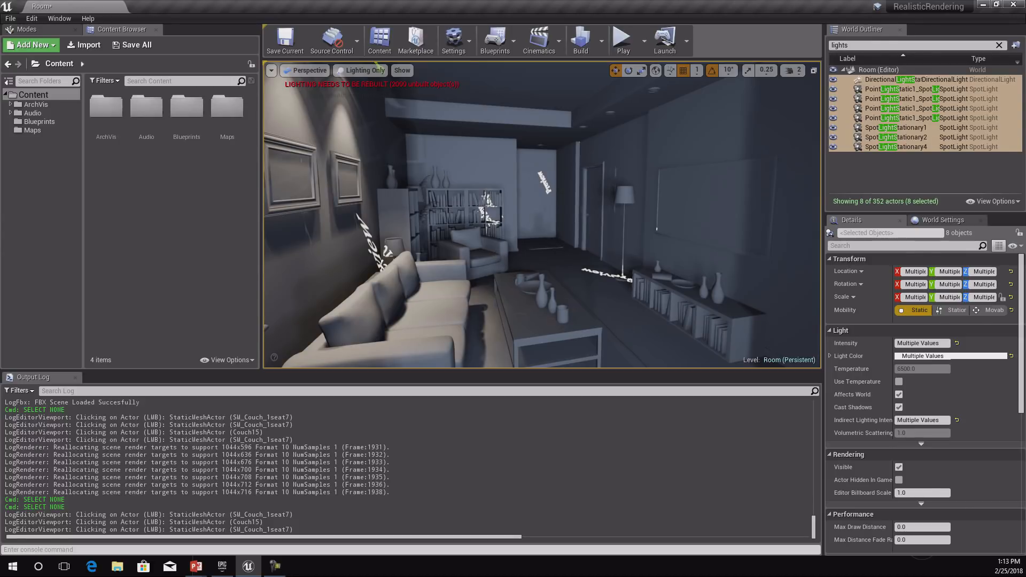
{"action": "left_click", "coordinate": [451, 291]}
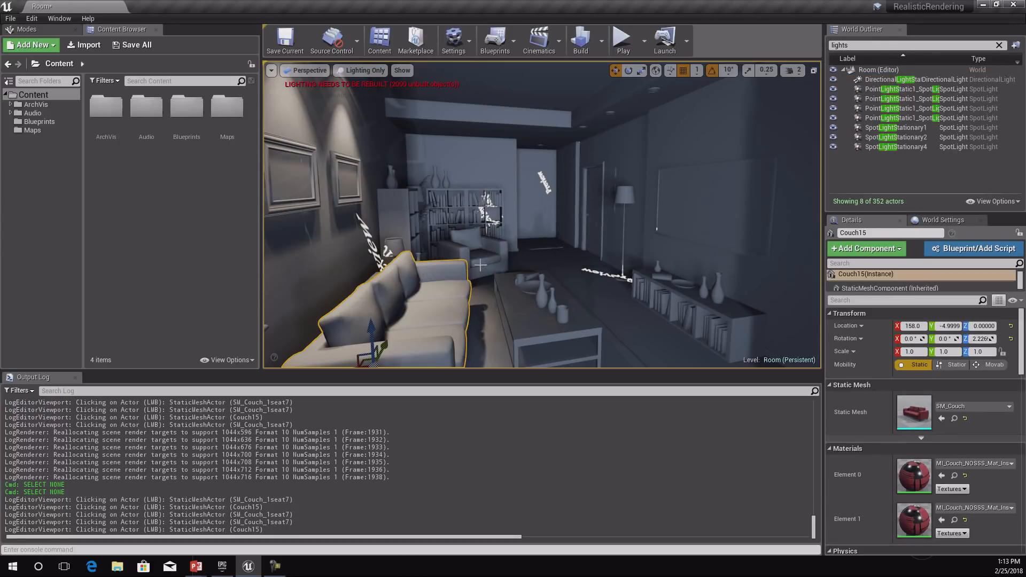
{"action": "left_click", "coordinate": [481, 264]}
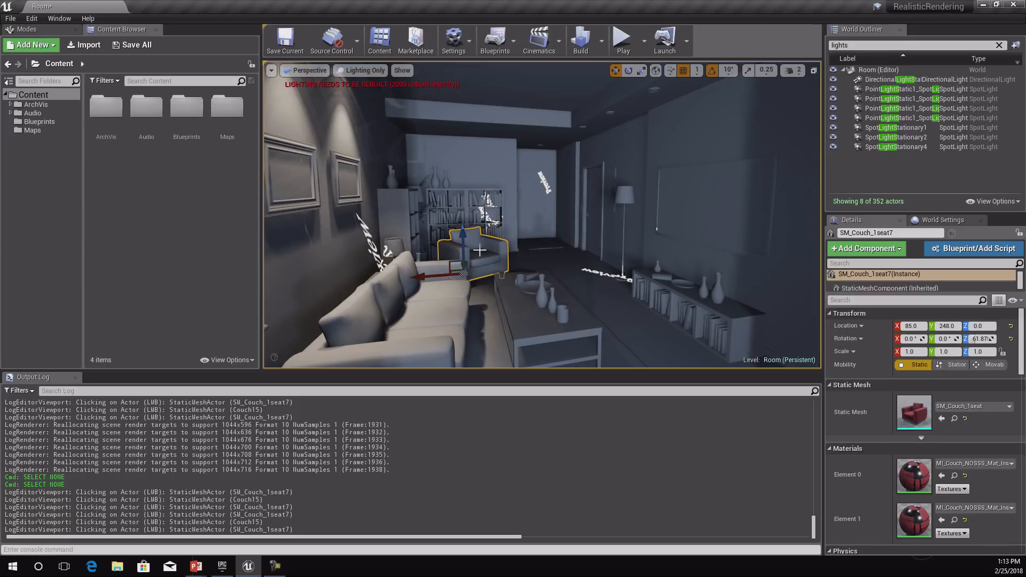
{"action": "double_click", "coordinate": [915, 412]}
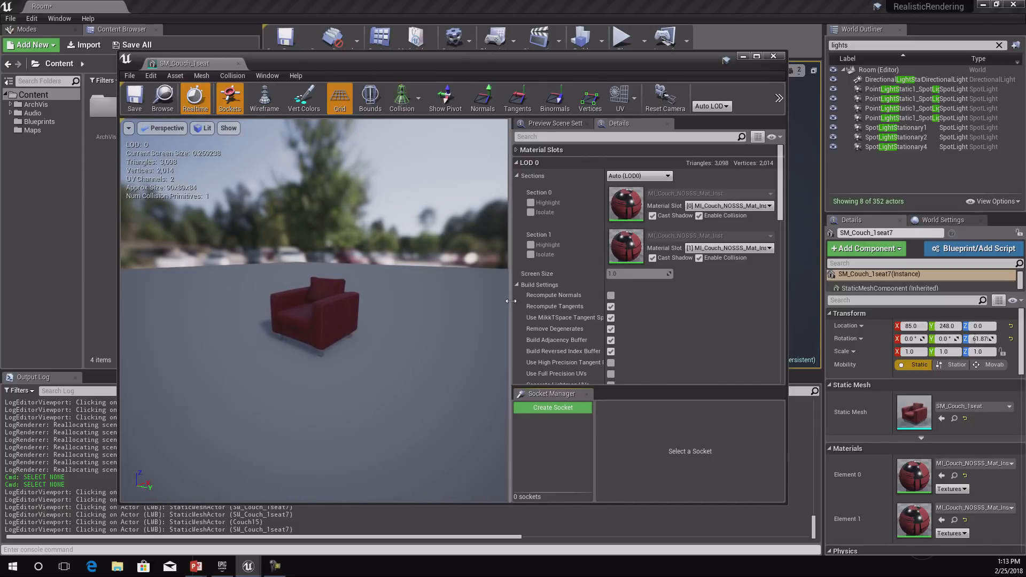
Overlay UV Channel 1 of the armchair mesh to examine its lightmap layout
{"action": "left_click_drag", "start_coordinate": [509, 300], "coordinate": [554, 299]}
{"action": "left_click", "coordinate": [629, 96]}
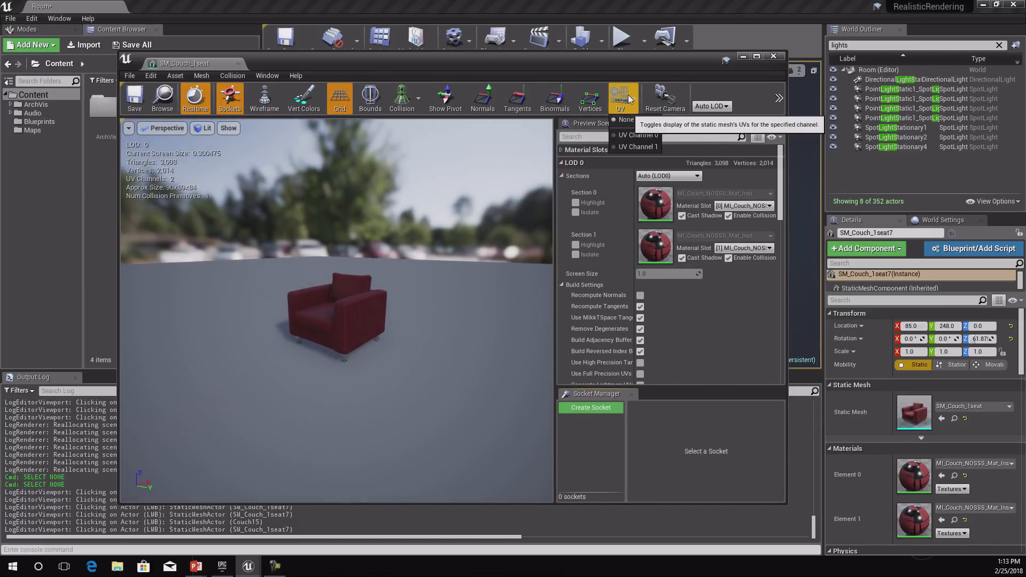
{"action": "left_click", "coordinate": [653, 147]}
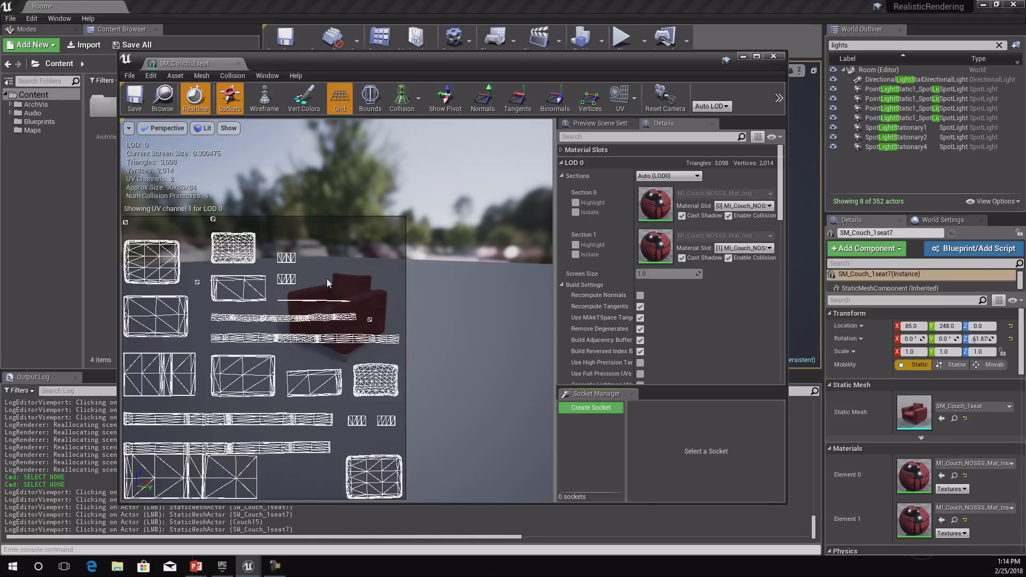
{"action": "left_click", "coordinate": [634, 99]}
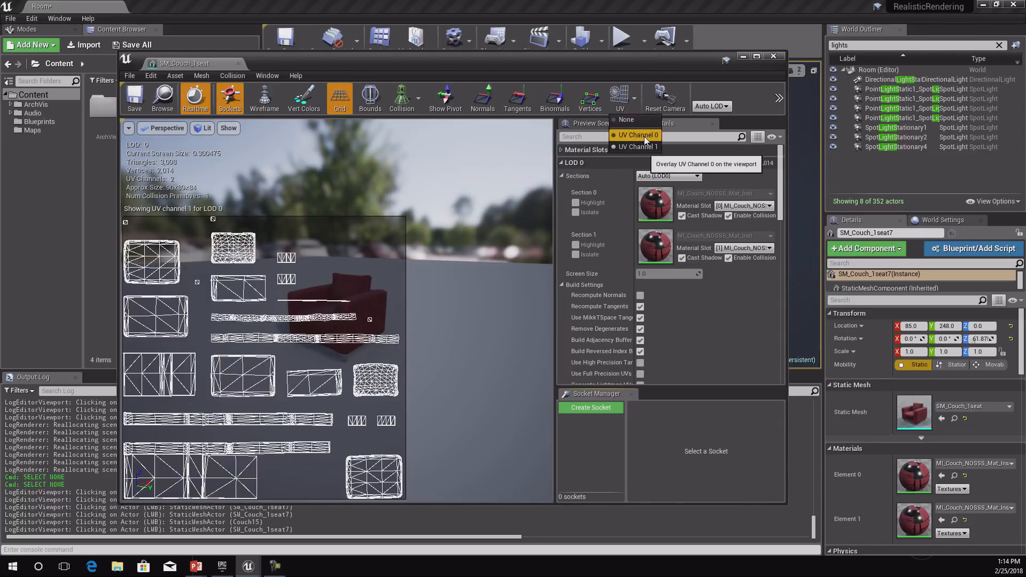
{"action": "left_click", "coordinate": [291, 296]}
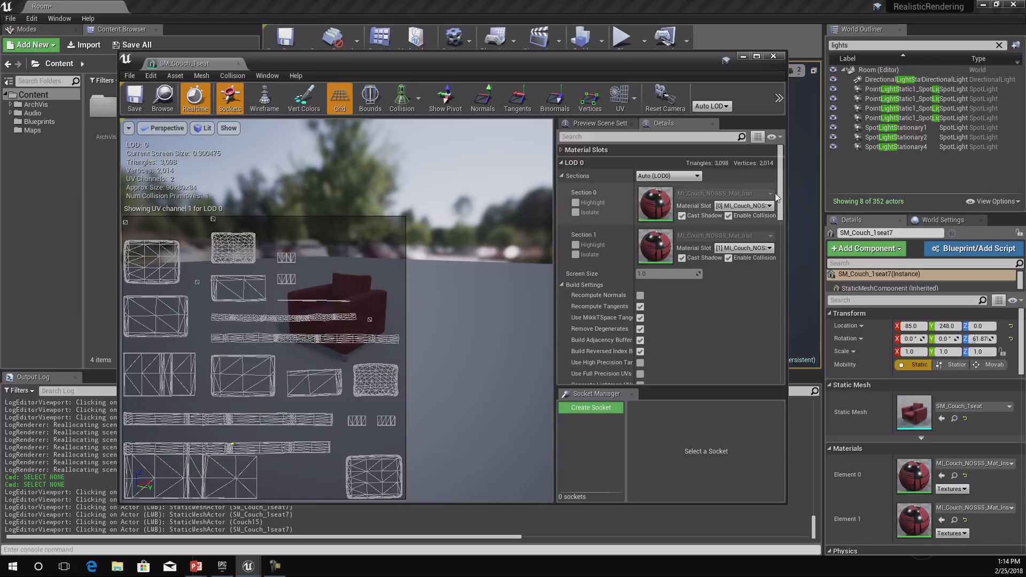
Enable Generate Lightmap UVs in the build settings of the armchair mesh's LOD 0
{"action": "scroll", "coordinate": [781, 212], "scroll_direction": "down", "scroll_amount": 1}
{"action": "scroll", "coordinate": [781, 212], "scroll_direction": "down", "scroll_amount": 5}
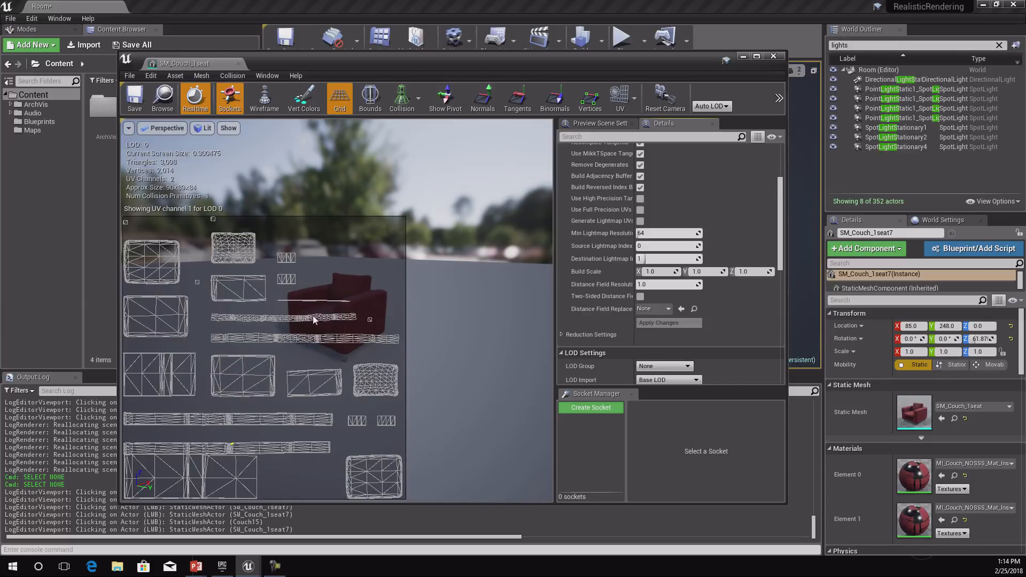
{"action": "scroll", "coordinate": [704, 236], "scroll_direction": "up", "scroll_amount": 3}
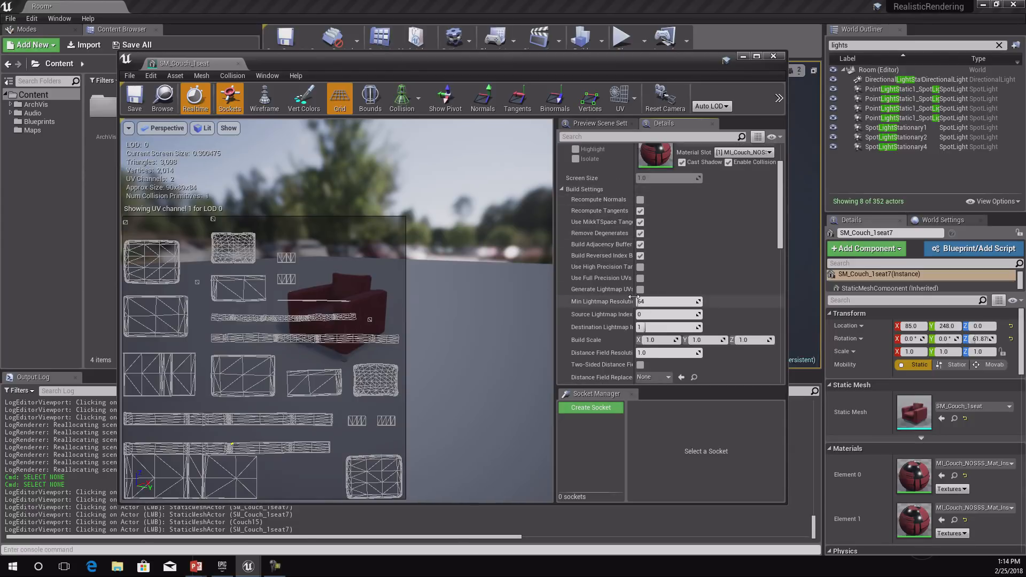
{"action": "left_click_drag", "start_coordinate": [635, 297], "coordinate": [654, 297]}
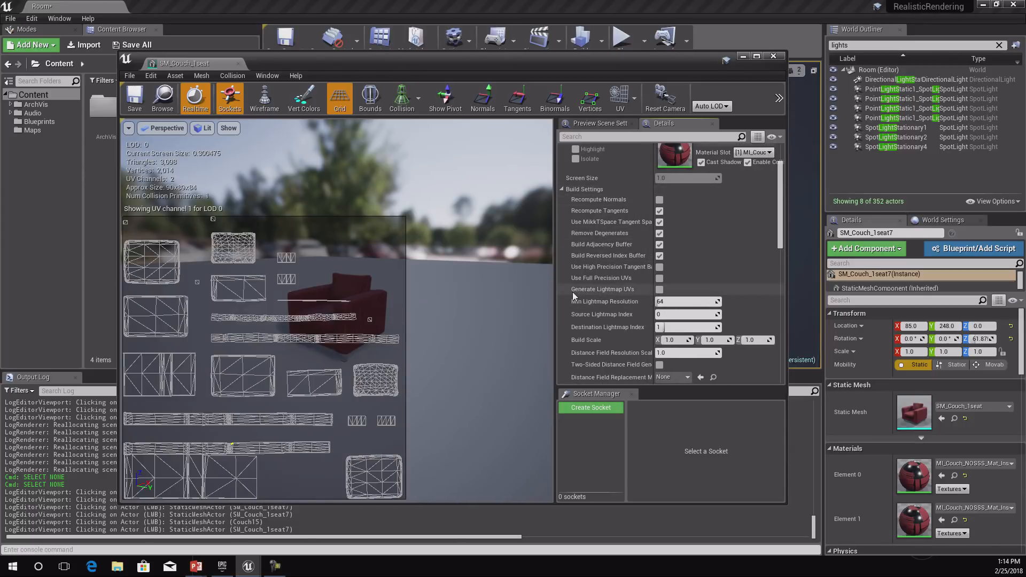
{"action": "left_click", "coordinate": [659, 290]}
{"action": "scroll", "coordinate": [612, 288], "scroll_direction": "down", "scroll_amount": 2}
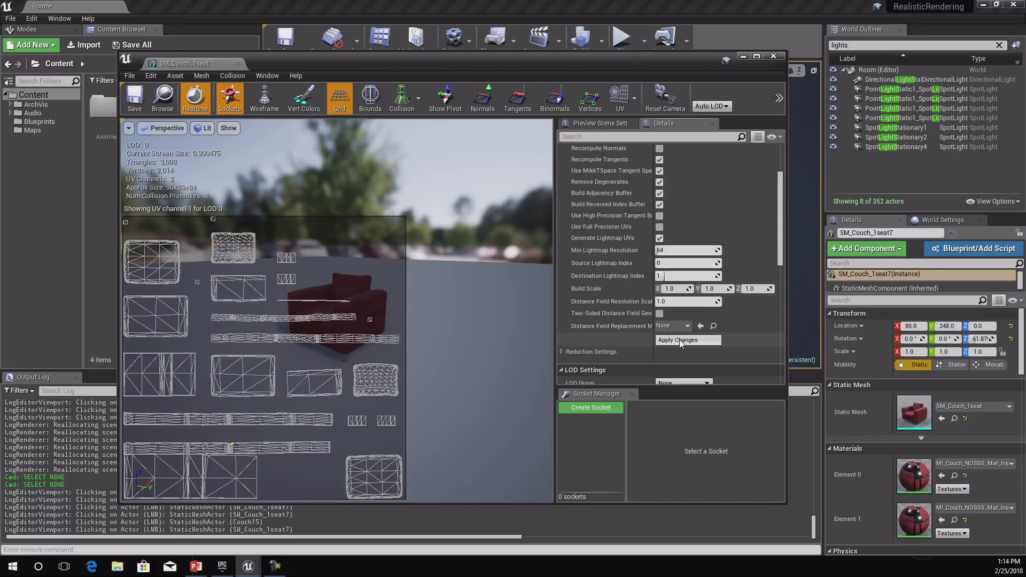
{"action": "left_click", "coordinate": [679, 340]}
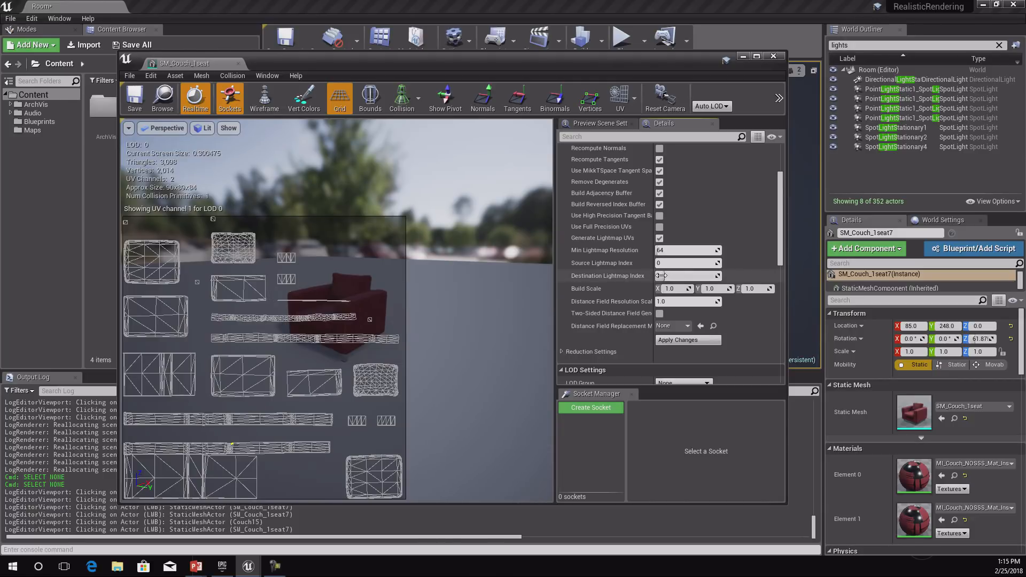
Check the armchair mesh's available UV channels against the Destination Lightmap Index, and review its Light Map Resolution setting
{"action": "left_click", "coordinate": [632, 108]}
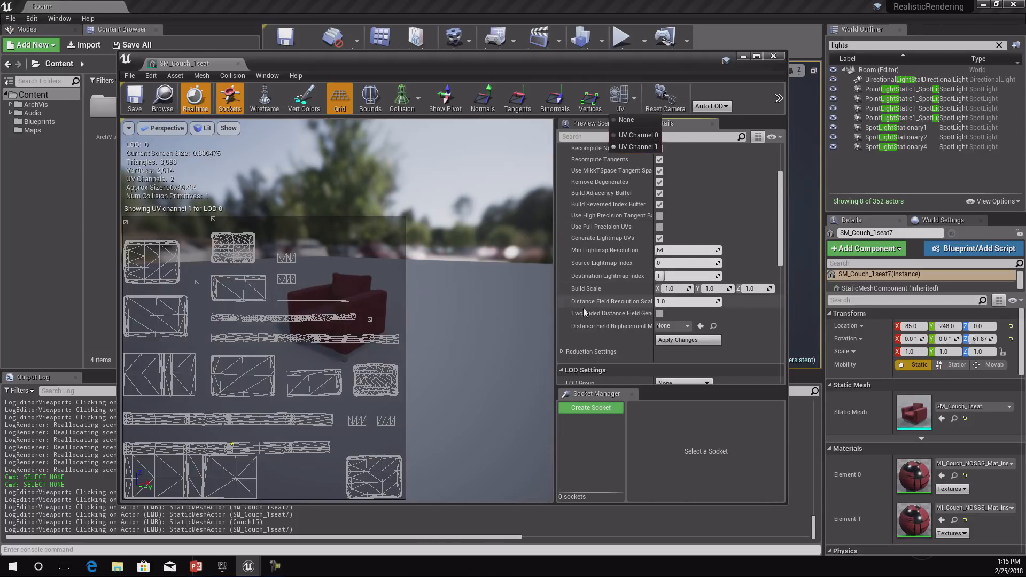
{"action": "left_click", "coordinate": [594, 282]}
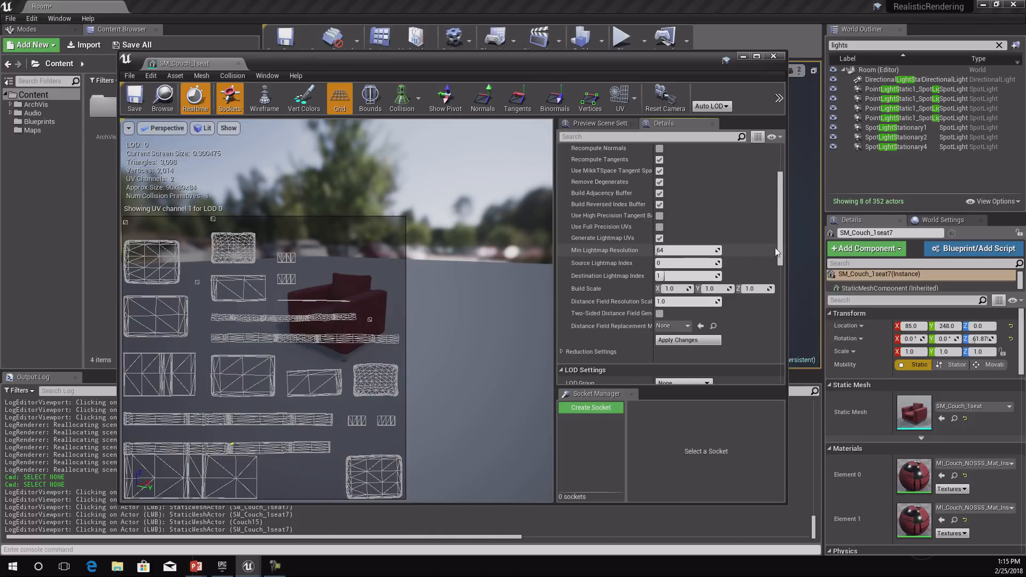
{"action": "left_click_drag", "start_coordinate": [781, 248], "coordinate": [781, 267]}
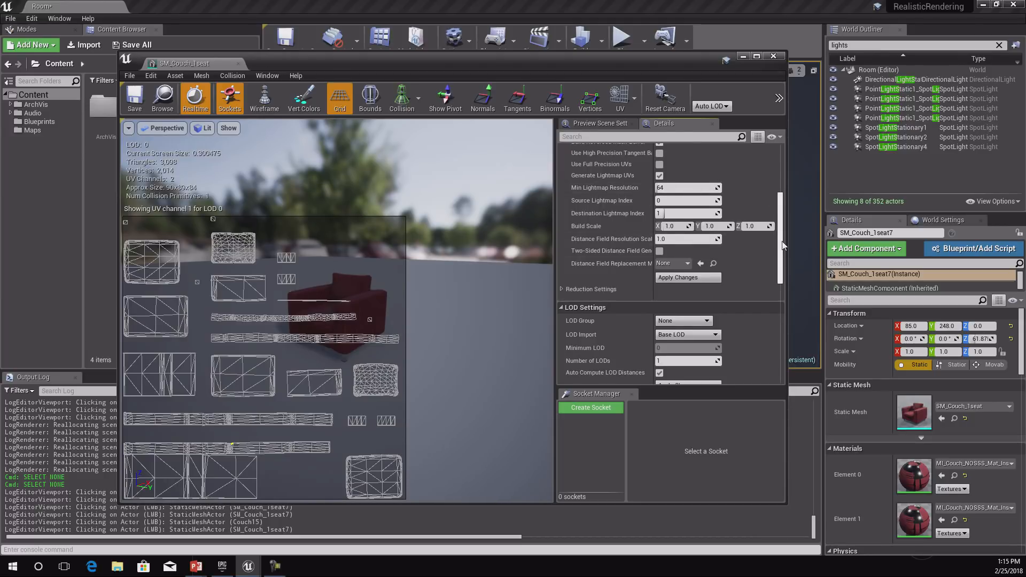
{"action": "left_click_drag", "start_coordinate": [783, 245], "coordinate": [760, 281]}
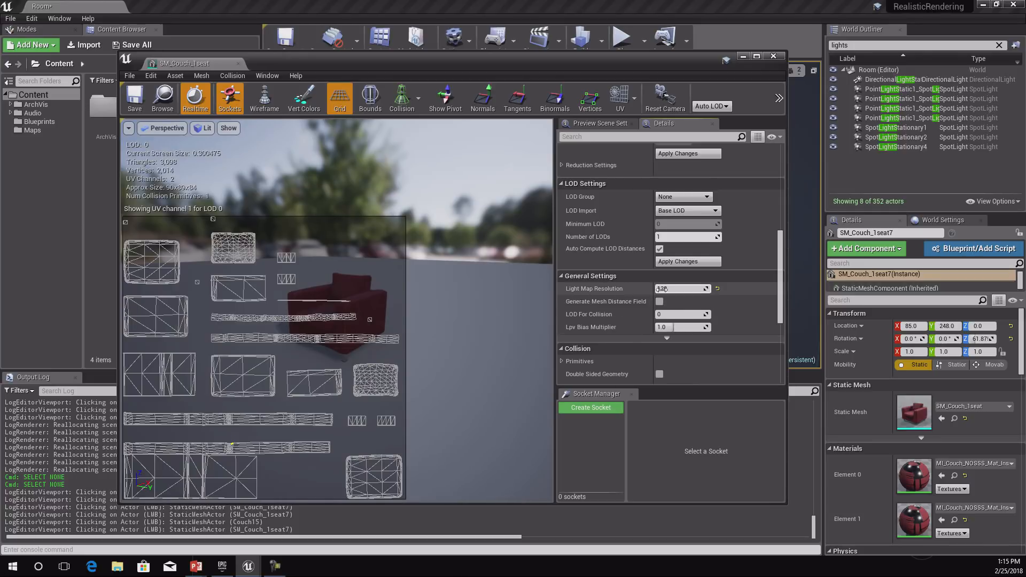
{"action": "left_click_drag", "start_coordinate": [782, 310], "coordinate": [779, 265]}
{"action": "left_click", "coordinate": [688, 215]}
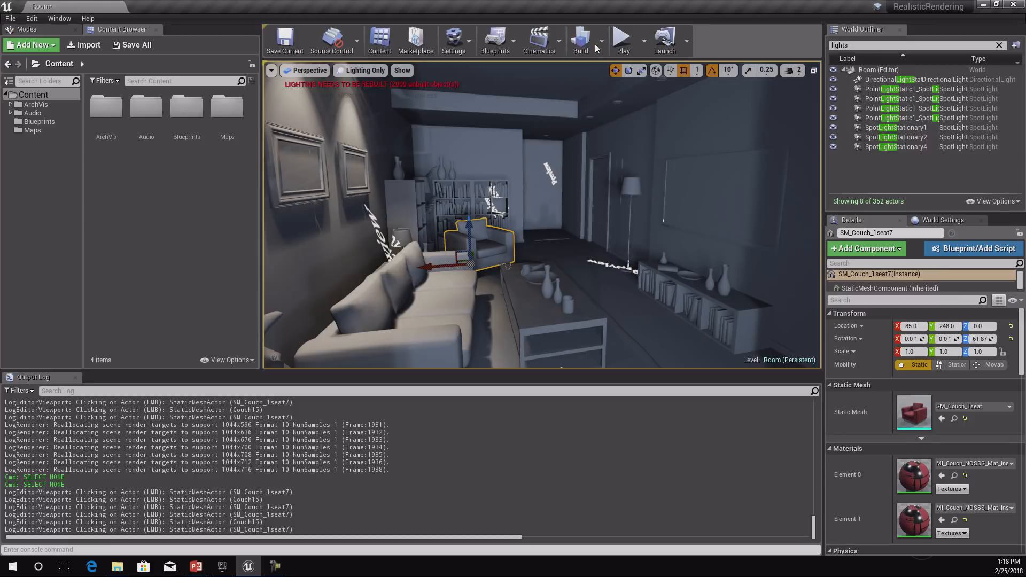
Build the lighting for the Room level
{"action": "left_click", "coordinate": [602, 45]}
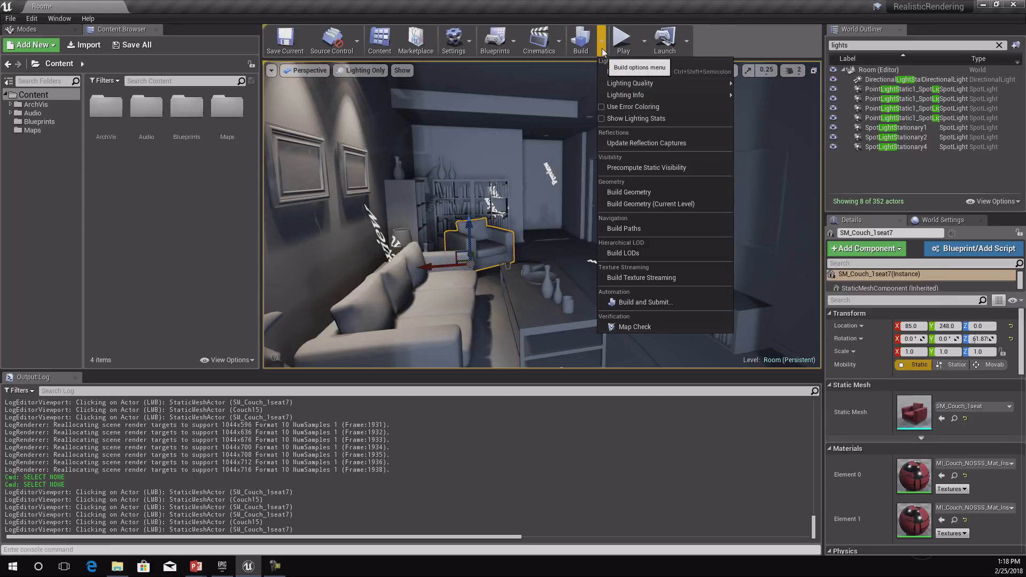
{"action": "left_click", "coordinate": [680, 72]}
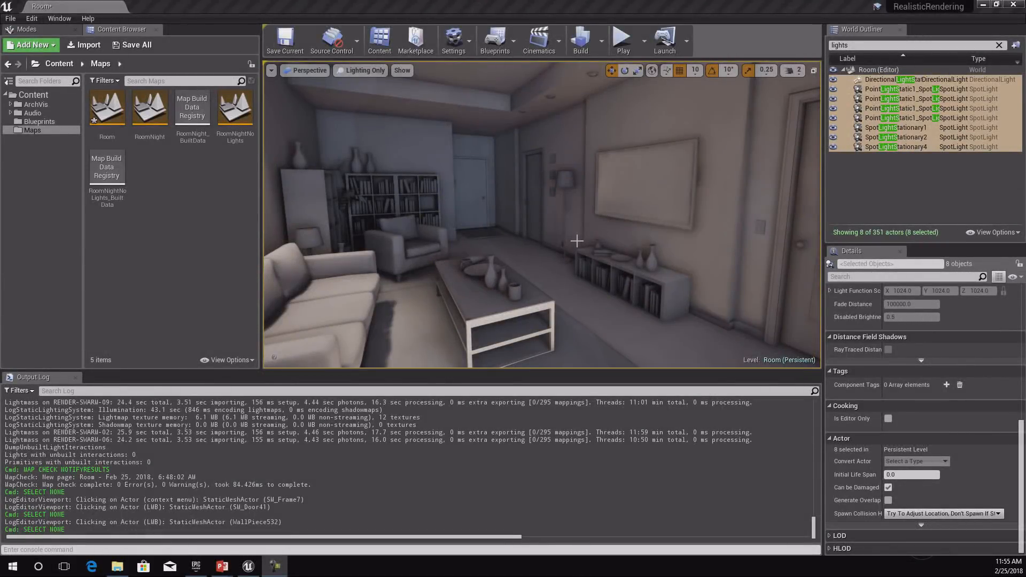
{"action": "mouse_move", "coordinate": [560, 230]}
{"action": "right_mouse_down"}
{"action": "mouse_move", "coordinate": [550, 239]}
{"action": "mouse_move", "coordinate": [560, 232]}
{"action": "mouse_move", "coordinate": [545, 225]}
{"action": "right_mouse_up"}
{"action": "right_click_drag", "start_coordinate": [551, 226], "coordinate": [552, 225]}
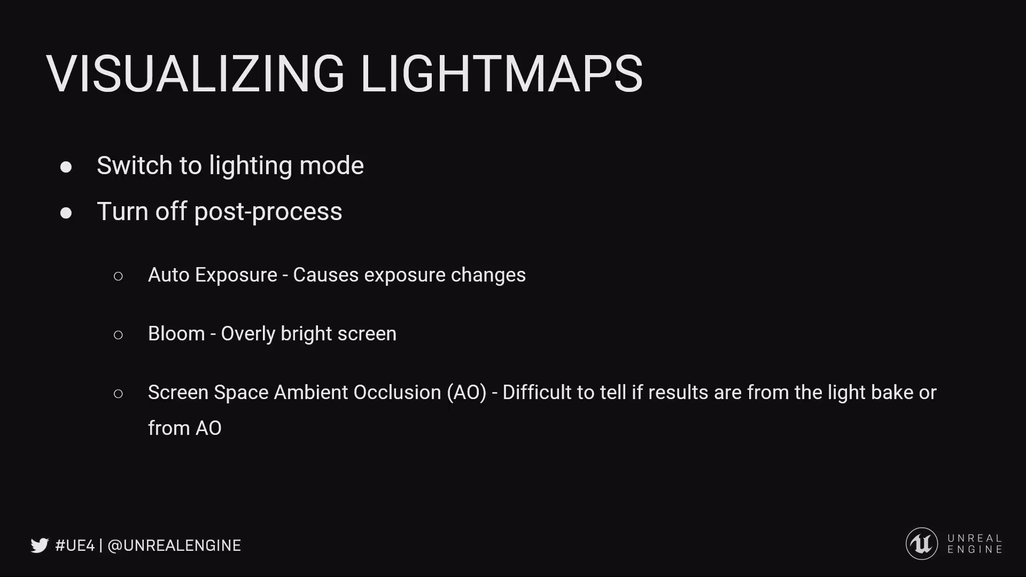
Switch to the Unreal Editor and compare the room in Lit view mode with Lighting Only
{"action": "key", "text": "alt+Tab"}
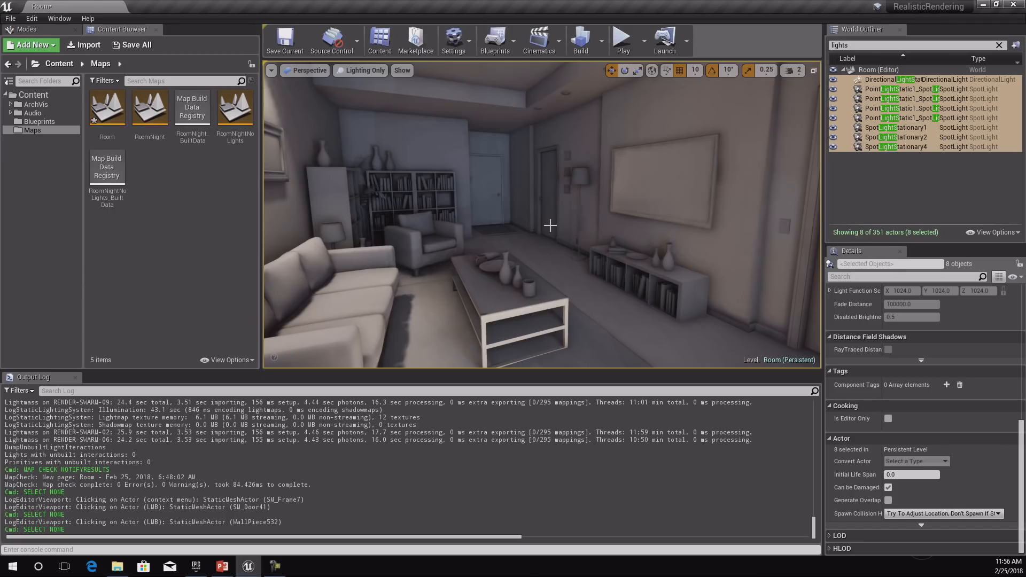
{"action": "mouse_move", "coordinate": [540, 227]}
{"action": "left_mouse_down"}
{"action": "mouse_move", "coordinate": [538, 203]}
{"action": "mouse_move", "coordinate": [546, 238]}
{"action": "left_mouse_up"}
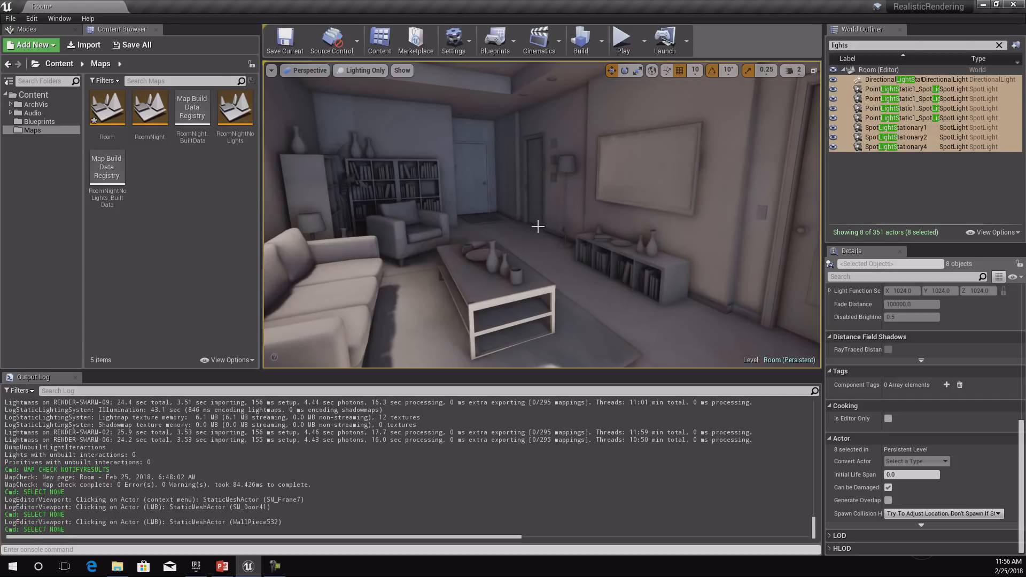
{"action": "left_click", "coordinate": [365, 70]}
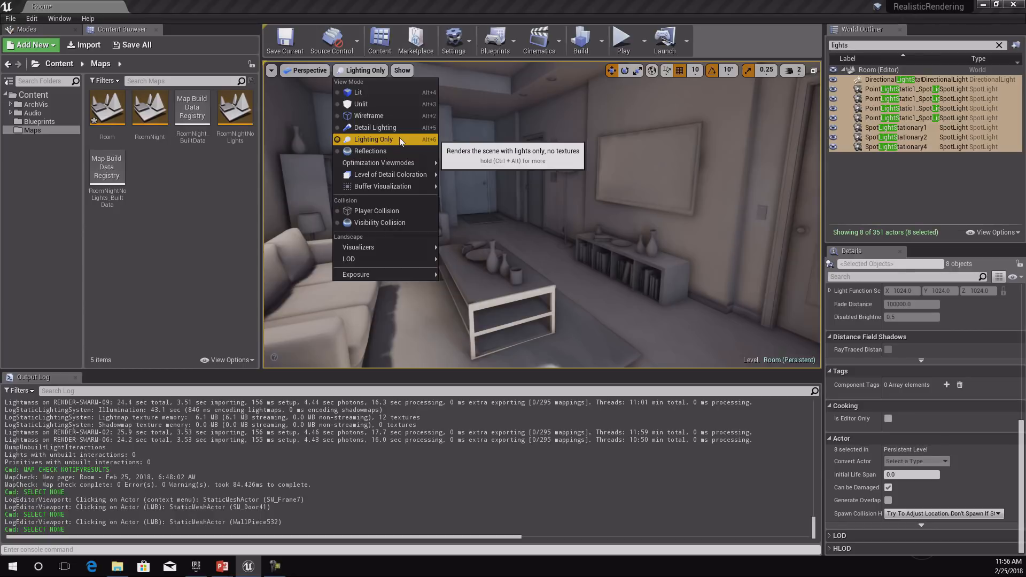
{"action": "left_click", "coordinate": [360, 93]}
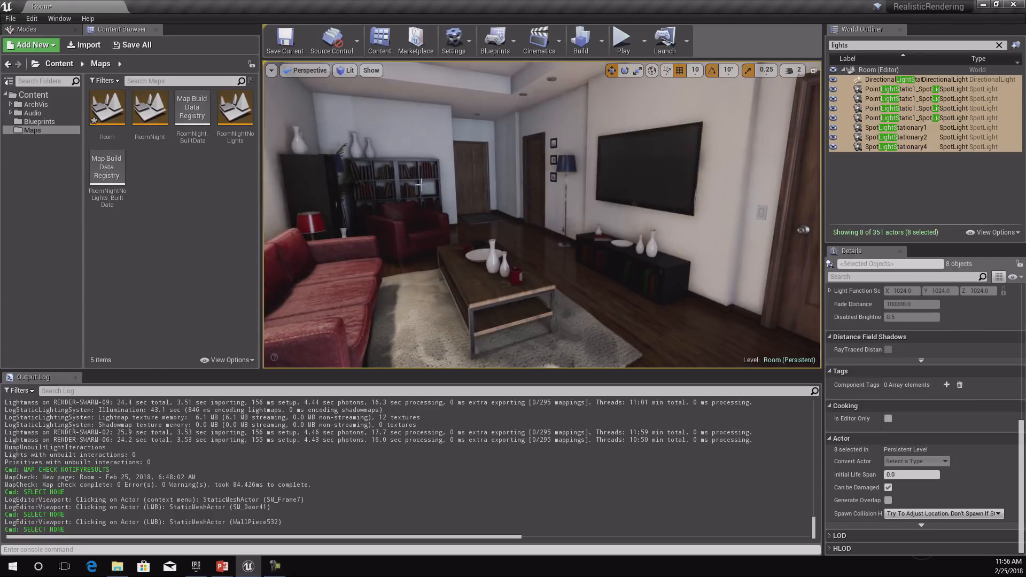
{"action": "mouse_move", "coordinate": [593, 261]}
{"action": "right_mouse_down"}
{"action": "mouse_move", "coordinate": [628, 239]}
{"action": "mouse_move", "coordinate": [600, 257]}
{"action": "right_mouse_up"}
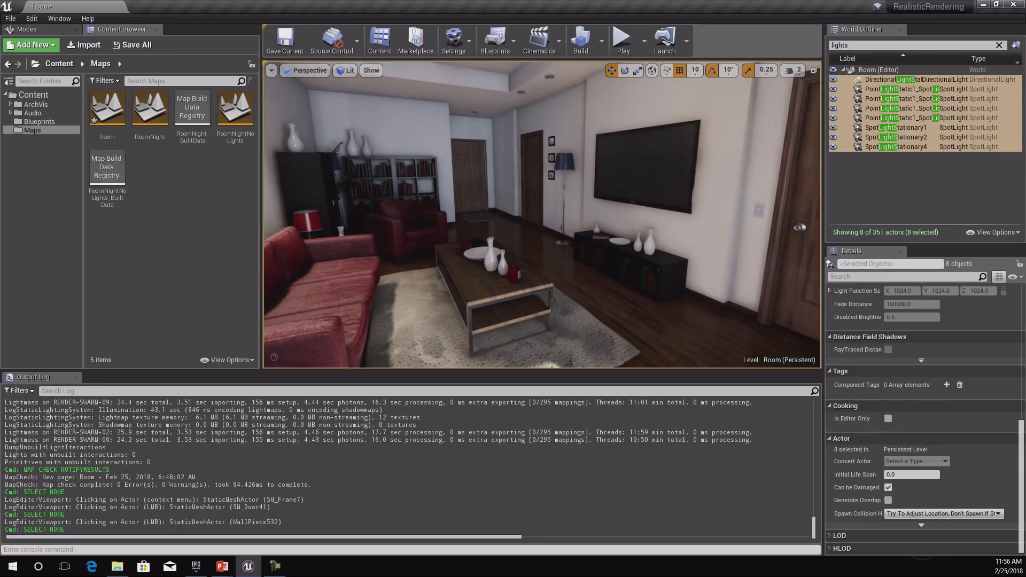
{"action": "left_click", "coordinate": [348, 71]}
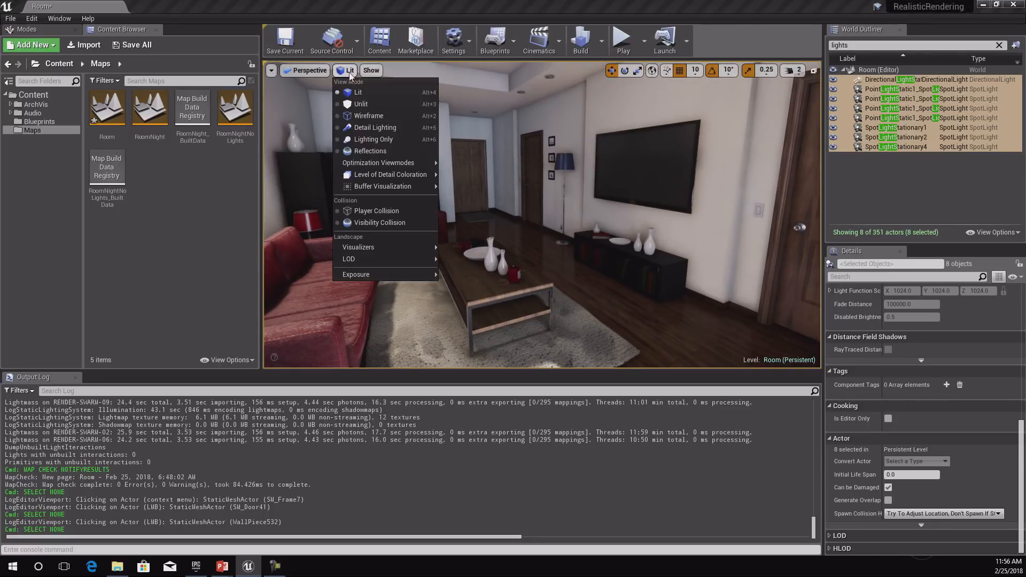
{"action": "left_click", "coordinate": [373, 139]}
{"action": "mouse_move", "coordinate": [566, 223]}
{"action": "right_mouse_down"}
{"action": "mouse_move", "coordinate": [568, 194]}
{"action": "mouse_move", "coordinate": [572, 207]}
{"action": "right_mouse_up"}
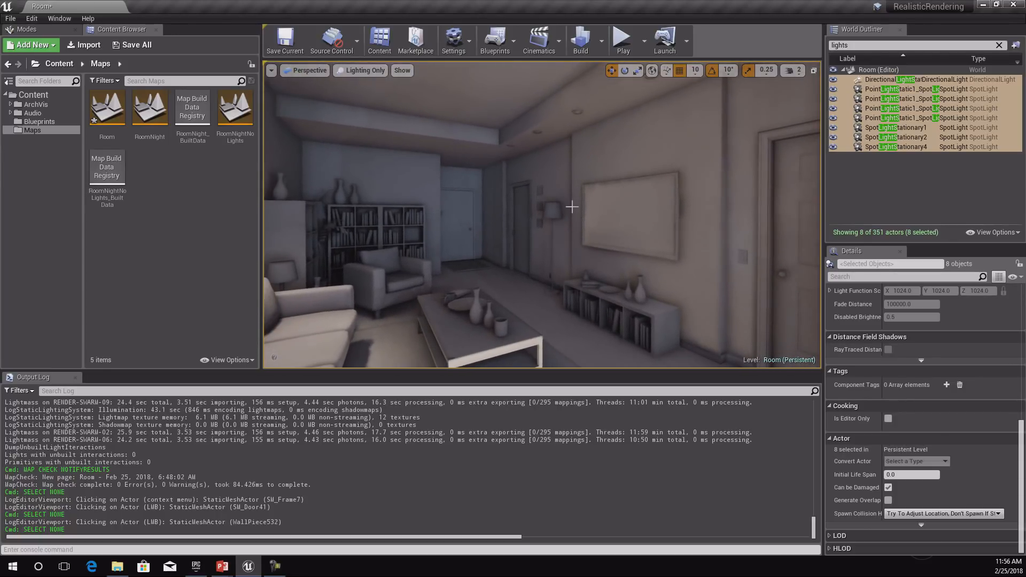
Turn off the Screen Space Ambient Occlusion lighting feature in the viewport and inspect the room's baked lighting
{"action": "left_click", "coordinate": [405, 71]}
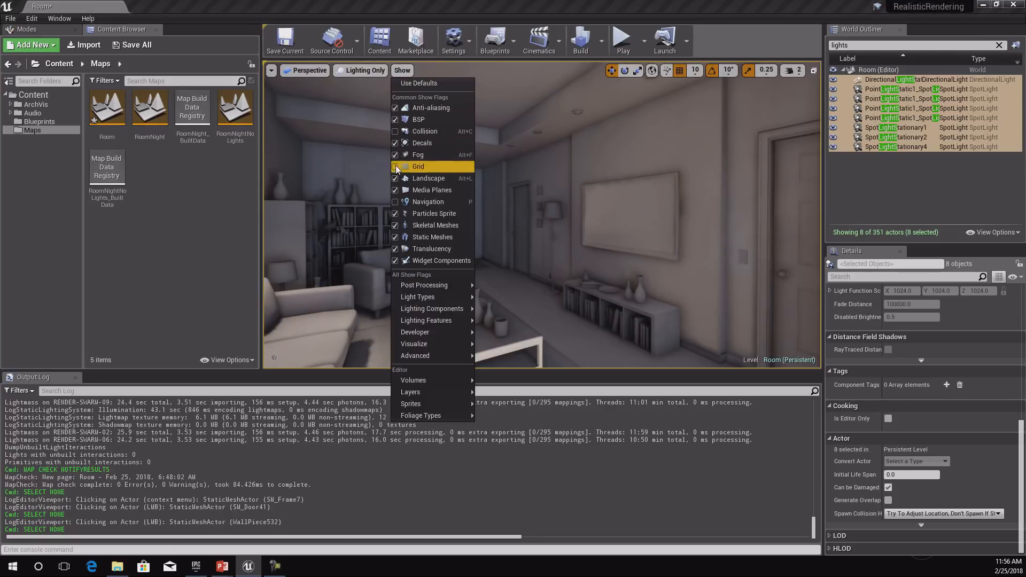
{"action": "mouse_move", "coordinate": [449, 324]}
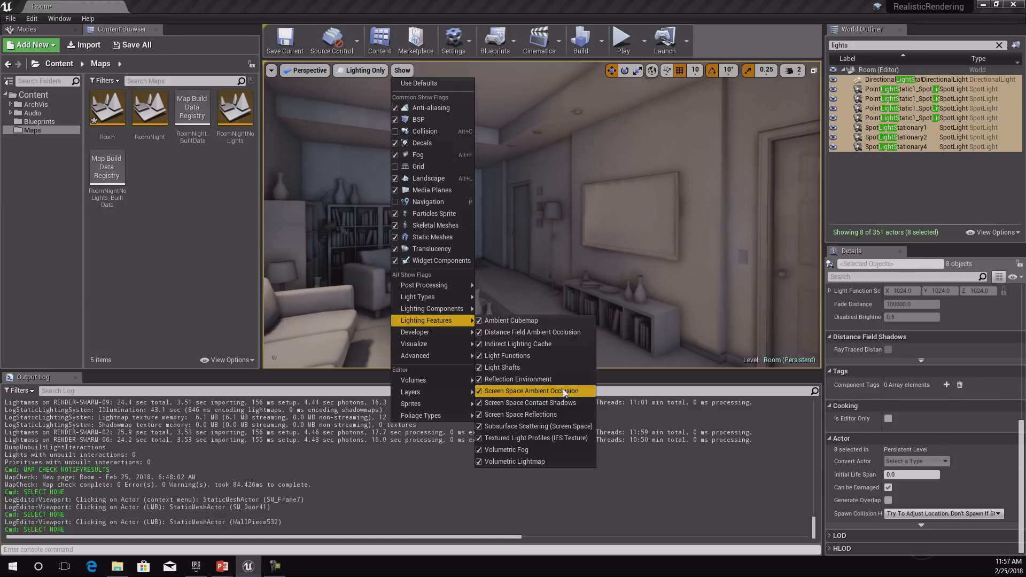
{"action": "left_click", "coordinate": [480, 393]}
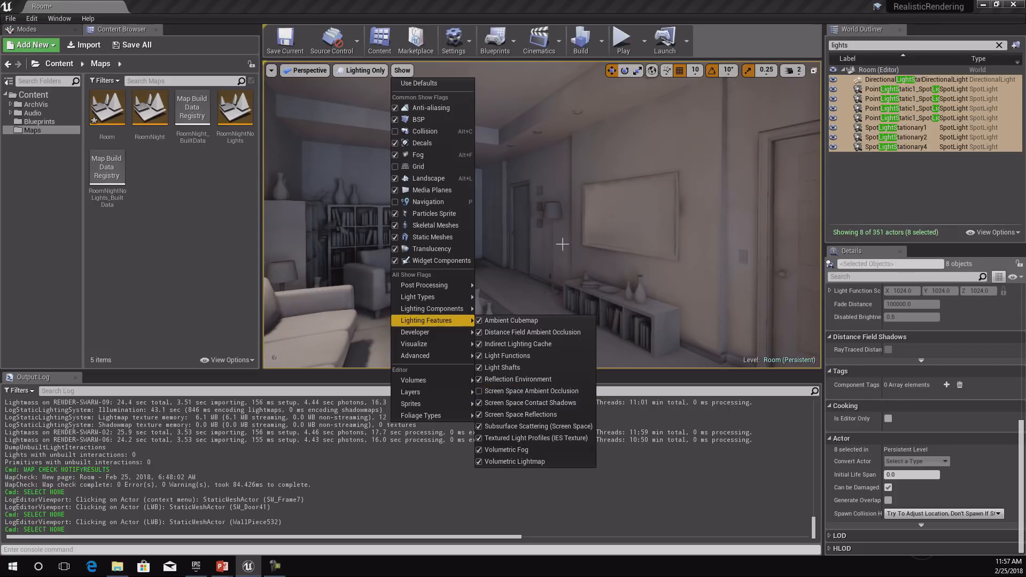
{"action": "left_click_drag", "start_coordinate": [575, 156], "coordinate": [588, 139]}
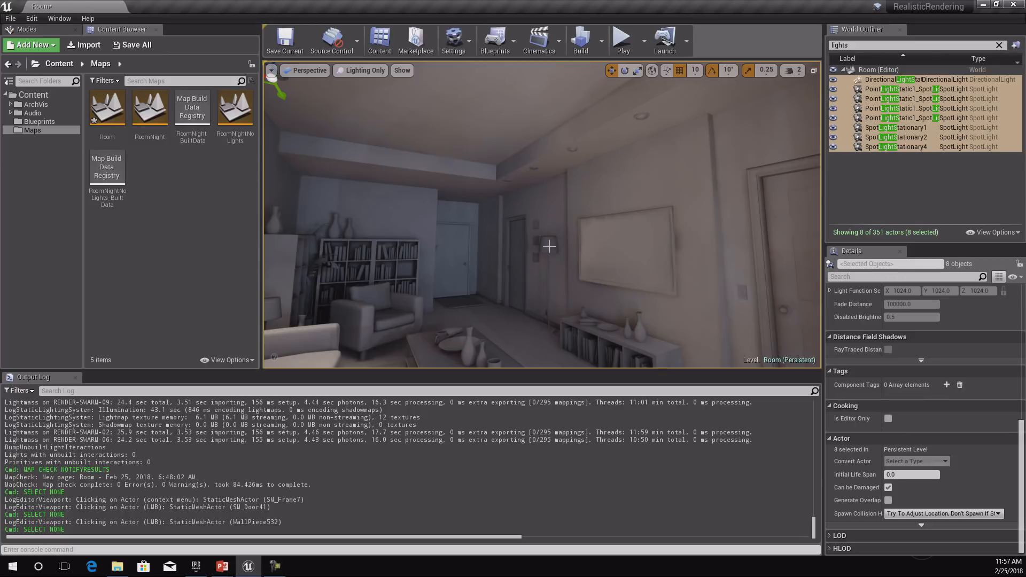
{"action": "scroll", "coordinate": [584, 192], "scroll_direction": "down", "scroll_amount": 3}
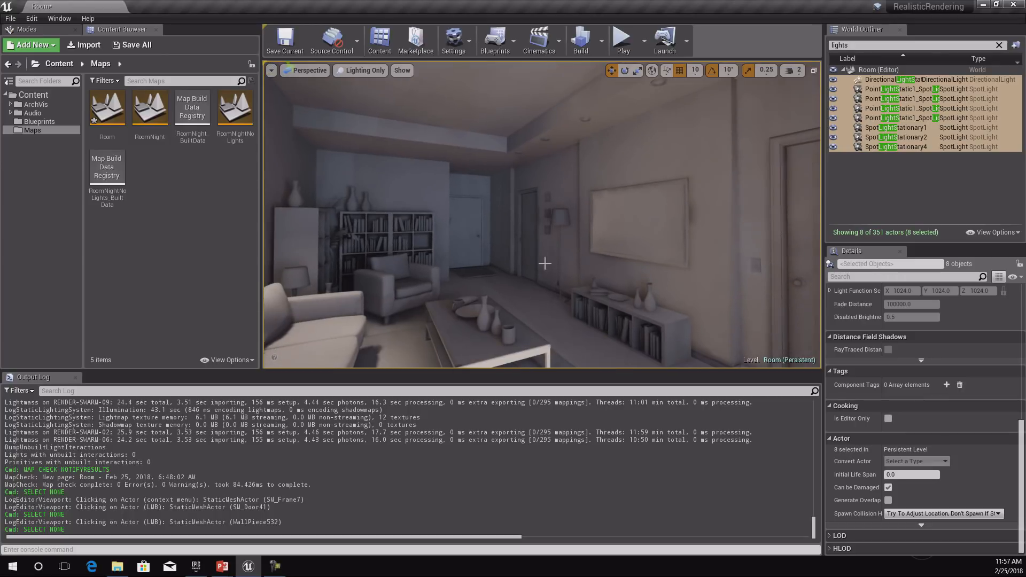
{"action": "mouse_move", "coordinate": [526, 273]}
{"action": "right_mouse_down"}
{"action": "mouse_move", "coordinate": [513, 288]}
{"action": "mouse_move", "coordinate": [526, 288]}
{"action": "mouse_move", "coordinate": [534, 267]}
{"action": "right_mouse_up"}
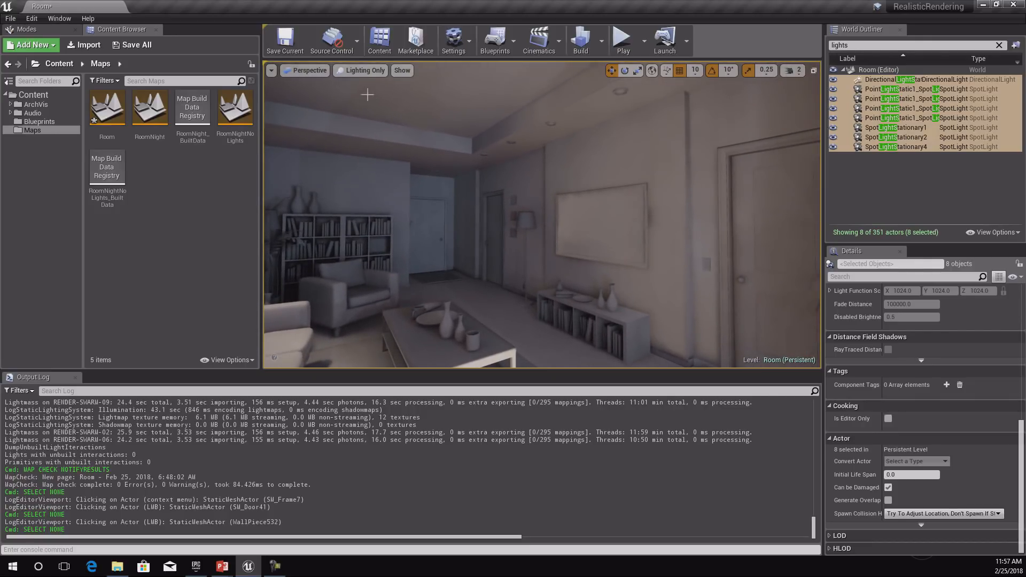
Review the viewport's exposure options and examine how automatic exposure reacts between the room and the balcony window
{"action": "left_click", "coordinate": [400, 70]}
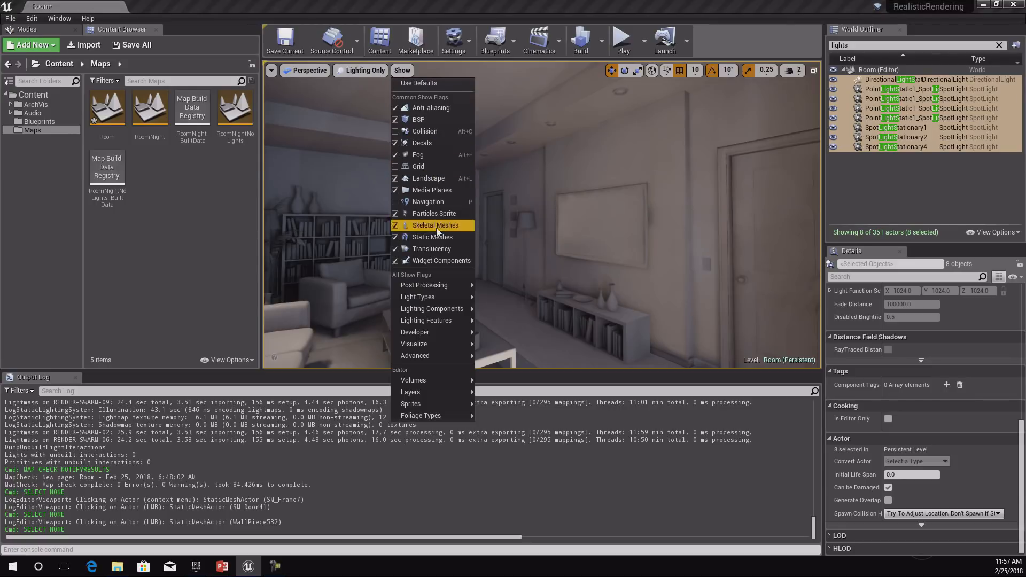
{"action": "mouse_move", "coordinate": [434, 298]}
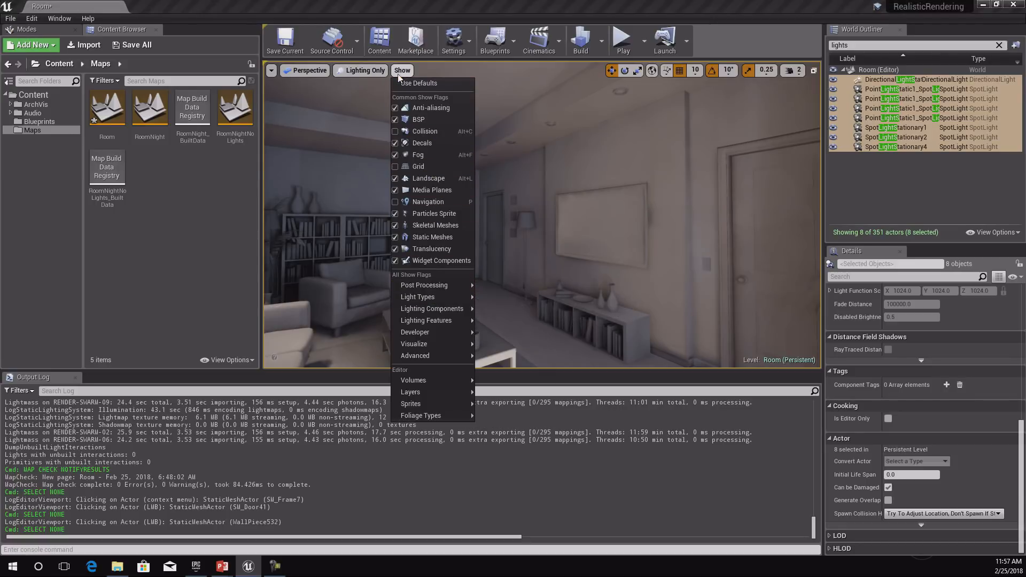
{"action": "mouse_move", "coordinate": [366, 72]}
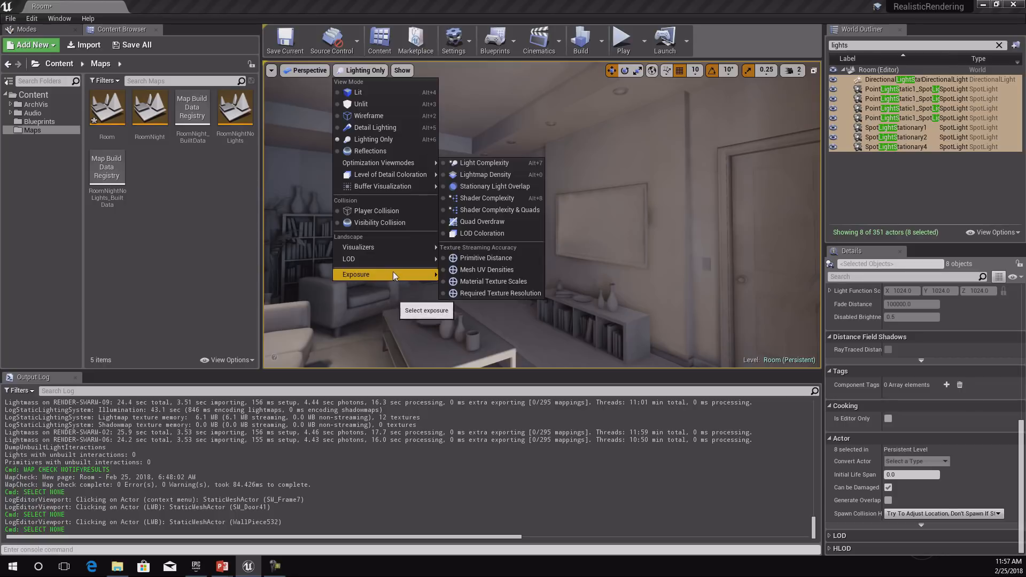
{"action": "mouse_move", "coordinate": [394, 275]}
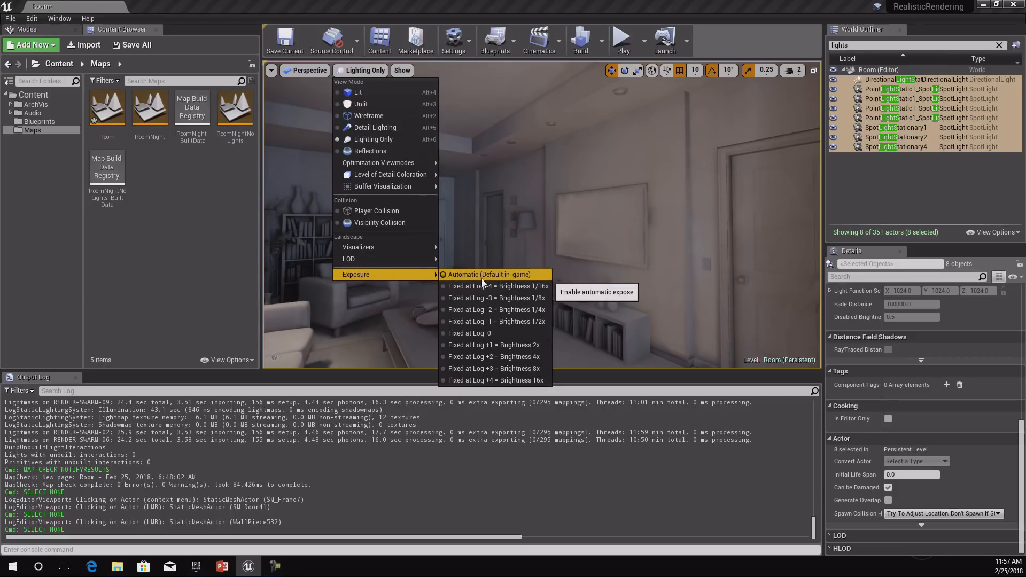
{"action": "right_click_drag", "start_coordinate": [537, 217], "coordinate": [701, 209]}
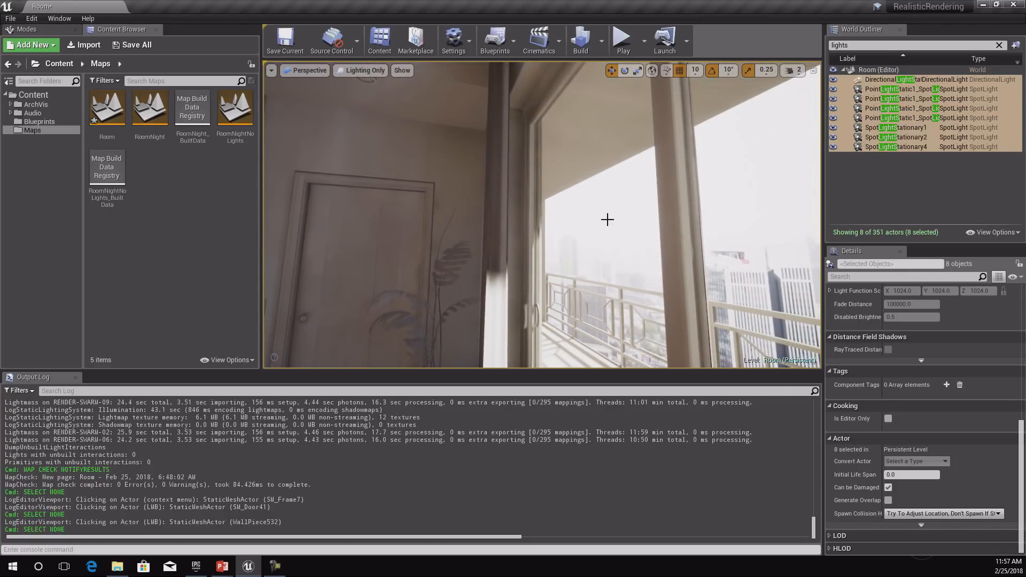
{"action": "right_click_drag", "start_coordinate": [608, 219], "coordinate": [422, 235]}
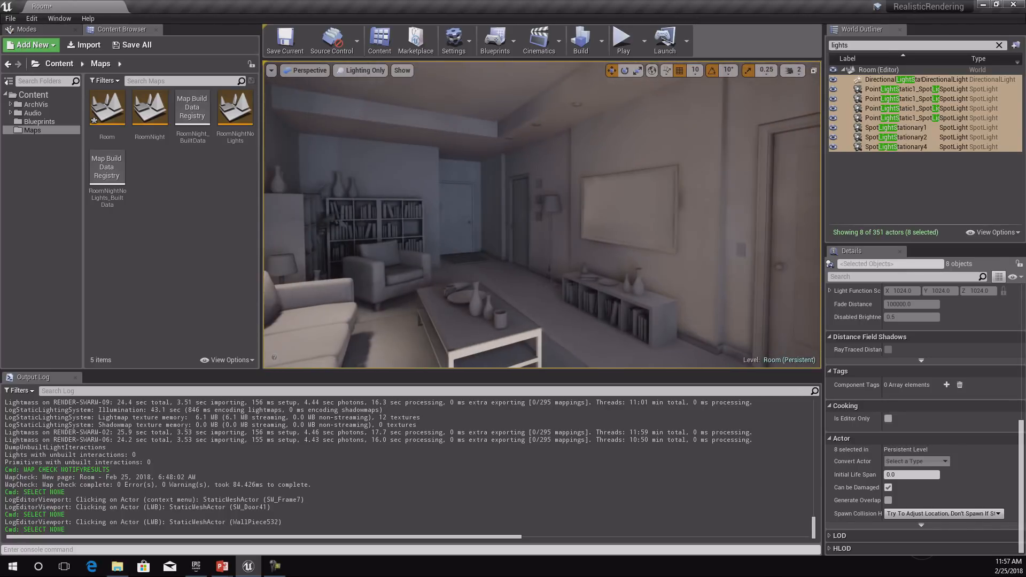
Set the viewport exposure to Fixed at Log 0
{"action": "left_click", "coordinate": [361, 70]}
{"action": "mouse_move", "coordinate": [379, 274]}
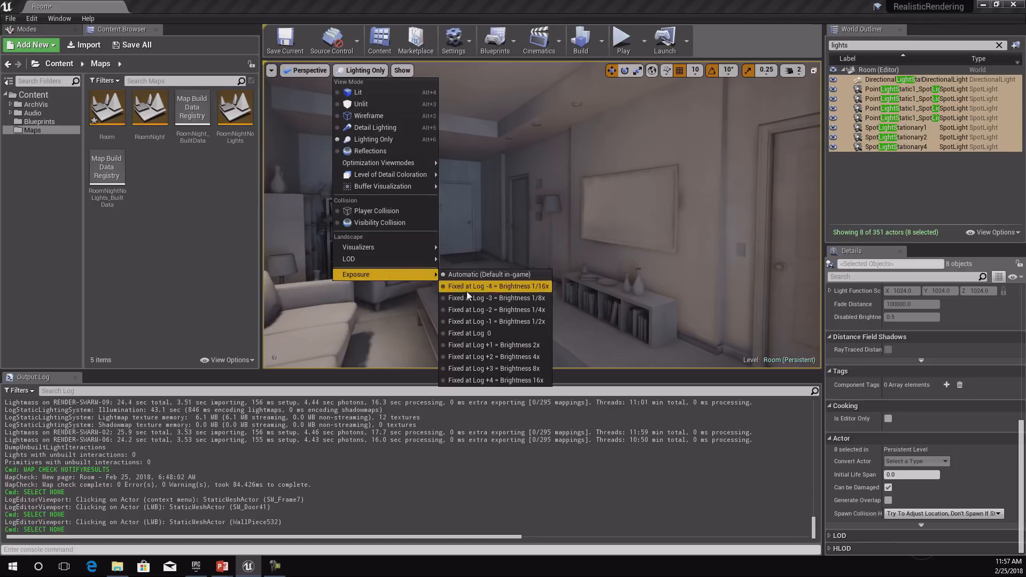
{"action": "left_click", "coordinate": [491, 336]}
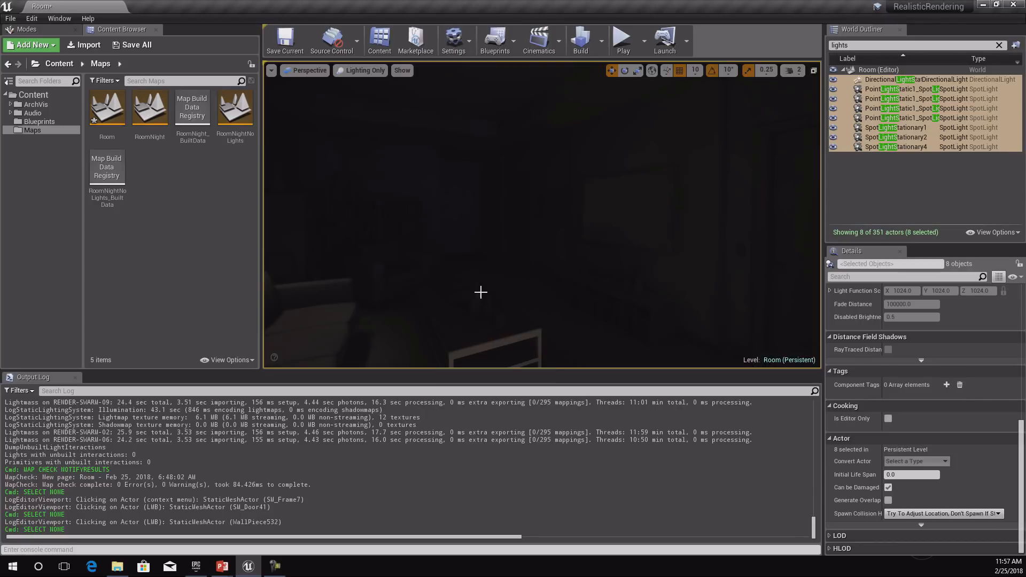
{"action": "mouse_move", "coordinate": [536, 278]}
{"action": "right_mouse_down"}
{"action": "mouse_move", "coordinate": [588, 275]}
{"action": "mouse_move", "coordinate": [536, 278]}
{"action": "right_mouse_up"}
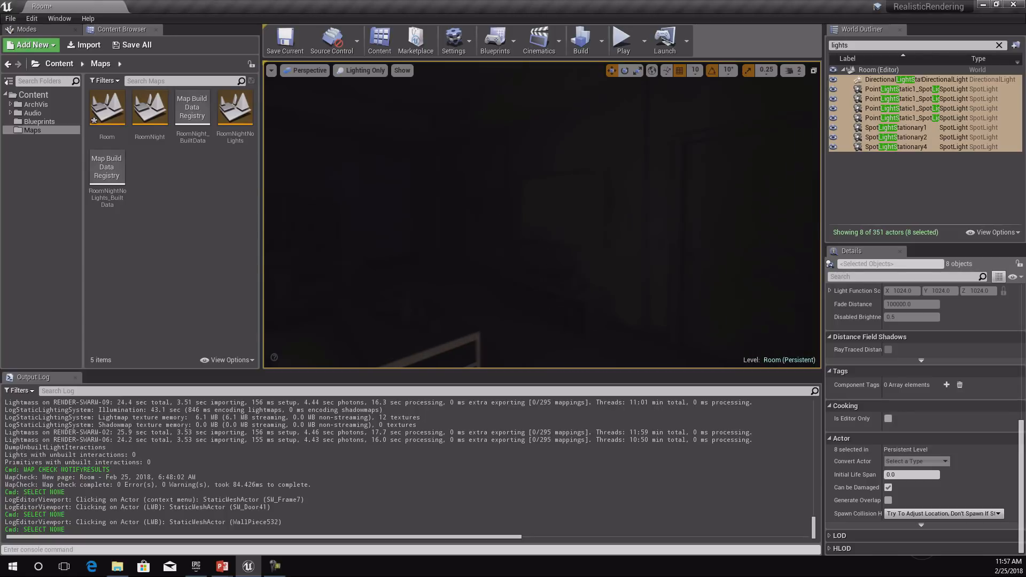
Choose a fixed exposure for the viewport that makes the dark room brighter
{"action": "left_click", "coordinate": [361, 70]}
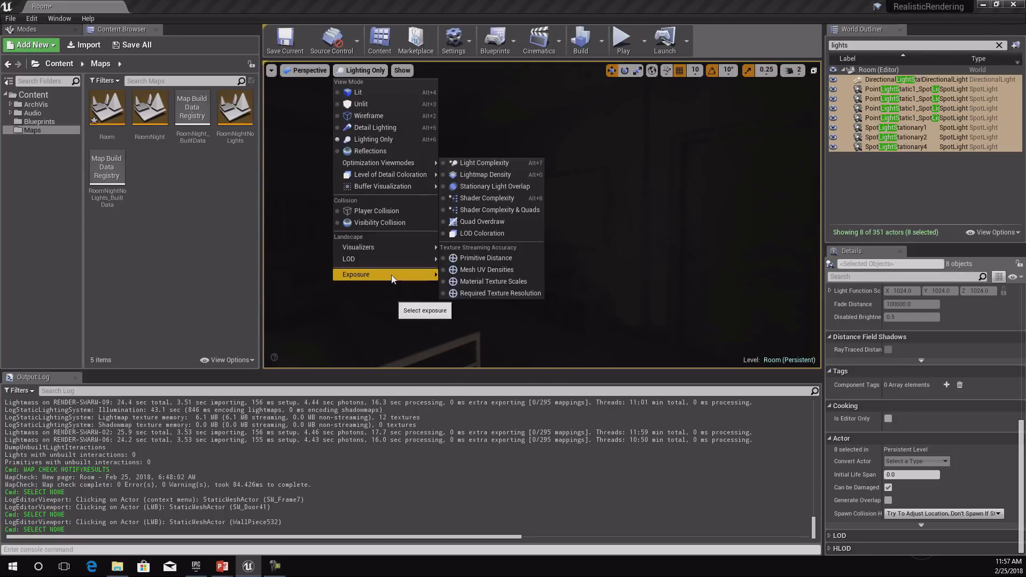
{"action": "mouse_move", "coordinate": [393, 277]}
{"action": "left_click", "coordinate": [492, 368]}
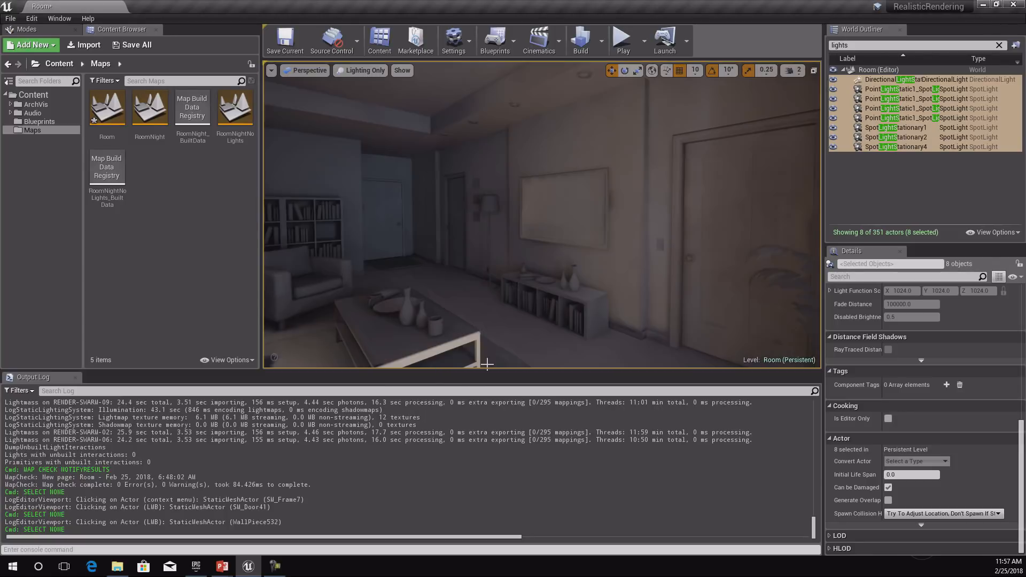
{"action": "right_click_drag", "start_coordinate": [486, 276], "coordinate": [506, 267]}
Turn off the Bloom post-processing effect in the viewport, clear the selection and inspect the room's baked lighting
{"action": "left_click", "coordinate": [363, 72]}
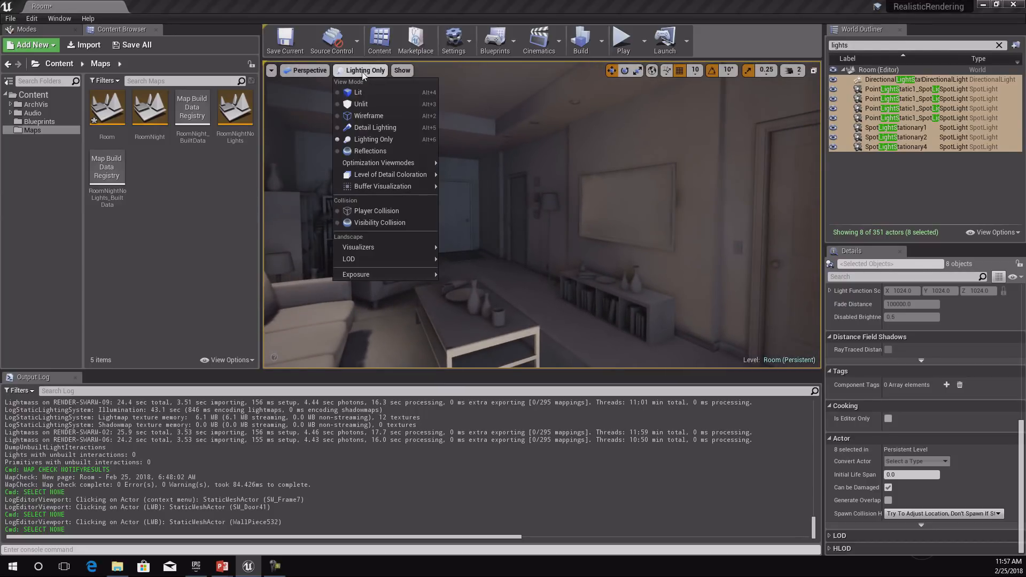
{"action": "left_click", "coordinate": [402, 71]}
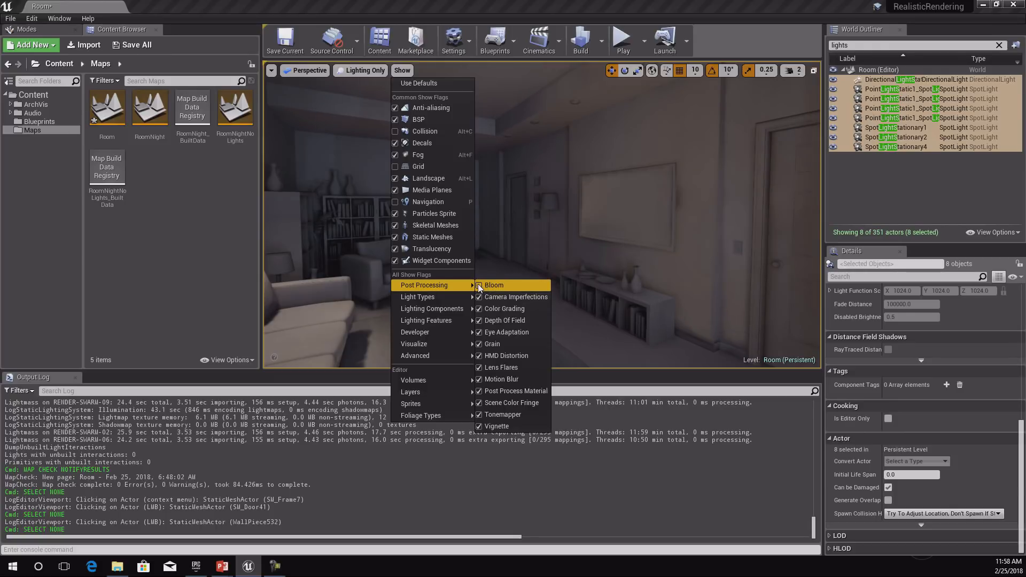
{"action": "left_click", "coordinate": [478, 286]}
{"action": "left_click", "coordinate": [524, 234]}
{"action": "left_click", "coordinate": [525, 234]}
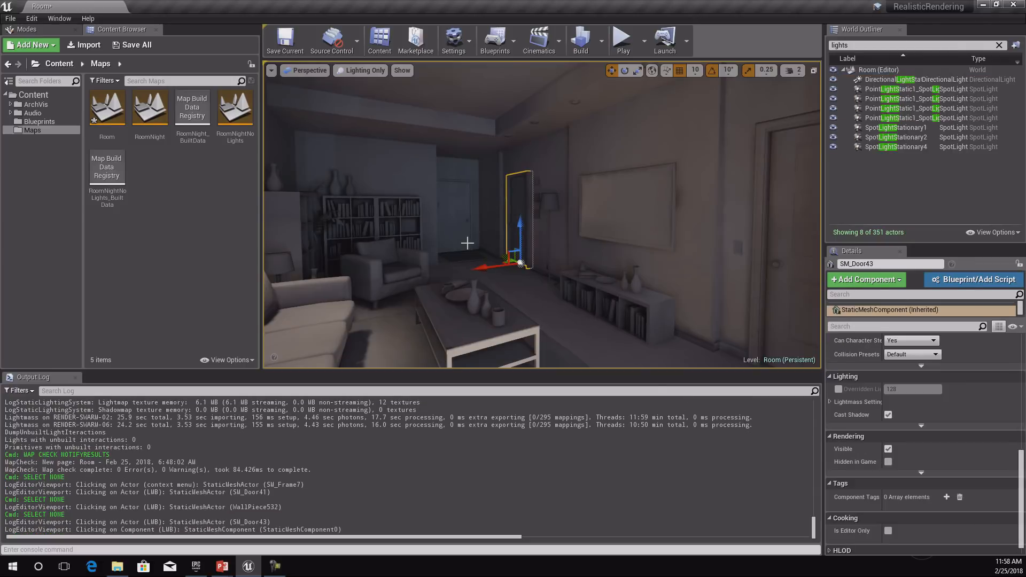
{"action": "key", "text": "Escape"}
{"action": "mouse_move", "coordinate": [455, 230]}
{"action": "right_mouse_down"}
{"action": "mouse_move", "coordinate": [466, 253]}
{"action": "mouse_move", "coordinate": [455, 238]}
{"action": "right_mouse_up"}
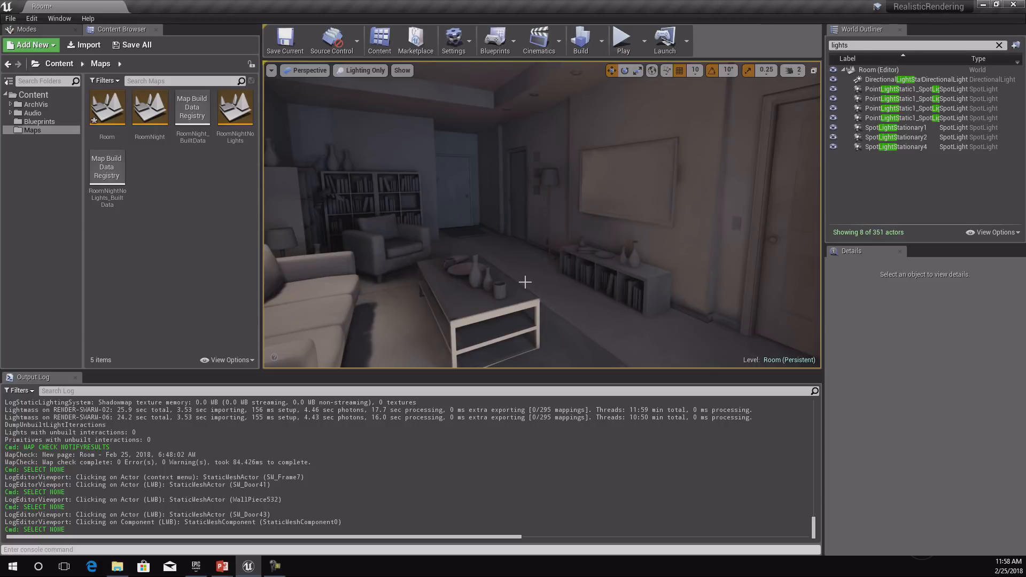
{"action": "right_click_drag", "start_coordinate": [511, 276], "coordinate": [520, 292]}
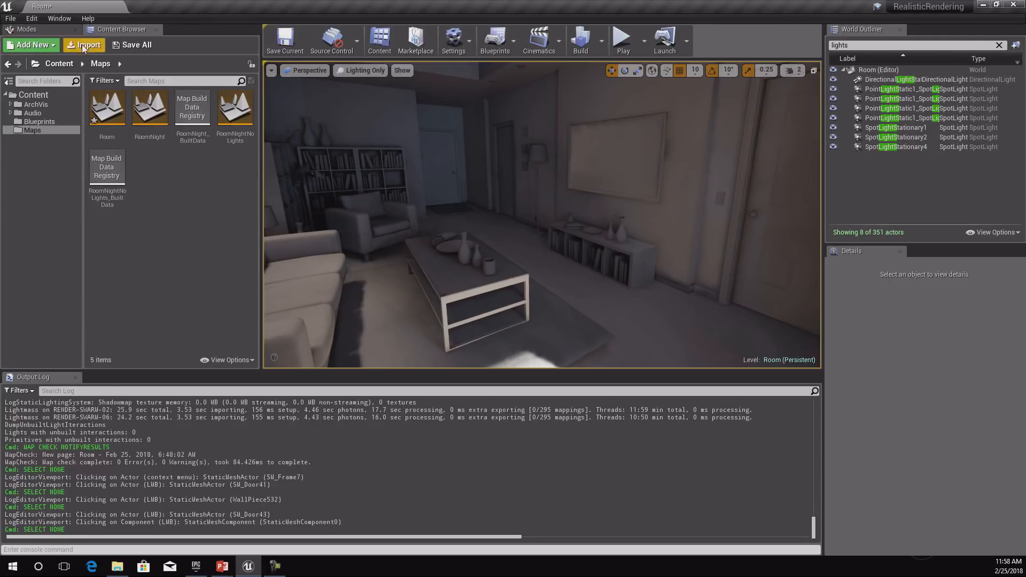
Look up the Lightmass Importance Volume class with "imp", and frame the level's existing volume by filtering the actors for "lightma"
{"action": "left_click", "coordinate": [27, 29]}
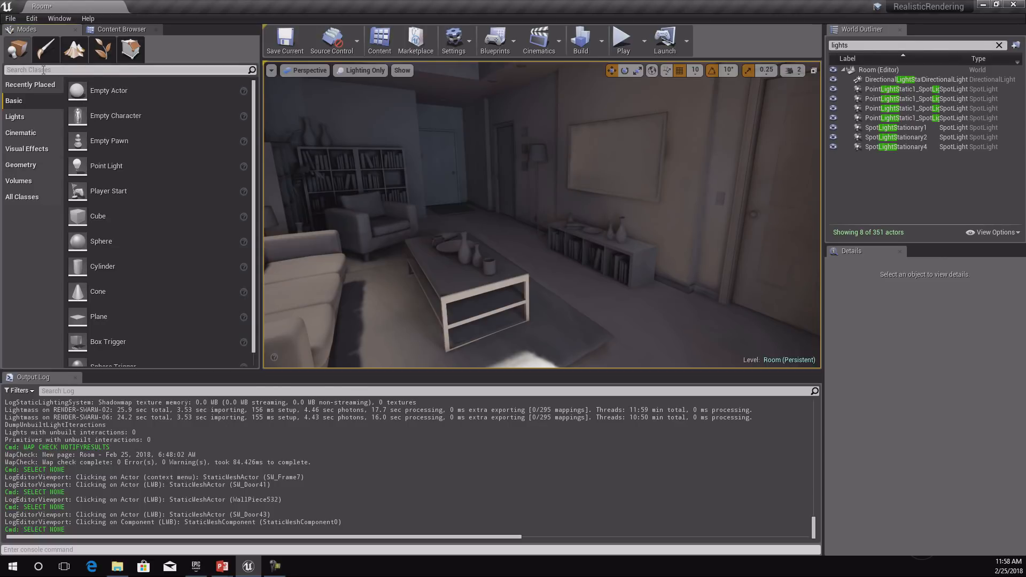
{"action": "type", "text": "imp"}
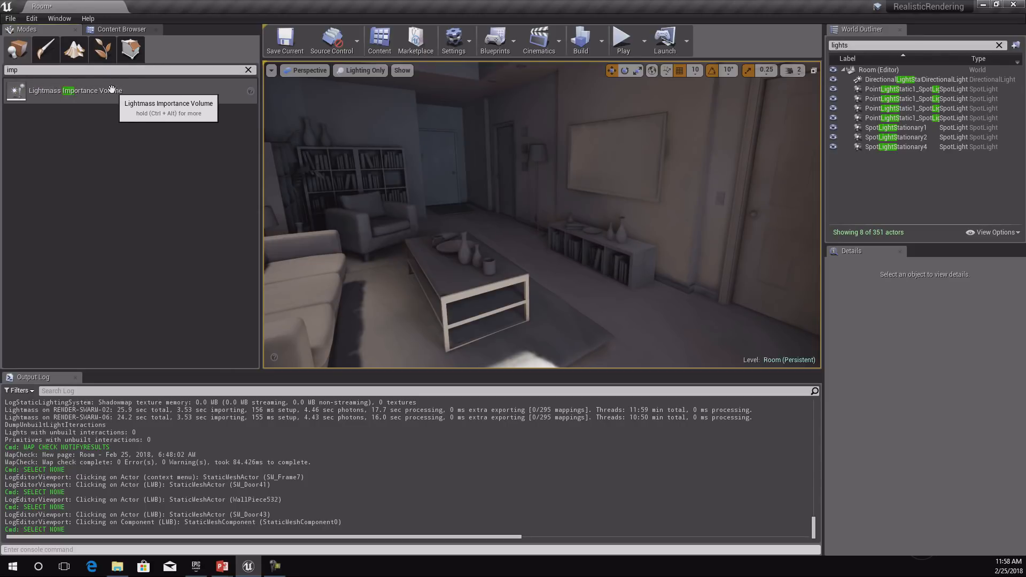
{"action": "left_click", "coordinate": [999, 45]}
{"action": "left_click", "coordinate": [874, 45]}
{"action": "type", "text": "lightma"}
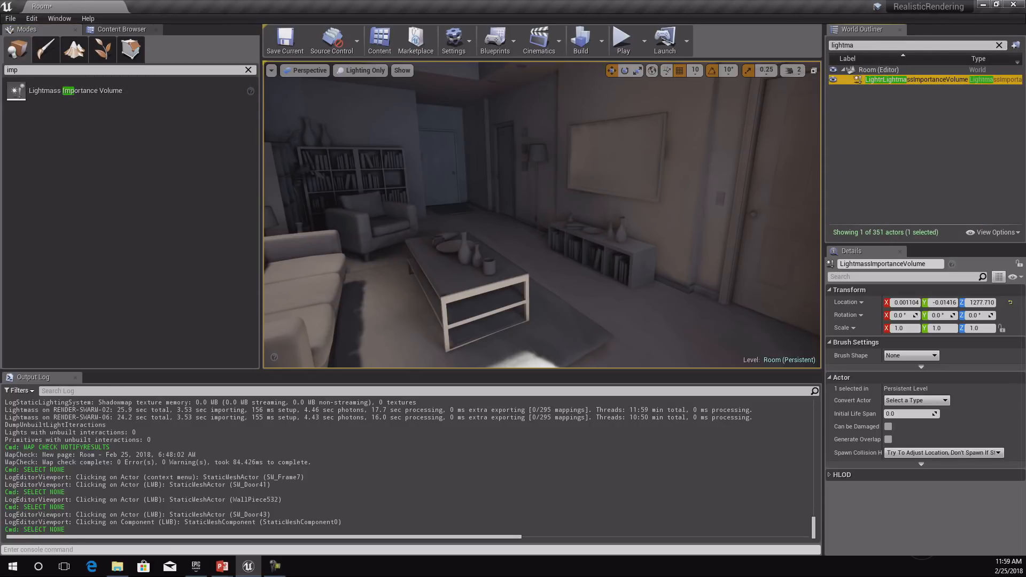
{"action": "key", "text": "f"}
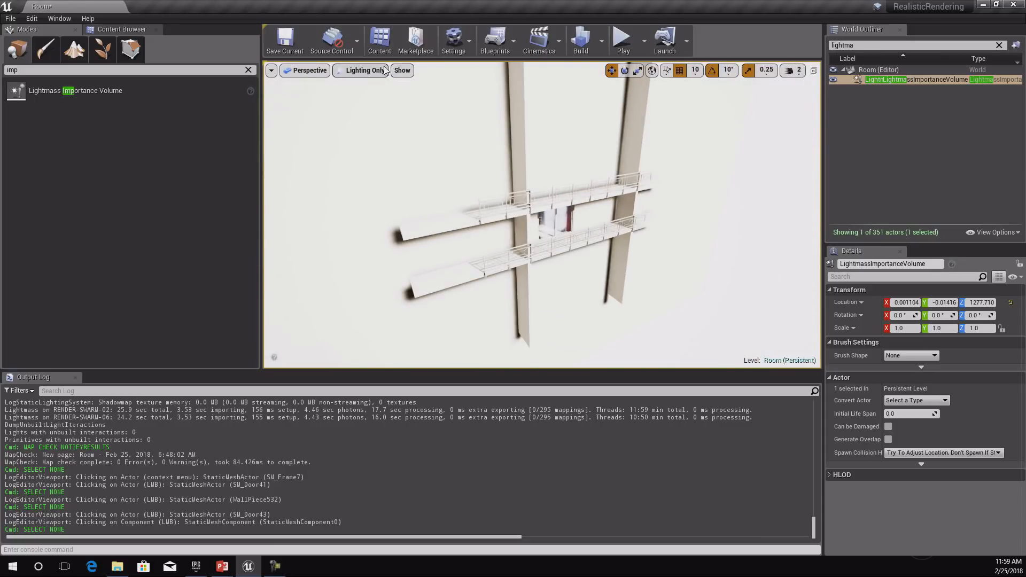
{"action": "key", "text": "f"}
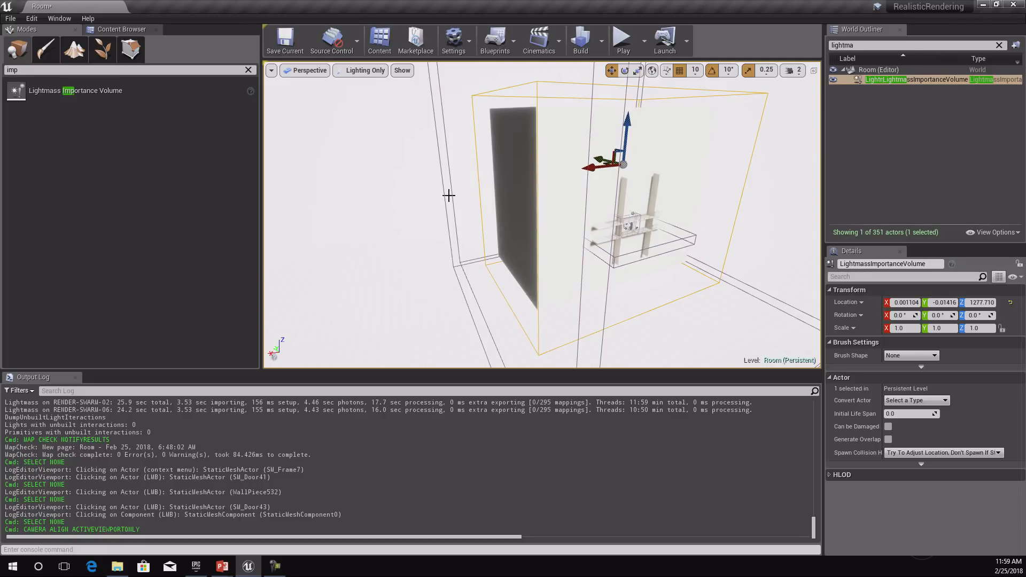
Examine the extent of the Lightmass Importance Volume relative to the apartment and the surrounding city backdrop
{"action": "right_click_drag", "start_coordinate": [429, 188], "coordinate": [636, 188]}
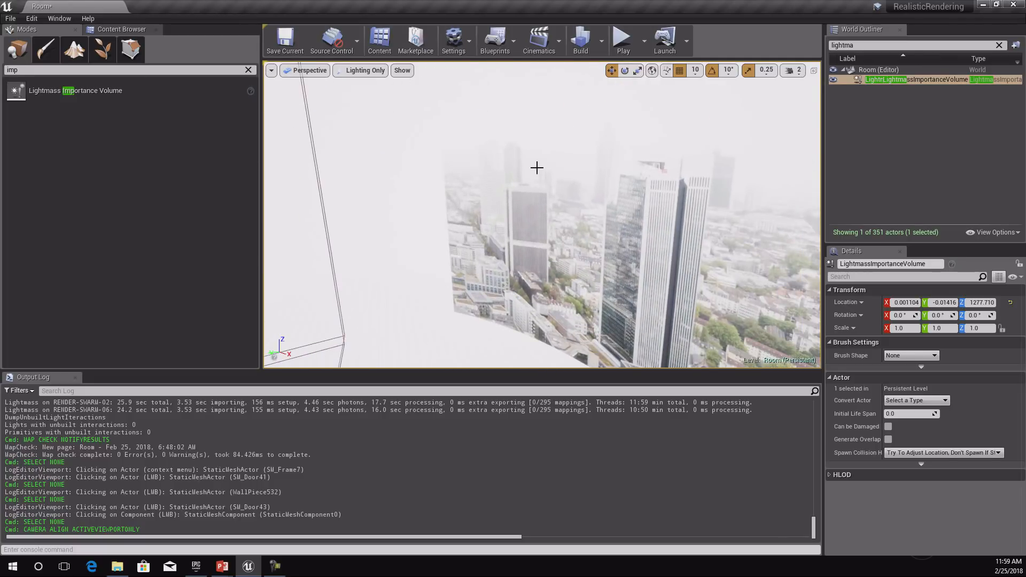
{"action": "right_click_drag", "start_coordinate": [645, 254], "coordinate": [672, 254]}
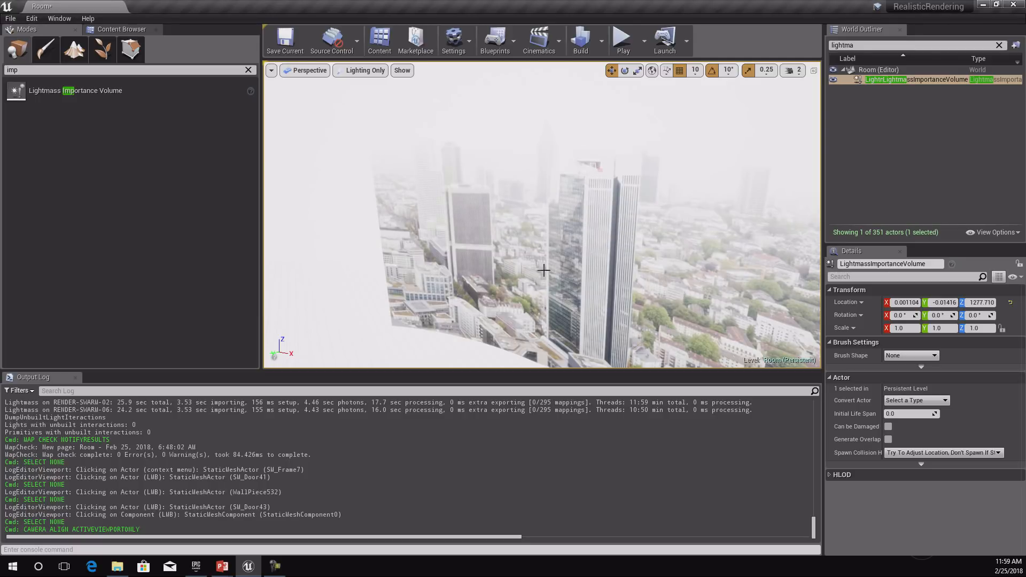
{"action": "right_click_drag", "start_coordinate": [639, 223], "coordinate": [573, 249]}
{"action": "key", "text": "f"}
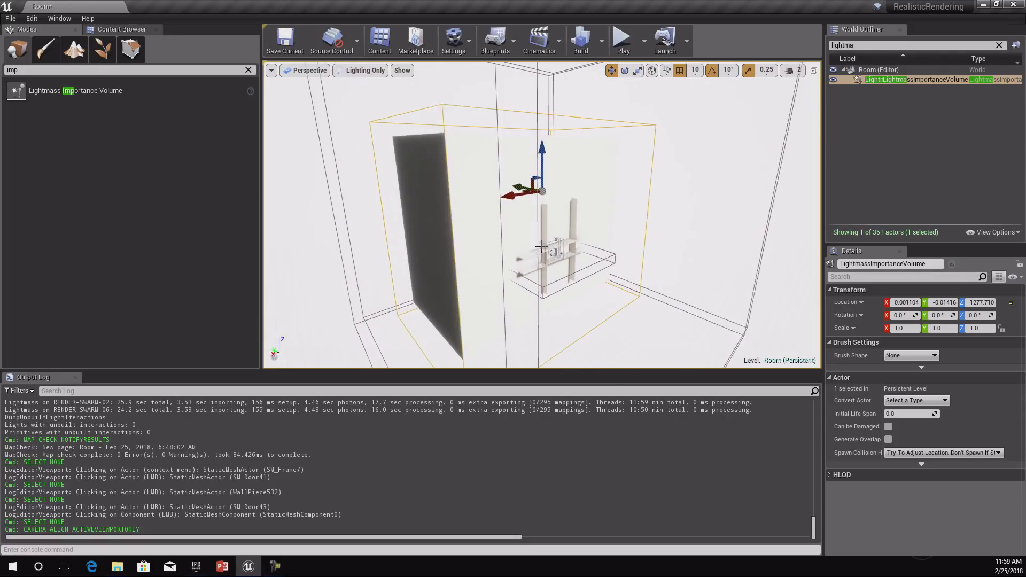
{"action": "left_click", "coordinate": [551, 251]}
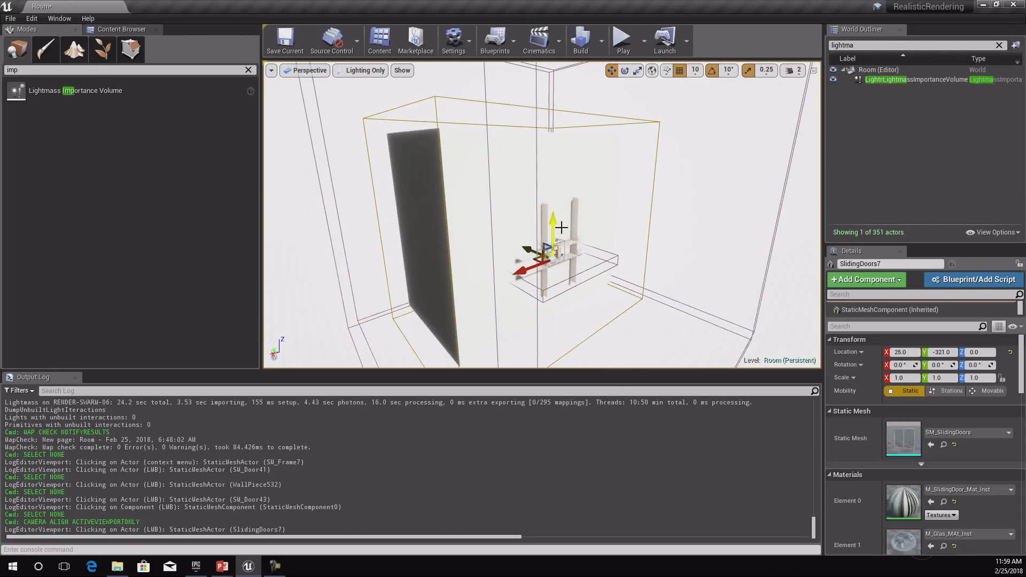
{"action": "left_click", "coordinate": [650, 121]}
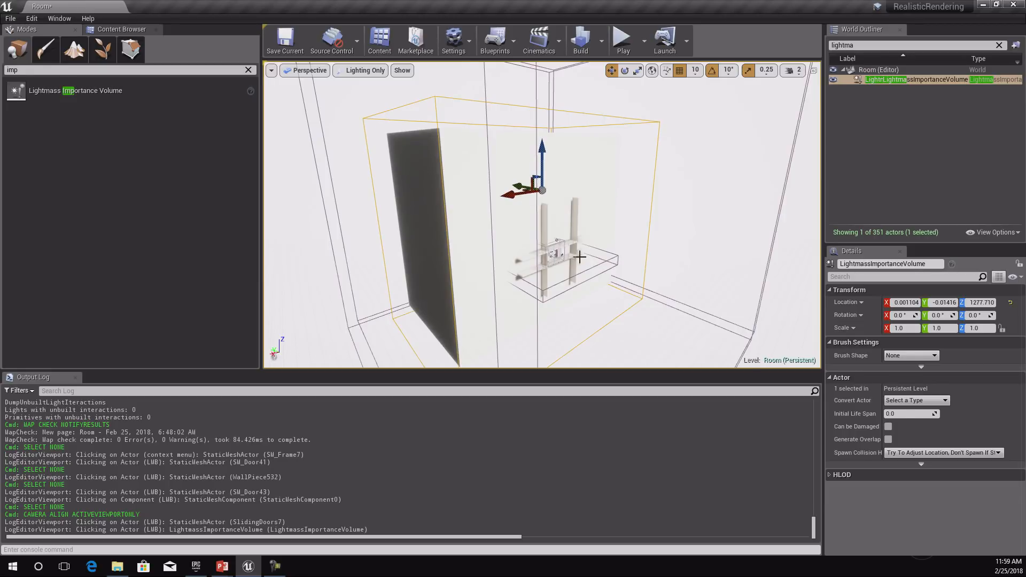
{"action": "right_click_drag", "start_coordinate": [592, 257], "coordinate": [571, 257]}
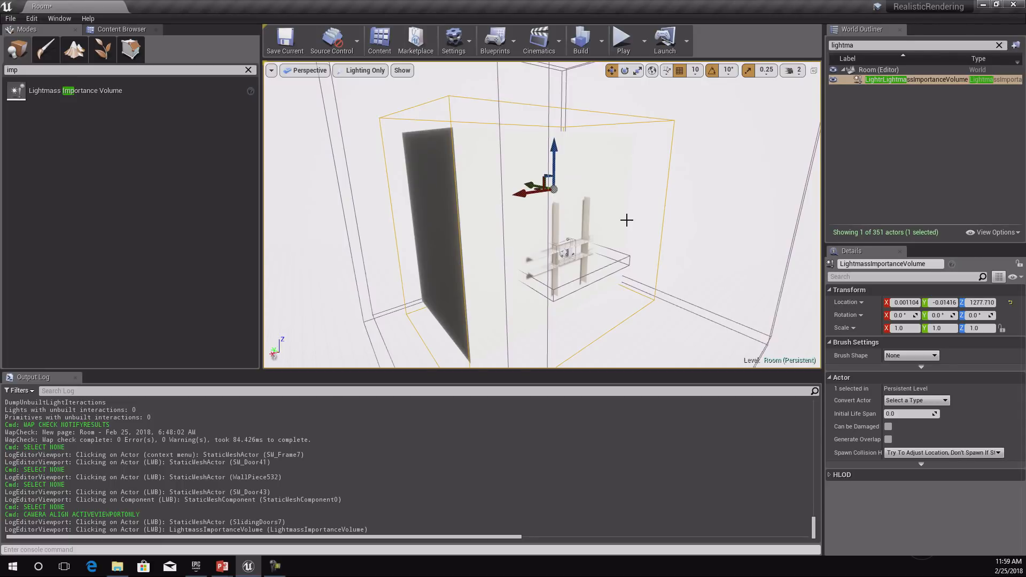
{"action": "right_click_drag", "start_coordinate": [616, 165], "coordinate": [634, 160]}
{"action": "right_click_drag", "start_coordinate": [641, 196], "coordinate": [805, 174]}
{"action": "right_click_drag", "start_coordinate": [470, 281], "coordinate": [292, 294]}
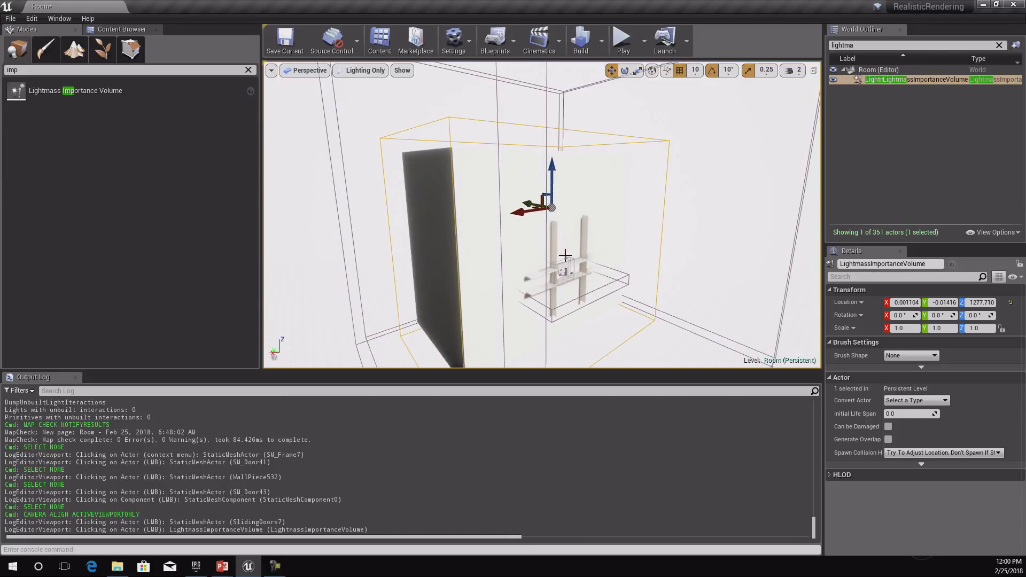
{"action": "scroll", "coordinate": [580, 254], "scroll_direction": "up", "scroll_amount": 3}
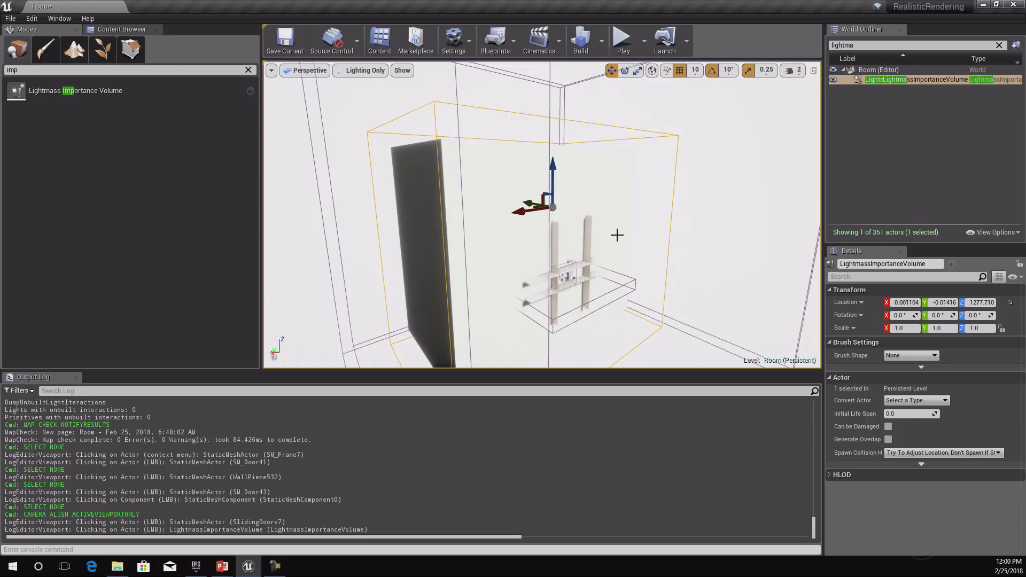
Return to the room interior, search the placeable actors for "porta", and add a Lightmass Portal on the floor by the balcony window
{"action": "left_click", "coordinate": [570, 271]}
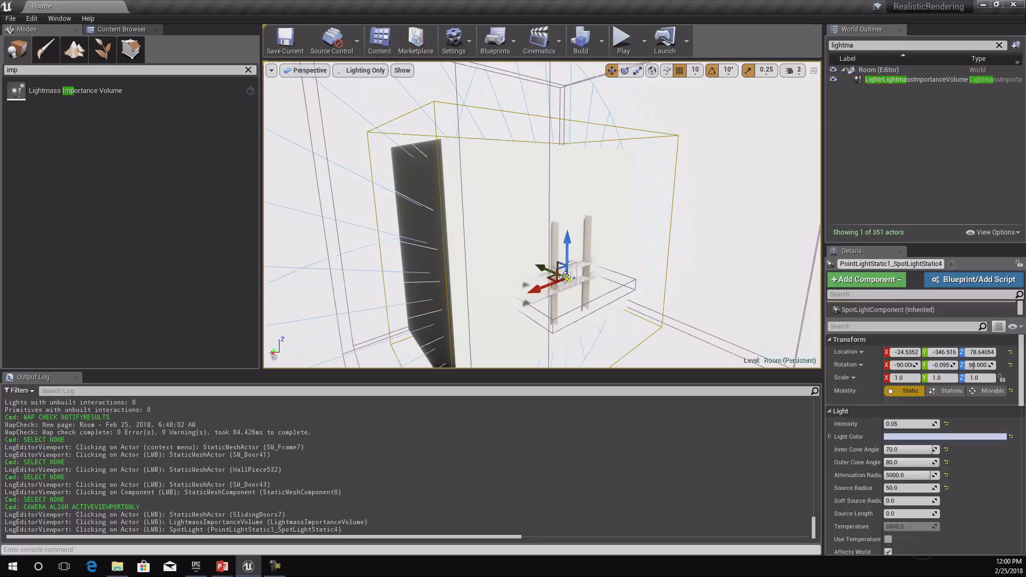
{"action": "left_click", "coordinate": [568, 273]}
{"action": "key", "text": "f"}
{"action": "key", "text": "w"}
{"action": "right_click_drag", "start_coordinate": [567, 276], "coordinate": [529, 278]}
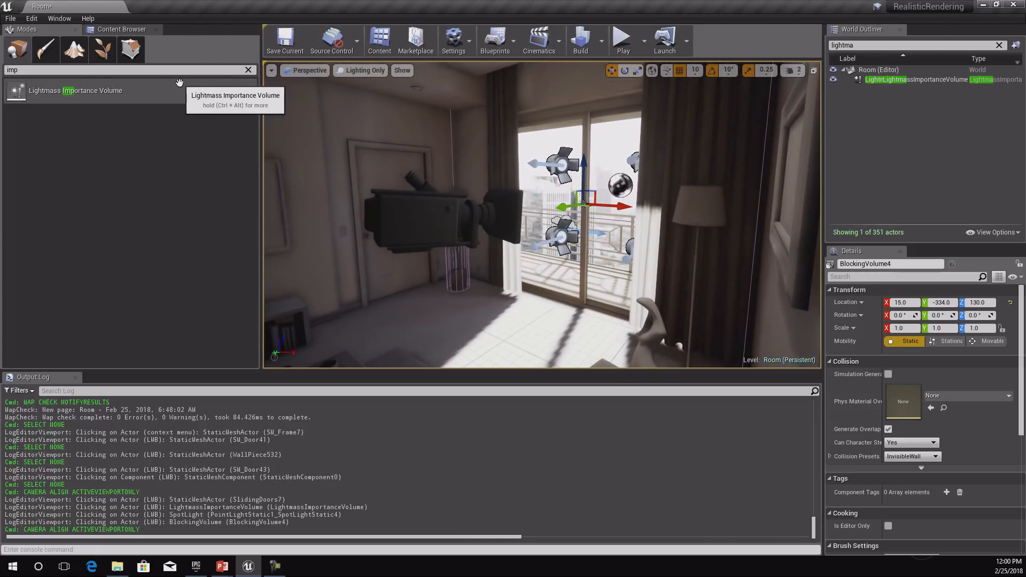
{"action": "left_click", "coordinate": [248, 70]}
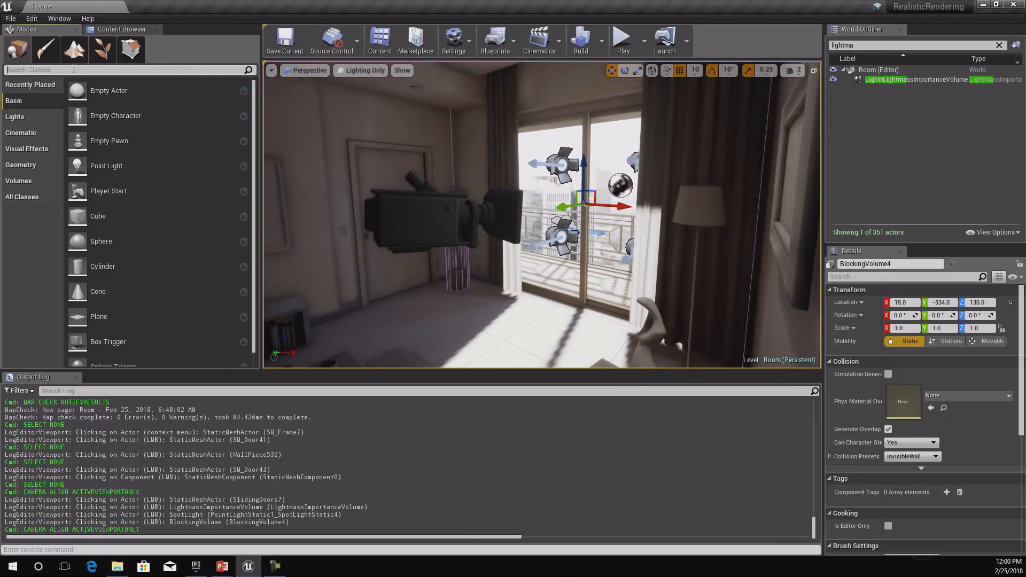
{"action": "type", "text": "porta"}
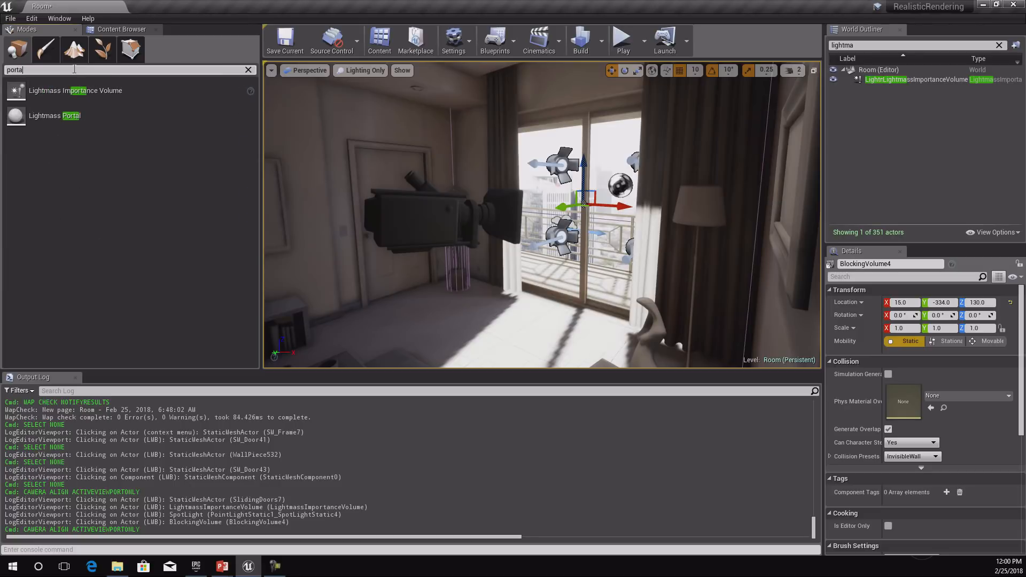
{"action": "left_click", "coordinate": [39, 117]}
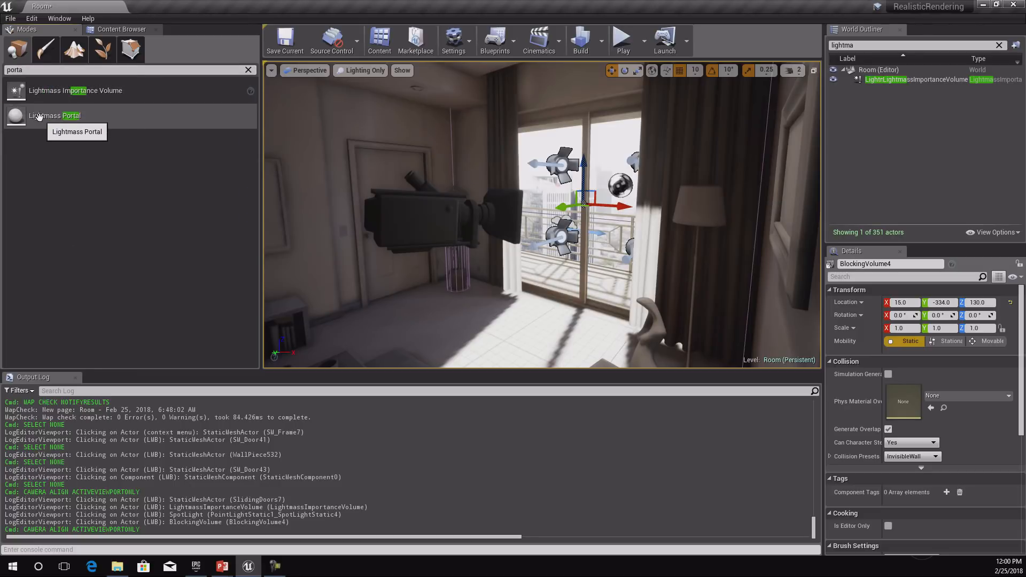
{"action": "left_click_drag", "start_coordinate": [38, 116], "coordinate": [551, 302]}
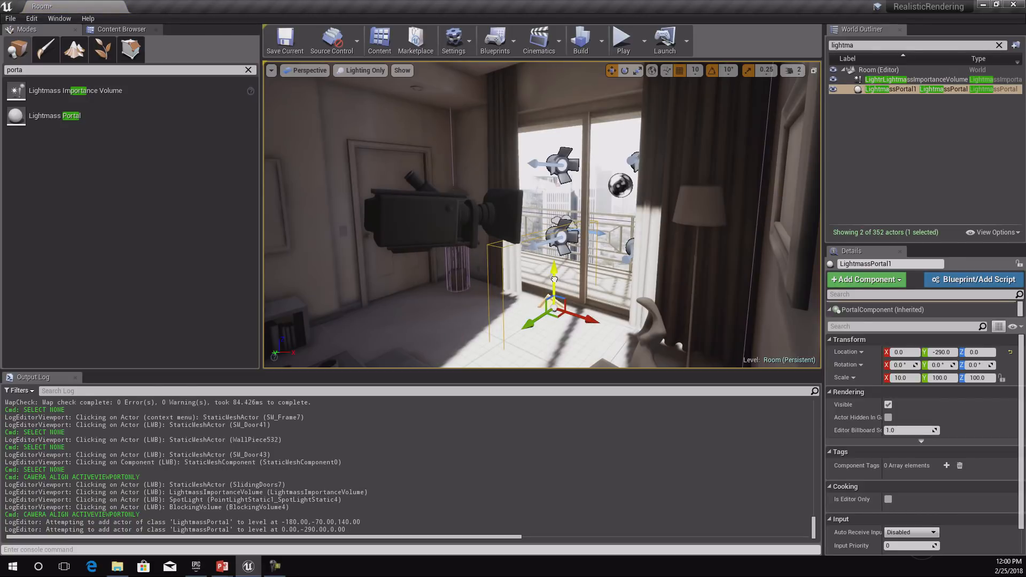
Move the Lightmass Portal to X 20, Z 120 and rotate it 90° about Z to align with the balcony window
{"action": "left_click_drag", "start_coordinate": [555, 190], "coordinate": [555, 180]}
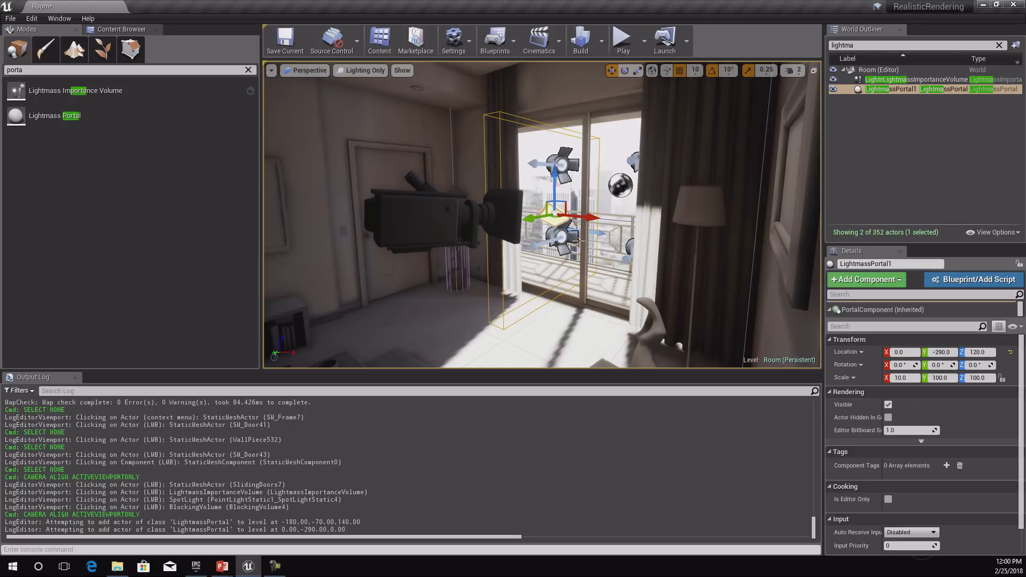
{"action": "left_click_drag", "start_coordinate": [585, 218], "coordinate": [599, 221]}
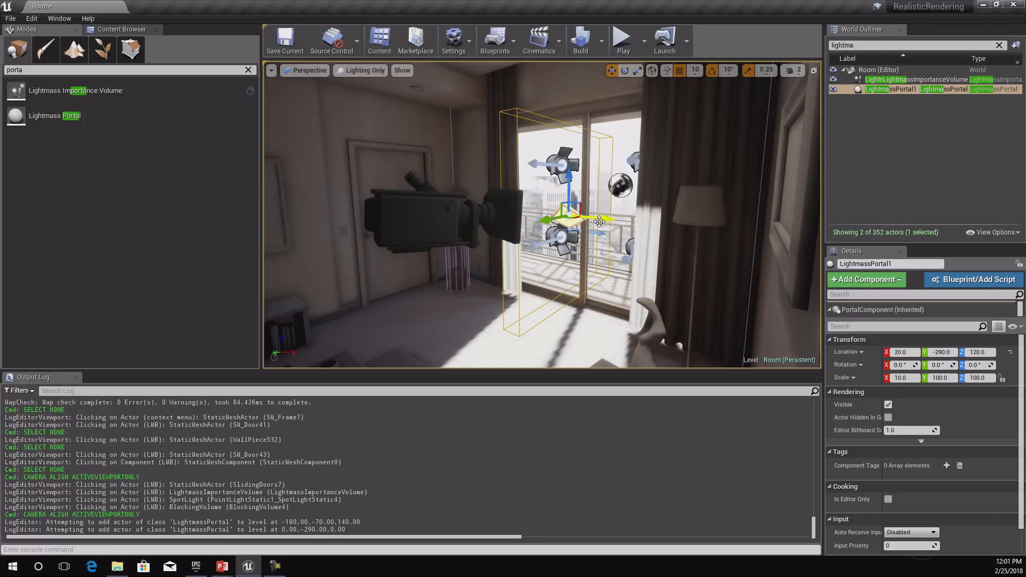
{"action": "key", "text": "e"}
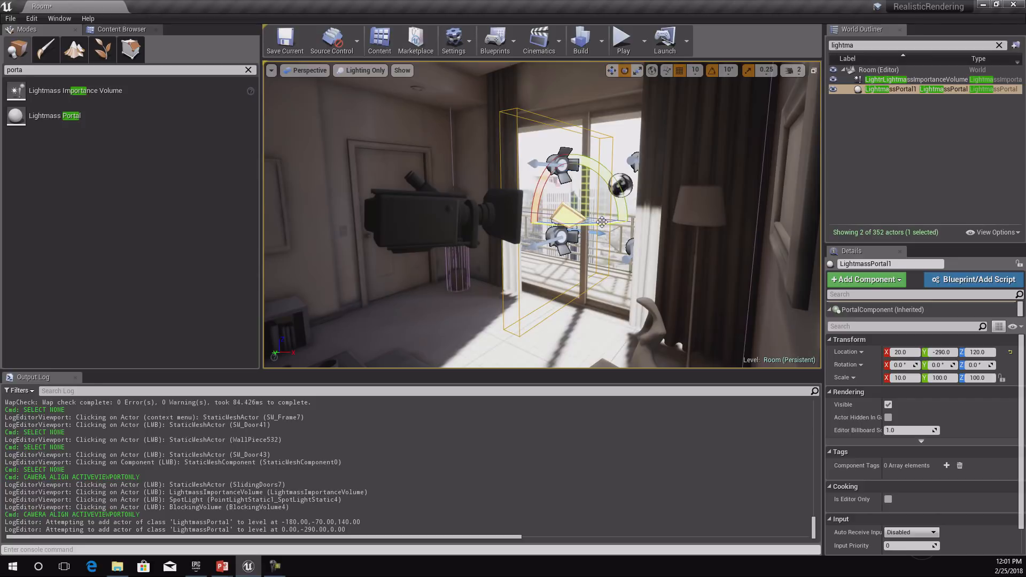
{"action": "left_click_drag", "start_coordinate": [599, 221], "coordinate": [556, 195]}
Scale the Lightmass Portal to 103.25 in Y and 120.25 in Z so it covers the window opening
{"action": "key", "text": "r"}
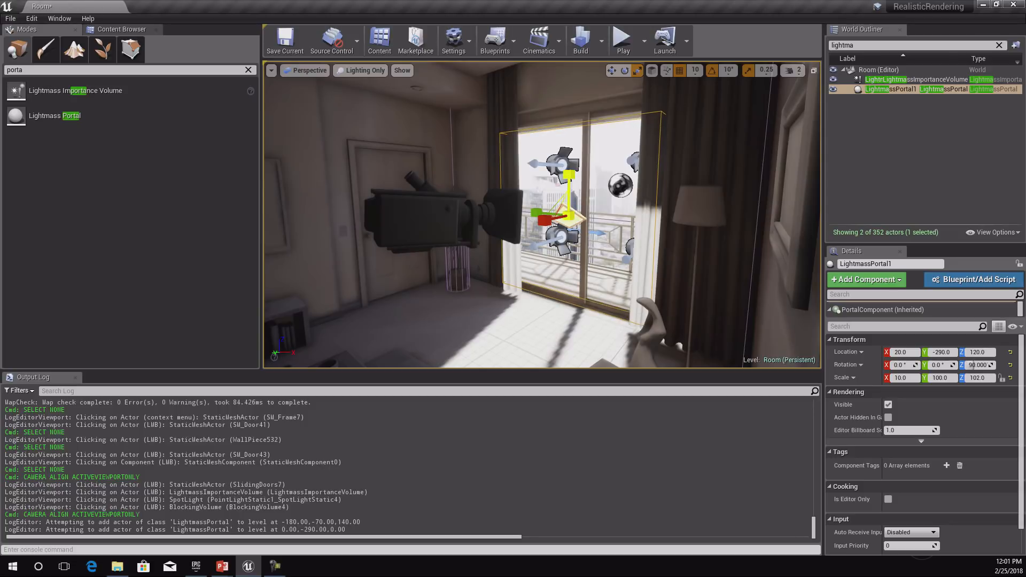
{"action": "left_click_drag", "start_coordinate": [569, 174], "coordinate": [569, 154]}
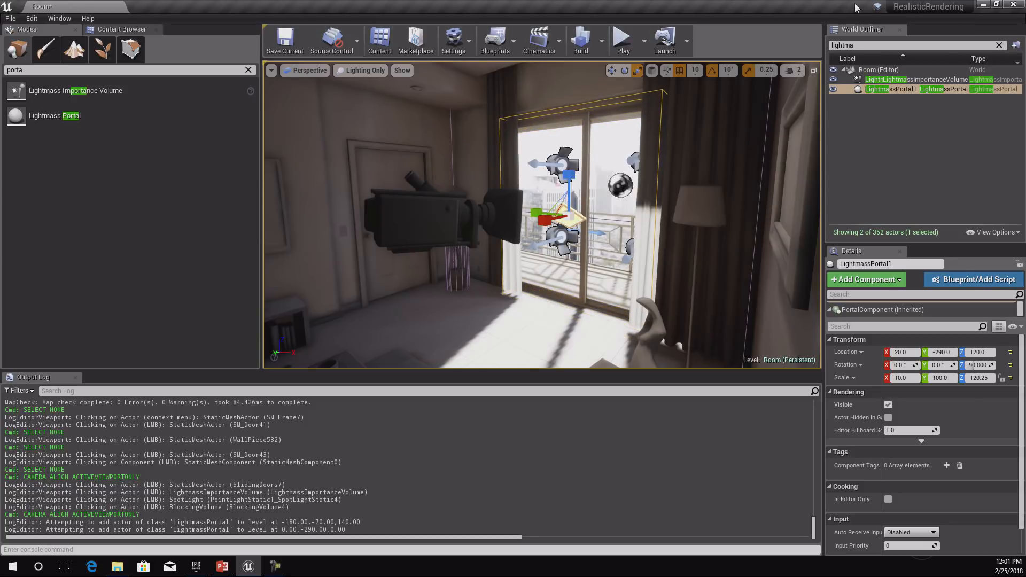
{"action": "left_click_drag", "start_coordinate": [537, 215], "coordinate": [480, 315]}
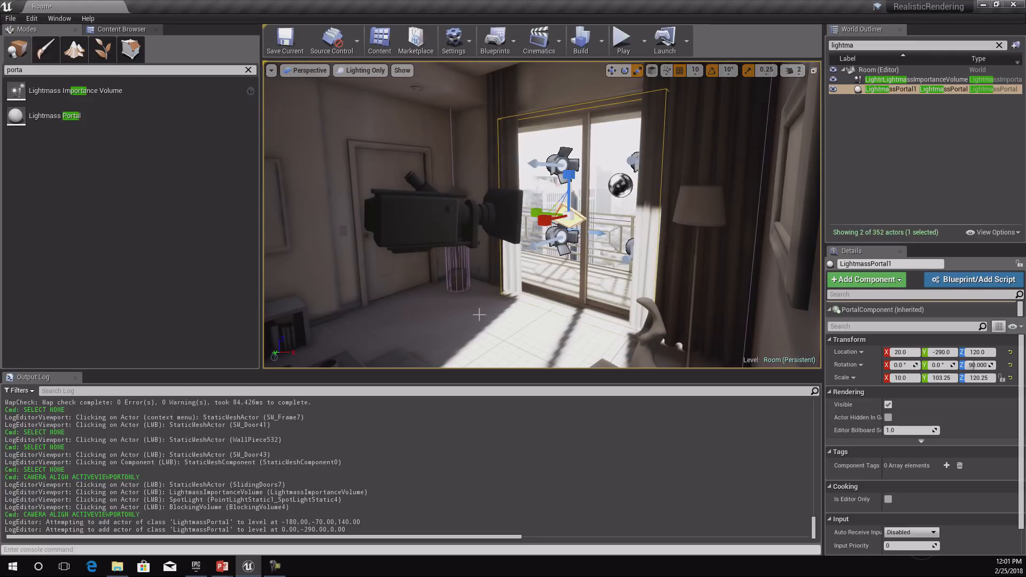
Inspect the Lightmass Portal's placement and the sky light entering the room from both the balcony and the interior
{"action": "right_click_drag", "start_coordinate": [480, 315], "coordinate": [480, 315]}
{"action": "right_click_drag", "start_coordinate": [583, 212], "coordinate": [419, 205]}
{"action": "right_click_drag", "start_coordinate": [566, 191], "coordinate": [360, 244]}
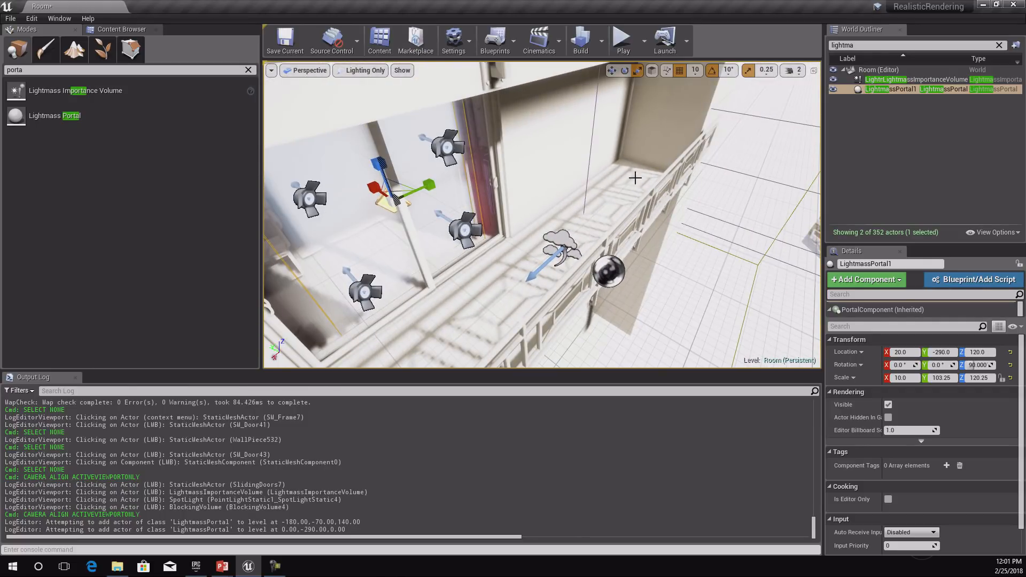
{"action": "right_click_drag", "start_coordinate": [507, 206], "coordinate": [577, 89]}
{"action": "right_click_drag", "start_coordinate": [543, 209], "coordinate": [725, 229]}
{"action": "key", "text": "s"}
{"action": "key", "text": "w"}
{"action": "right_click_drag", "start_coordinate": [631, 159], "coordinate": [612, 160]}
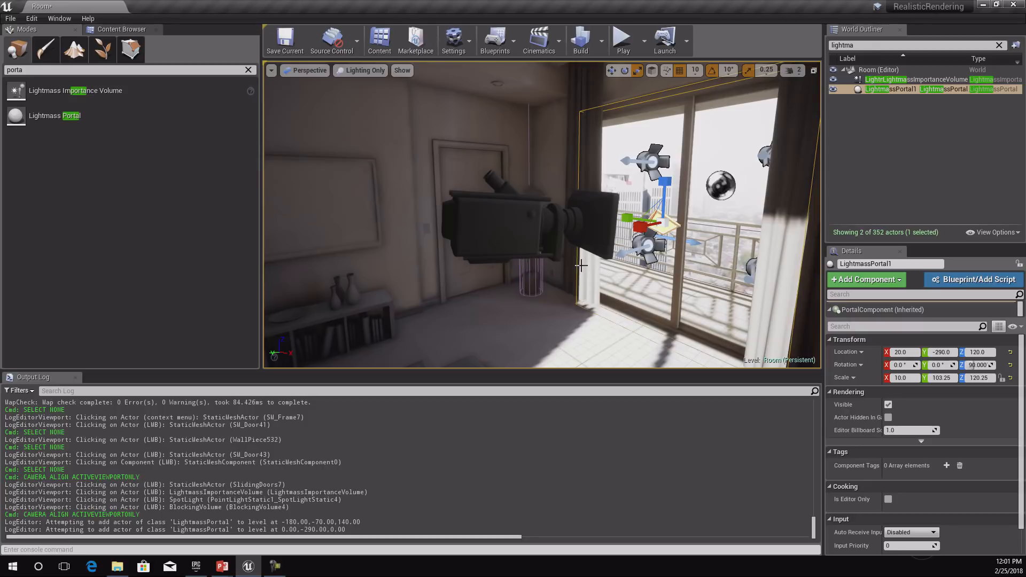
{"action": "right_click_drag", "start_coordinate": [581, 265], "coordinate": [455, 268]}
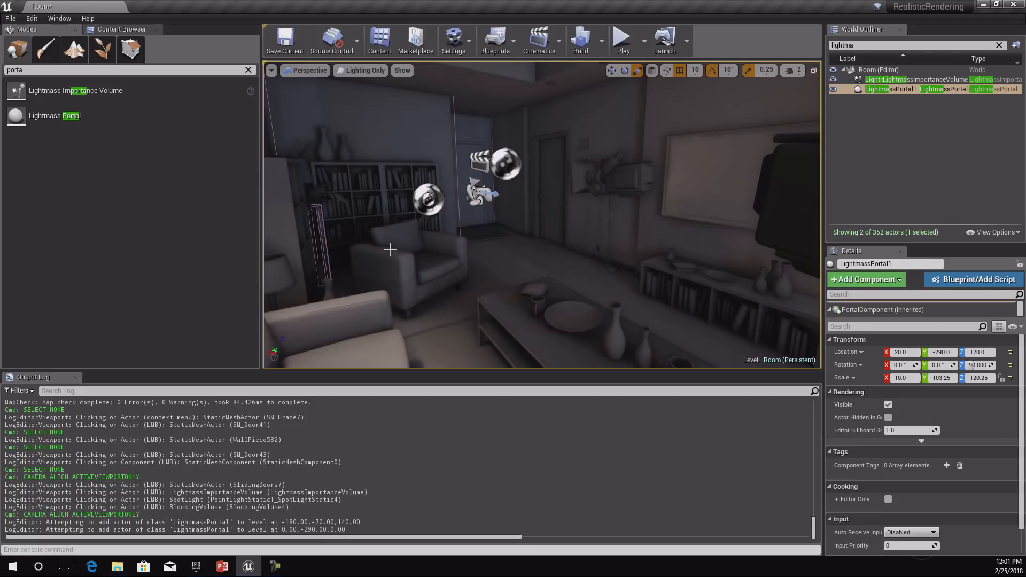
Review the available lighting quality levels for the build and examine the room's current lighting from several angles
{"action": "right_click_drag", "start_coordinate": [539, 265], "coordinate": [542, 277]}
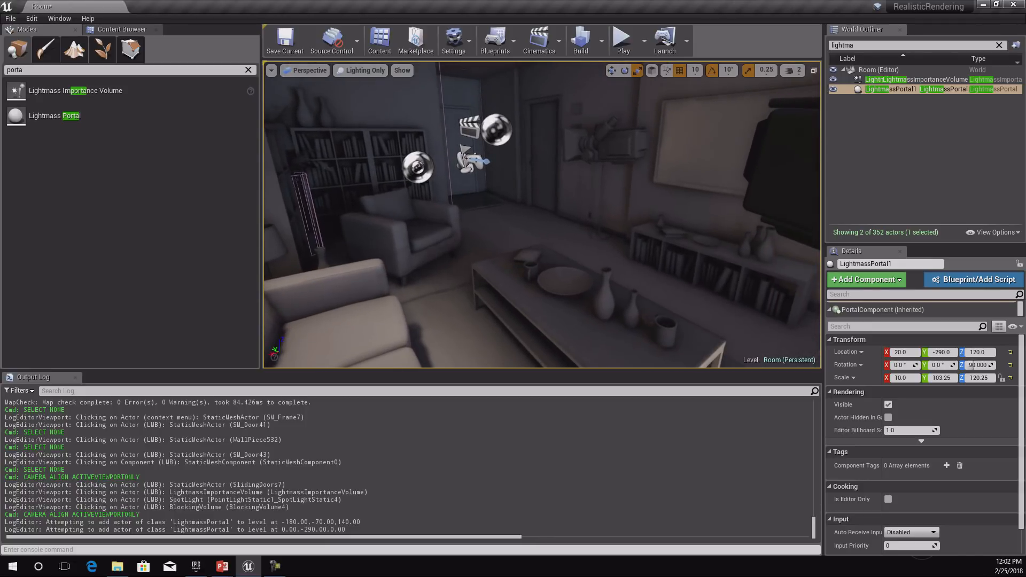
{"action": "left_click", "coordinate": [601, 41]}
{"action": "mouse_move", "coordinate": [646, 81]}
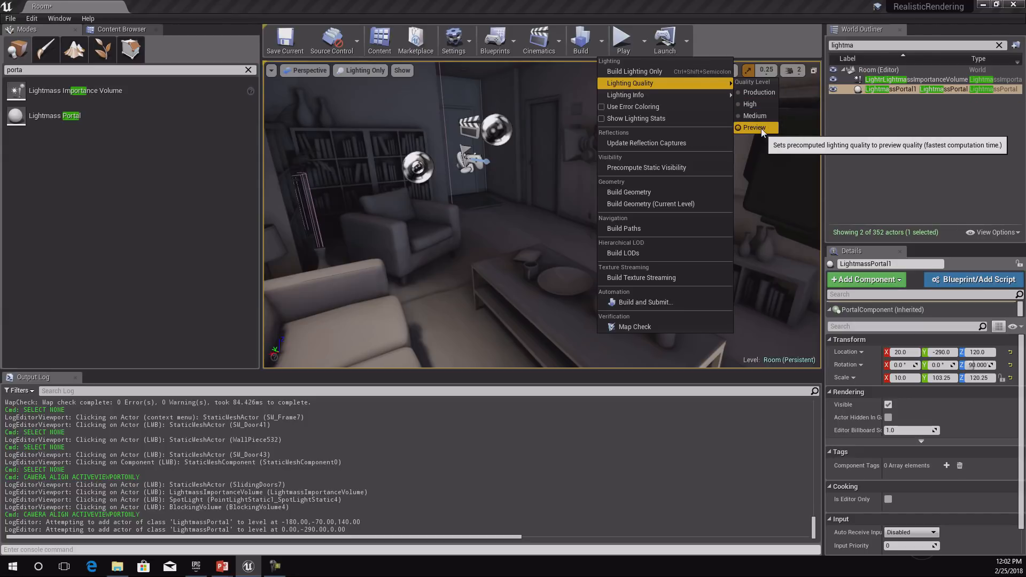
{"action": "right_click_drag", "start_coordinate": [474, 241], "coordinate": [513, 215]}
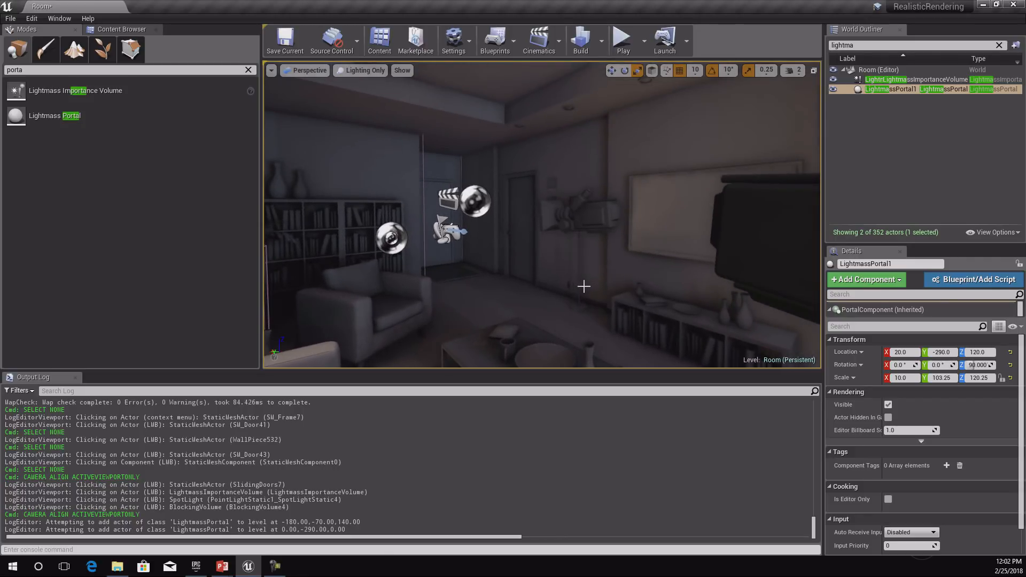
{"action": "right_click_drag", "start_coordinate": [587, 249], "coordinate": [550, 283]}
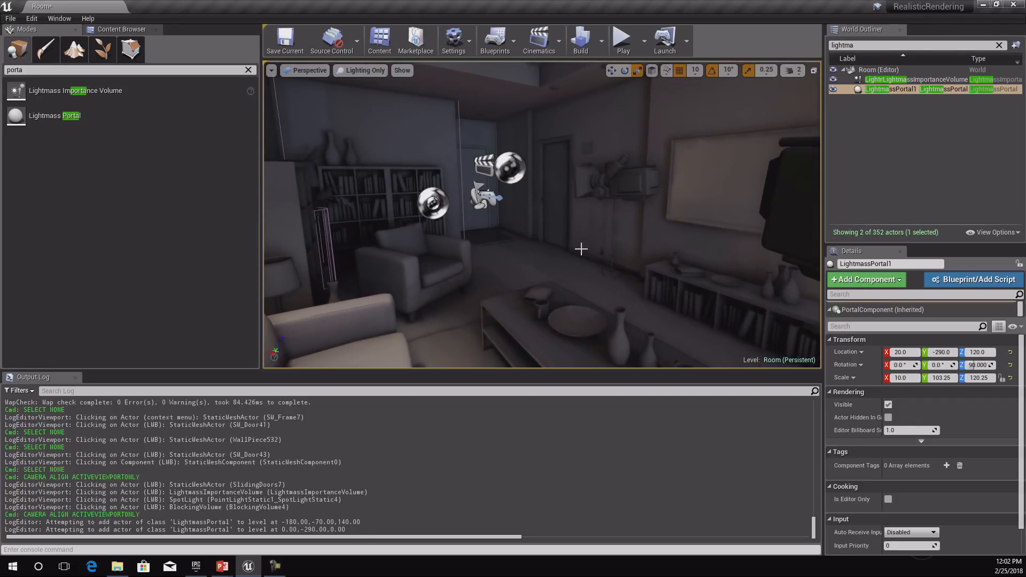
{"action": "right_click_drag", "start_coordinate": [550, 241], "coordinate": [575, 230]}
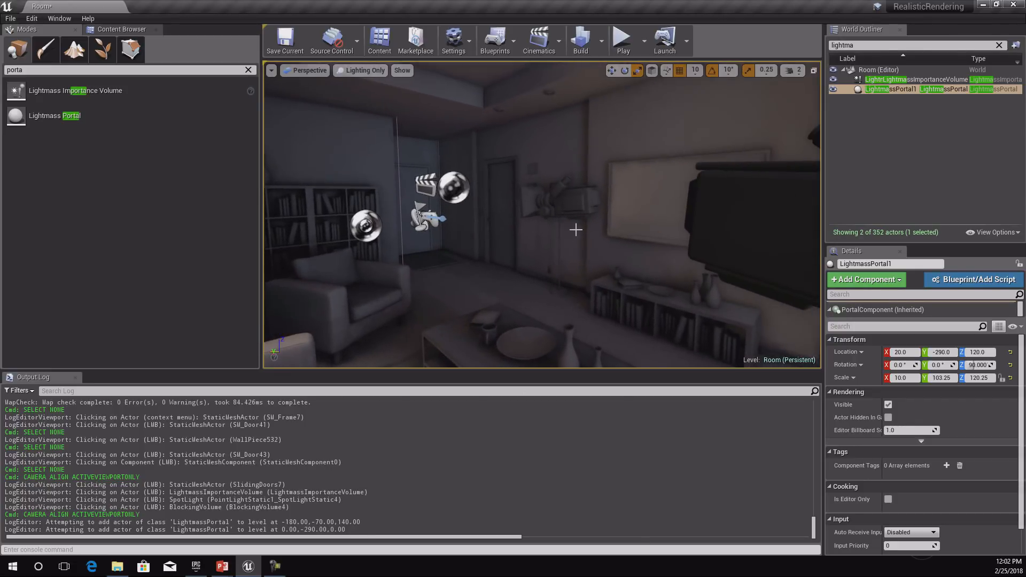
{"action": "mouse_move", "coordinate": [584, 273]}
{"action": "right_mouse_down"}
{"action": "mouse_move", "coordinate": [565, 274]}
{"action": "mouse_move", "coordinate": [580, 266]}
{"action": "mouse_move", "coordinate": [572, 268]}
{"action": "right_mouse_up"}
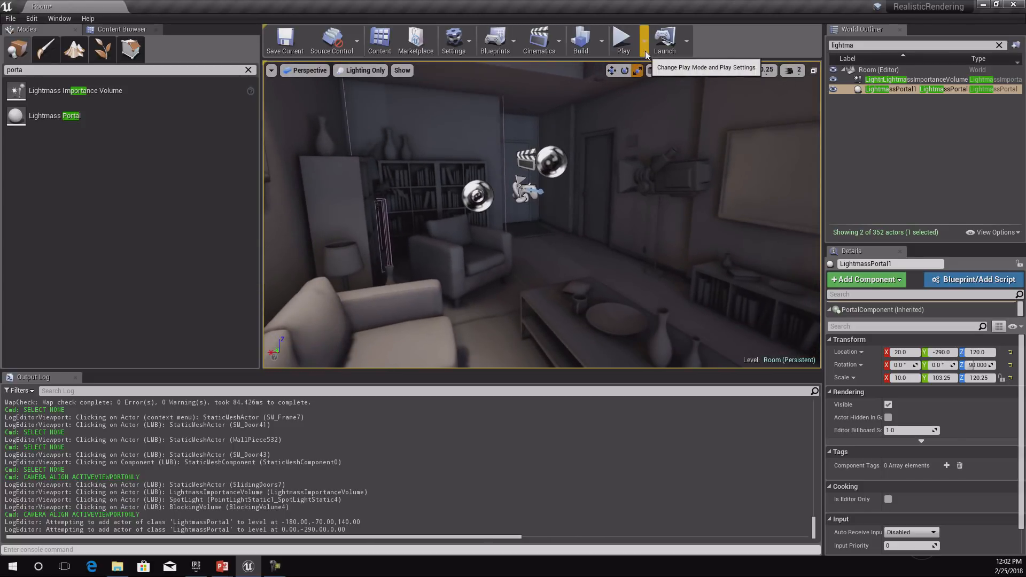
{"action": "left_click", "coordinate": [600, 49]}
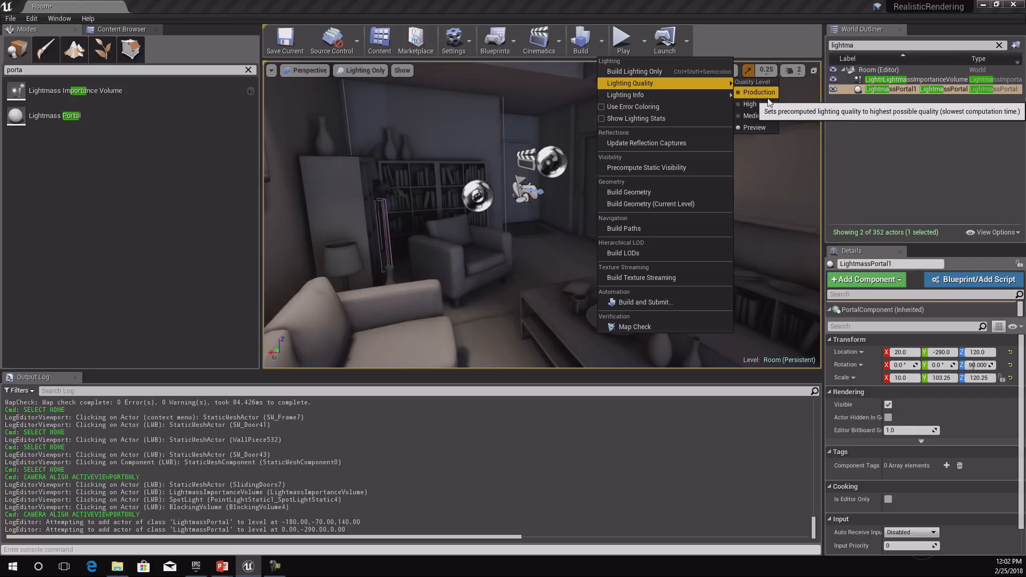
{"action": "mouse_move", "coordinate": [561, 176]}
{"action": "right_mouse_down"}
{"action": "mouse_move", "coordinate": [593, 165]}
{"action": "mouse_move", "coordinate": [548, 174]}
{"action": "right_mouse_up"}
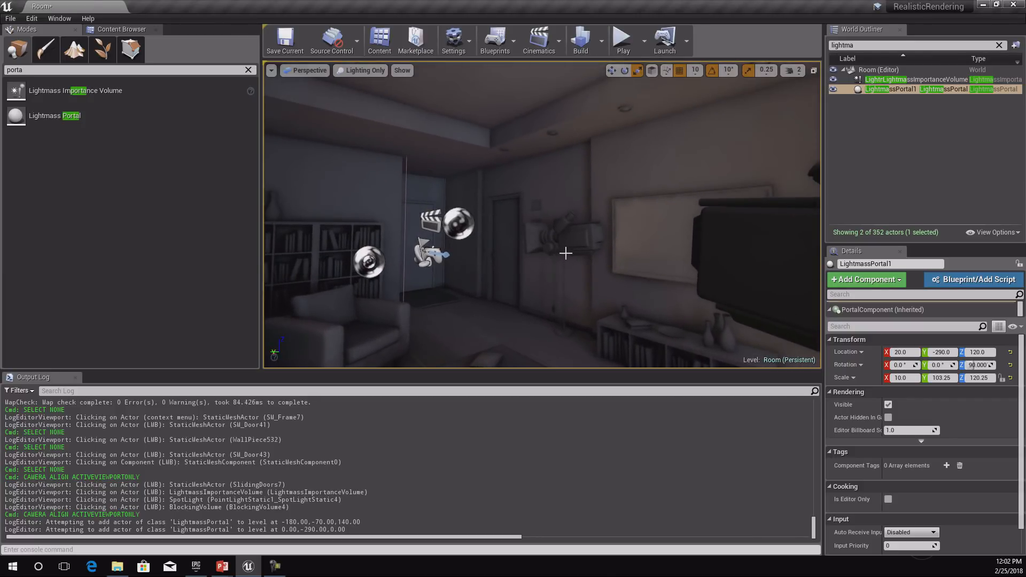
Set the lighting quality to Production and build only the room's lighting
{"action": "left_click", "coordinate": [601, 40]}
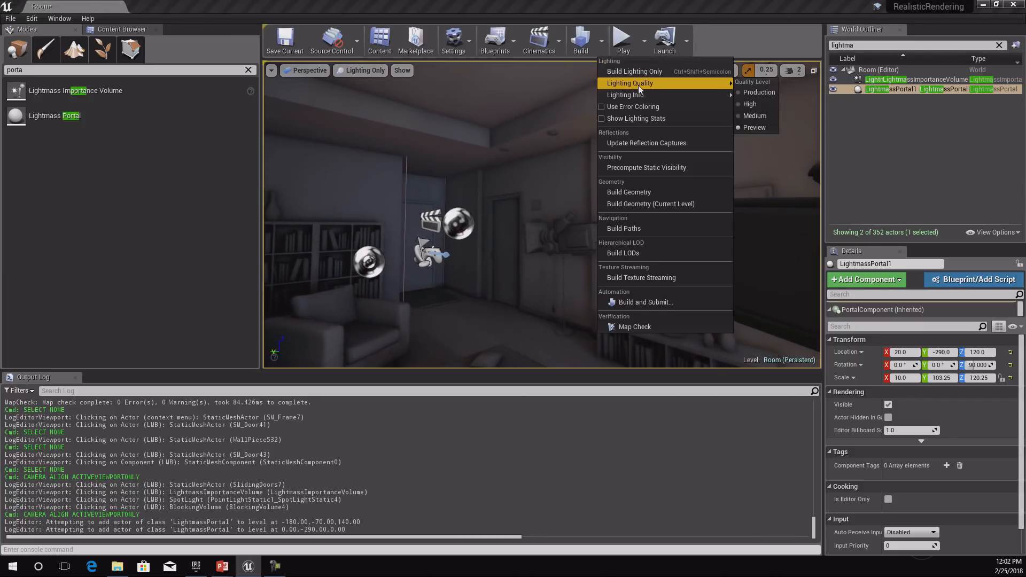
{"action": "left_click", "coordinate": [776, 106]}
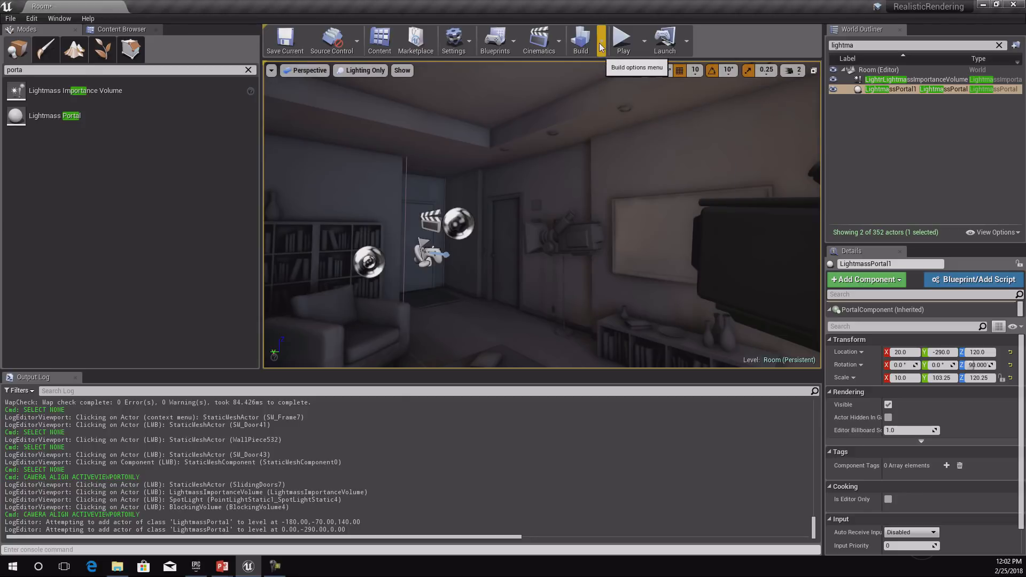
{"action": "left_click", "coordinate": [601, 46]}
{"action": "left_click", "coordinate": [612, 72]}
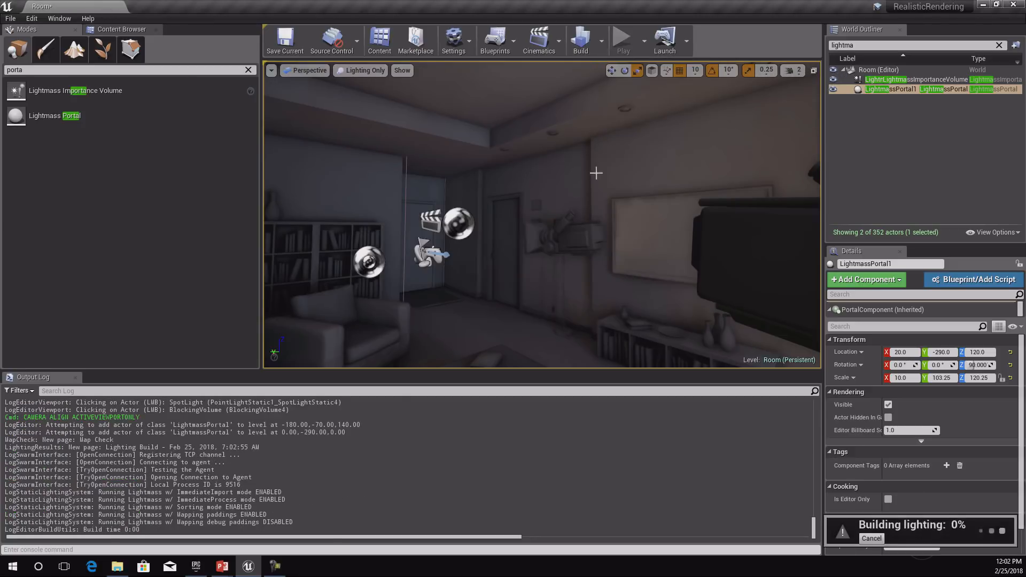
Examine the rebuilt lighting on the room's walls, ceiling and furniture, and compare the available lighting quality levels
{"action": "right_click_drag", "start_coordinate": [596, 174], "coordinate": [613, 275]}
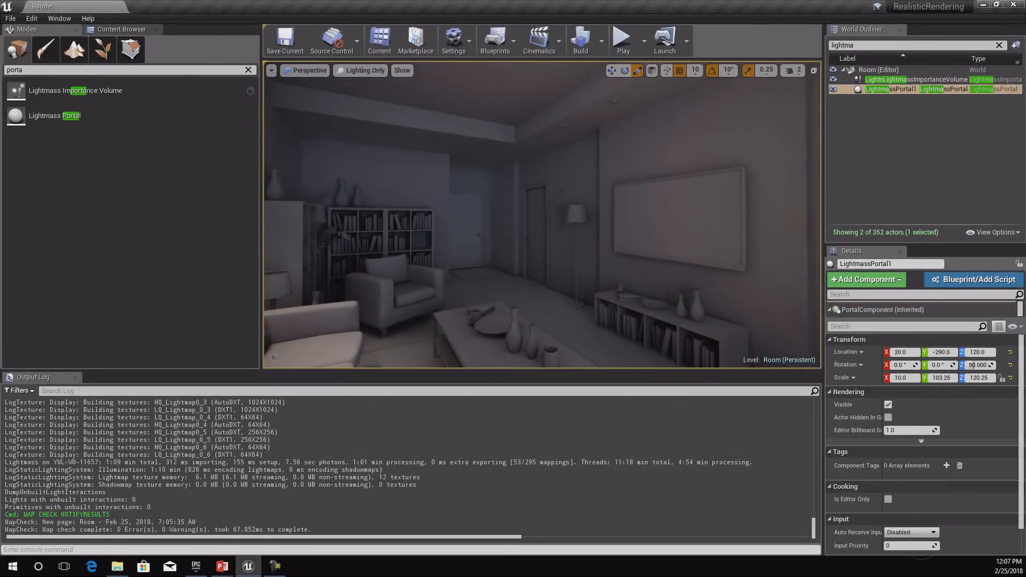
{"action": "right_click_drag", "start_coordinate": [542, 214], "coordinate": [556, 185]}
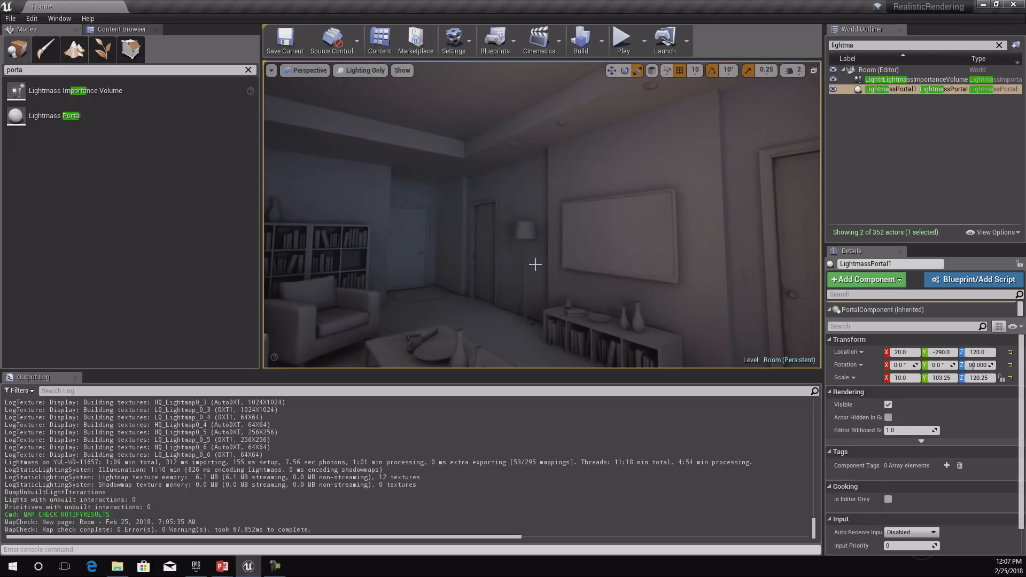
{"action": "right_click_drag", "start_coordinate": [573, 130], "coordinate": [629, 167]}
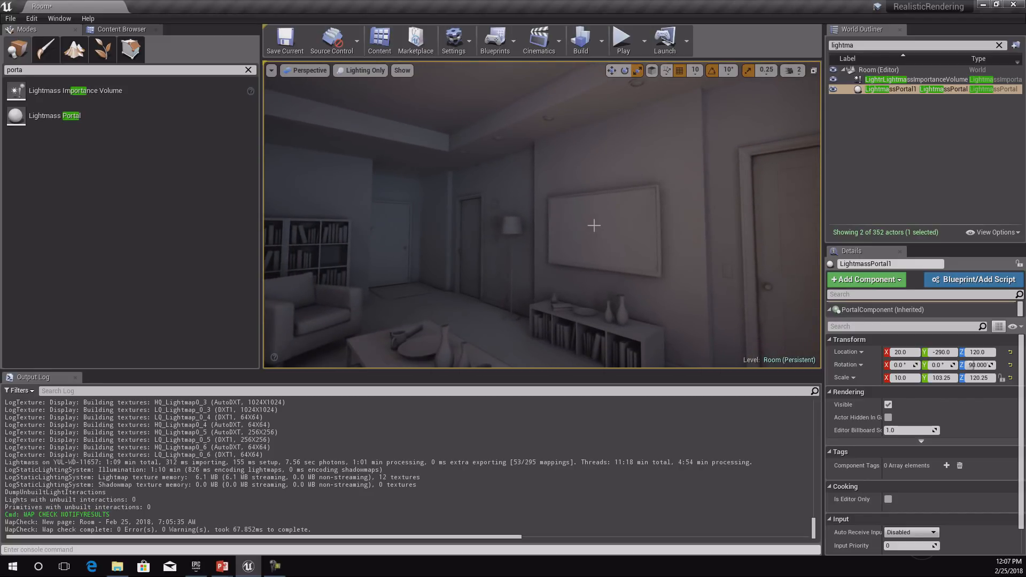
{"action": "left_click", "coordinate": [601, 42]}
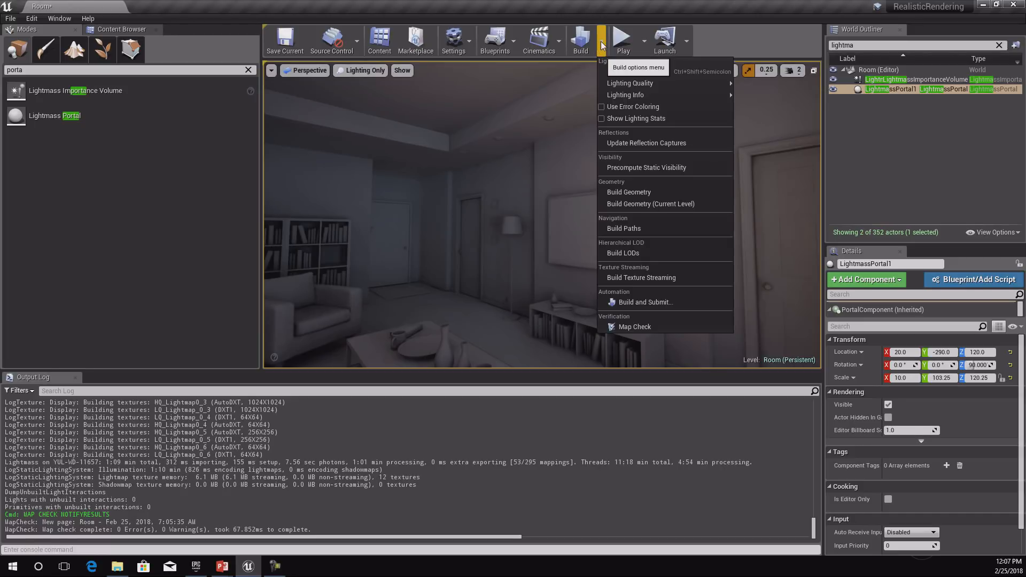
{"action": "mouse_move", "coordinate": [633, 82]}
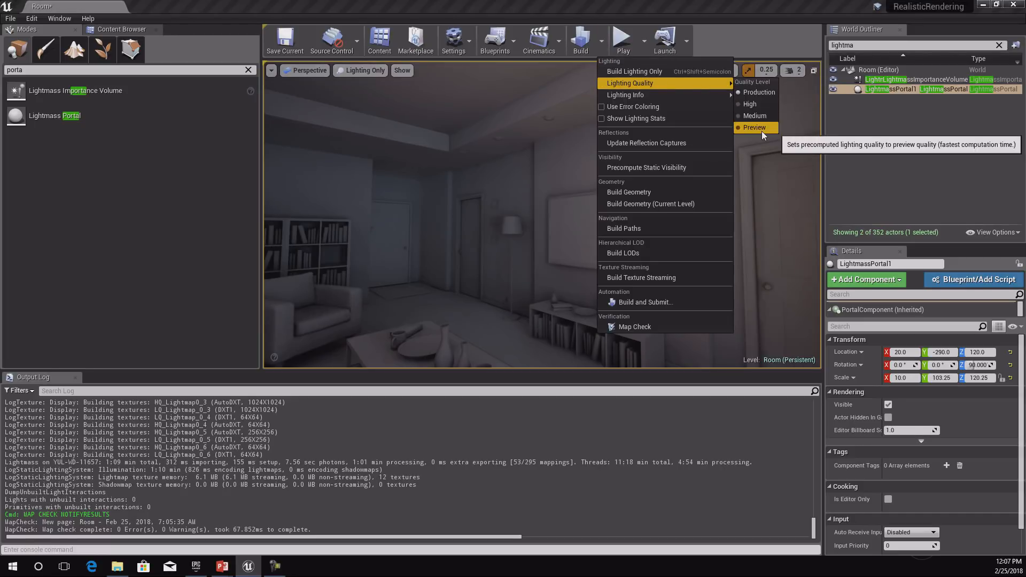
{"action": "right_click_drag", "start_coordinate": [565, 222], "coordinate": [565, 215]}
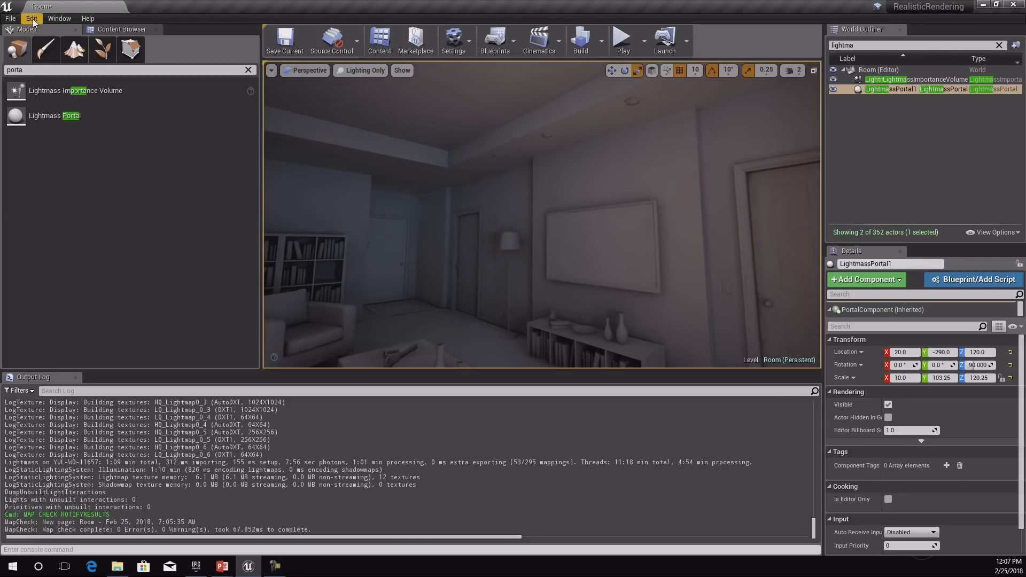
Open the World Settings and enlarge their area by shrinking the World Outliner
{"action": "left_click", "coordinate": [56, 20]}
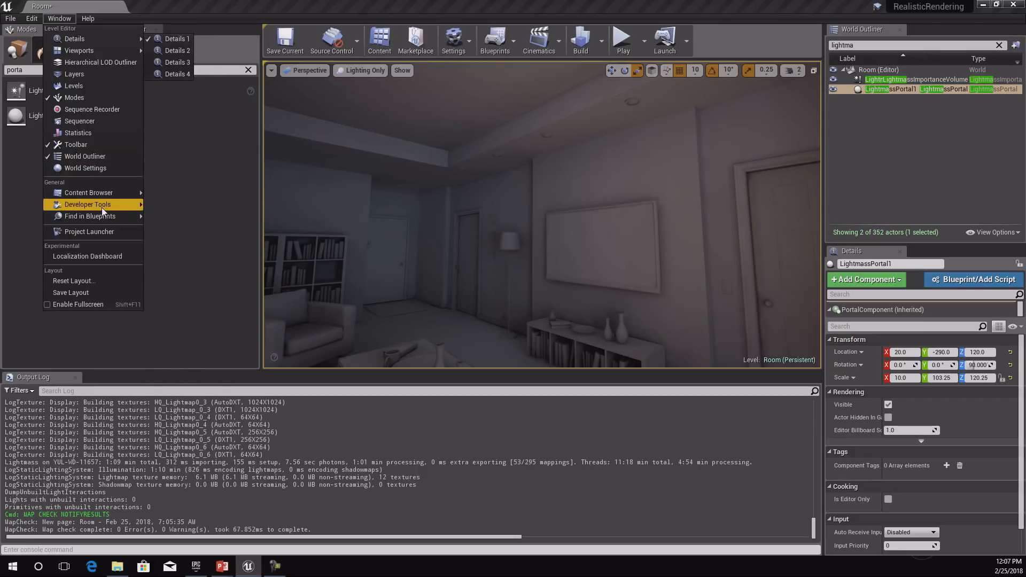
{"action": "left_click", "coordinate": [98, 168]}
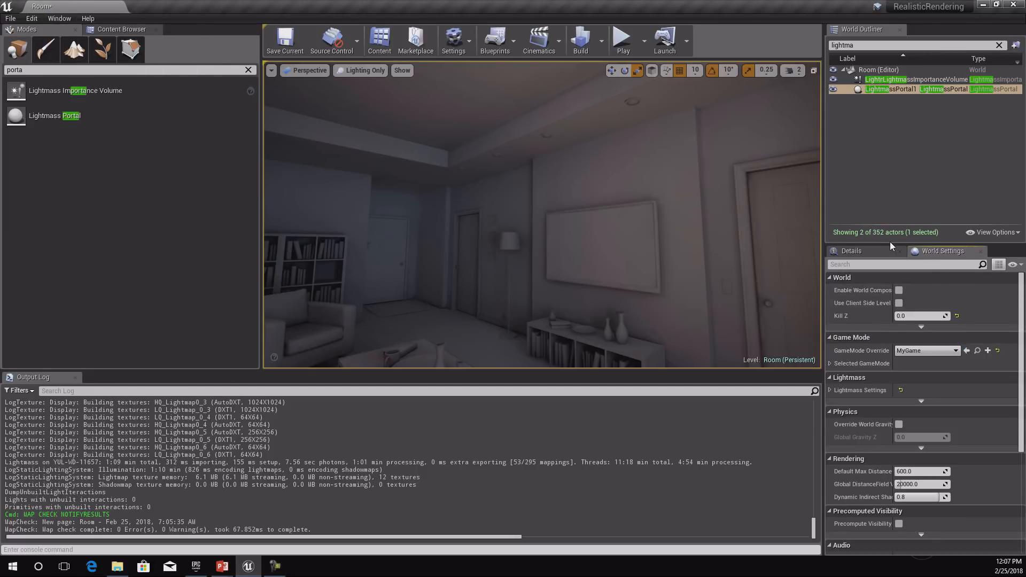
{"action": "left_click_drag", "start_coordinate": [881, 244], "coordinate": [885, 179]}
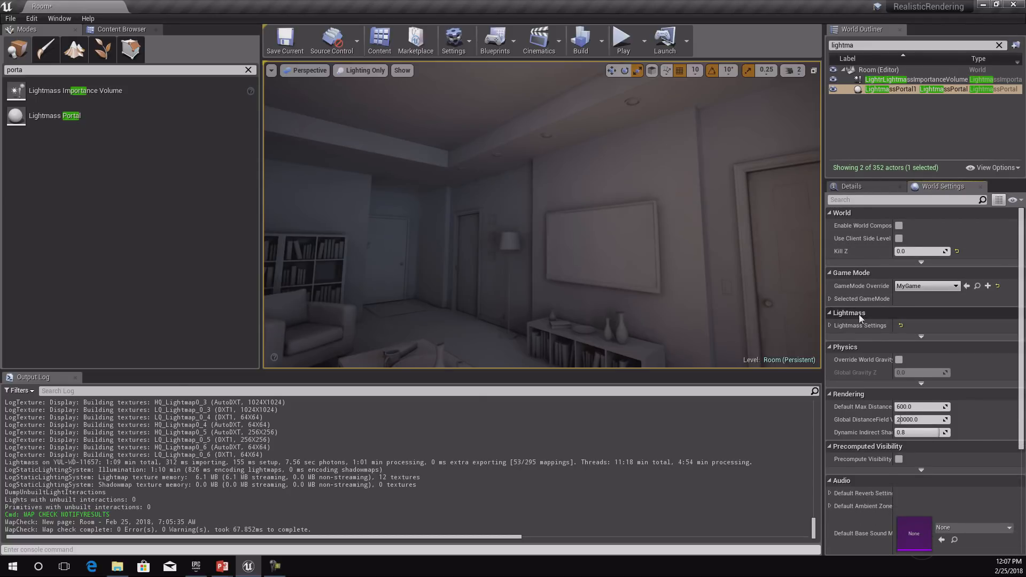
Expand the Lightmass Settings with the World and Game Mode categories collapsed, and widen the name column to read the property names
{"action": "left_click", "coordinate": [830, 325]}
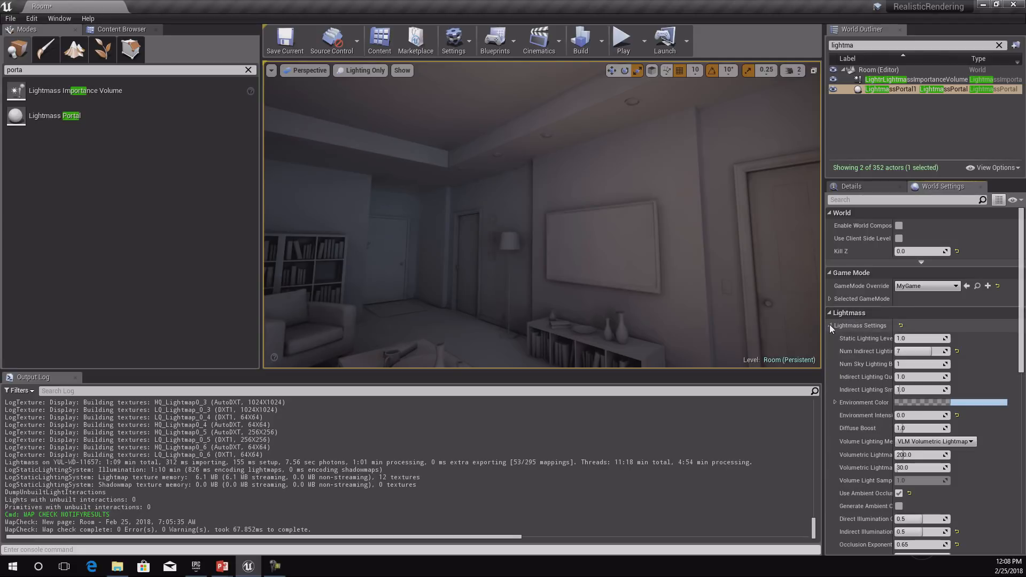
{"action": "left_click", "coordinate": [850, 273]}
{"action": "left_click", "coordinate": [848, 212]}
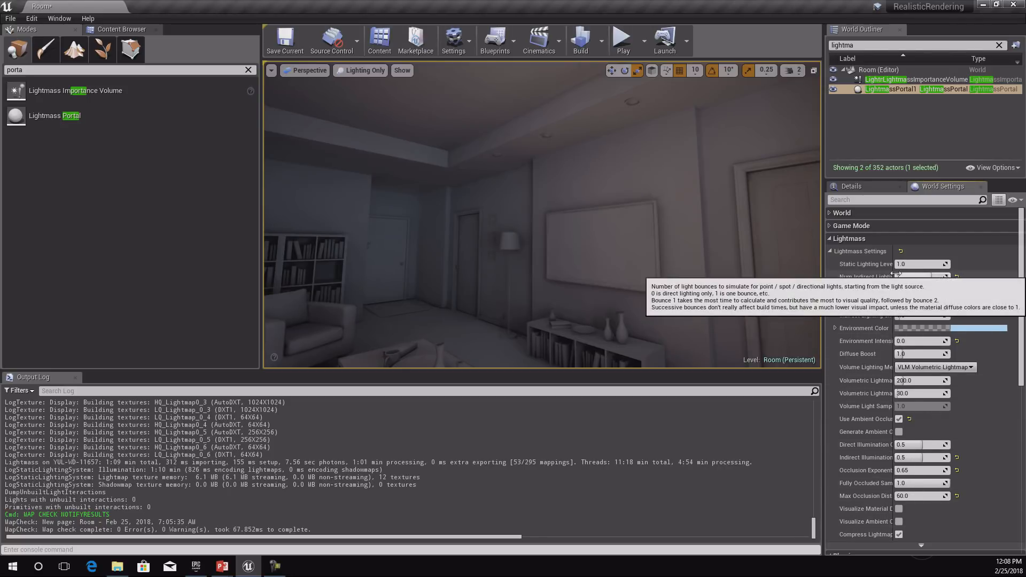
{"action": "left_click_drag", "start_coordinate": [897, 274], "coordinate": [932, 275]}
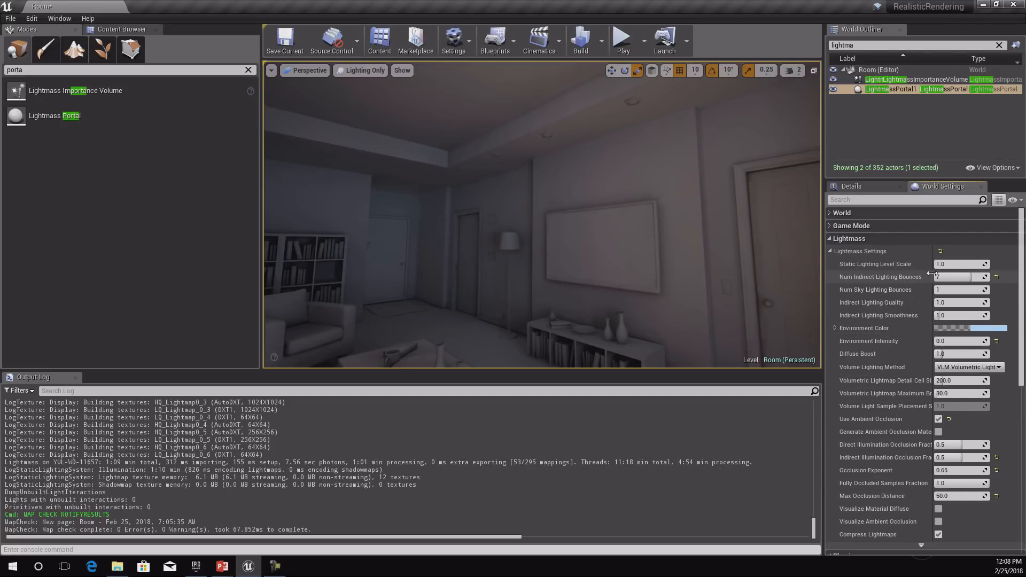
Read the descriptions of Num Indirect Lighting Bounces and Indirect Lighting Quality, and examine the indirect lighting around the room
{"action": "right_click_drag", "start_coordinate": [561, 255], "coordinate": [558, 268]}
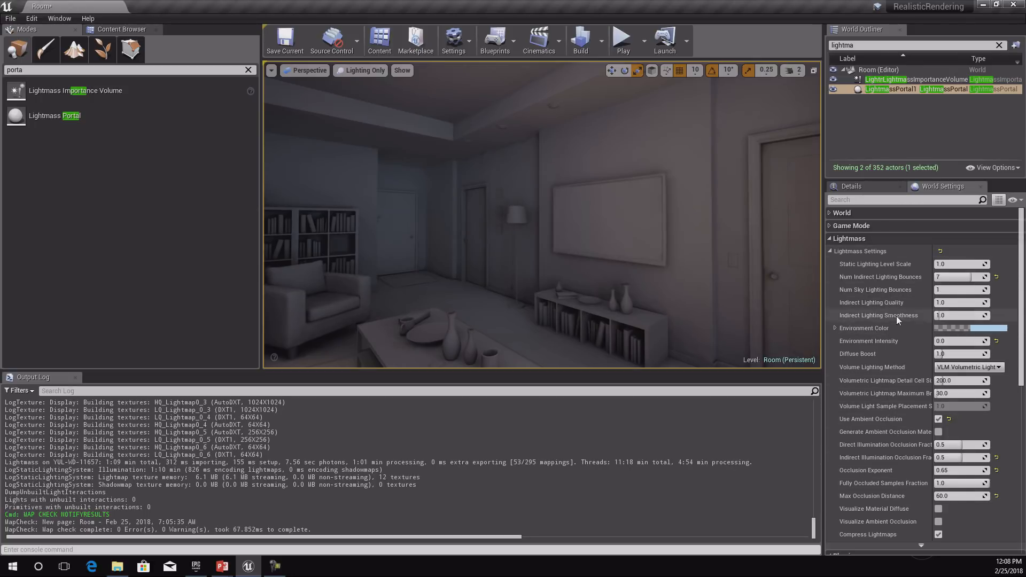
{"action": "mouse_move", "coordinate": [892, 379]}
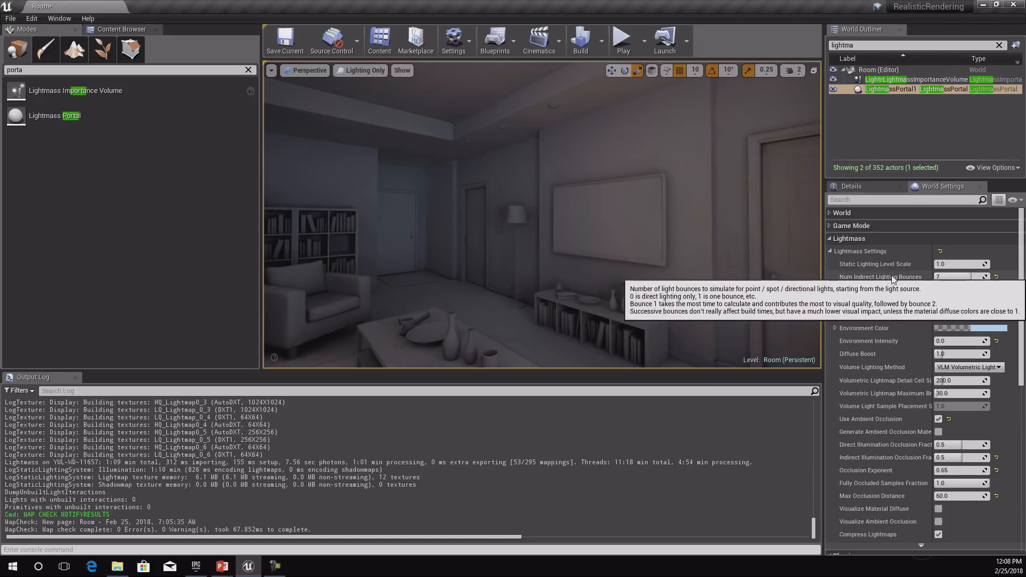
{"action": "mouse_move", "coordinate": [894, 279]}
{"action": "mouse_move", "coordinate": [876, 303]}
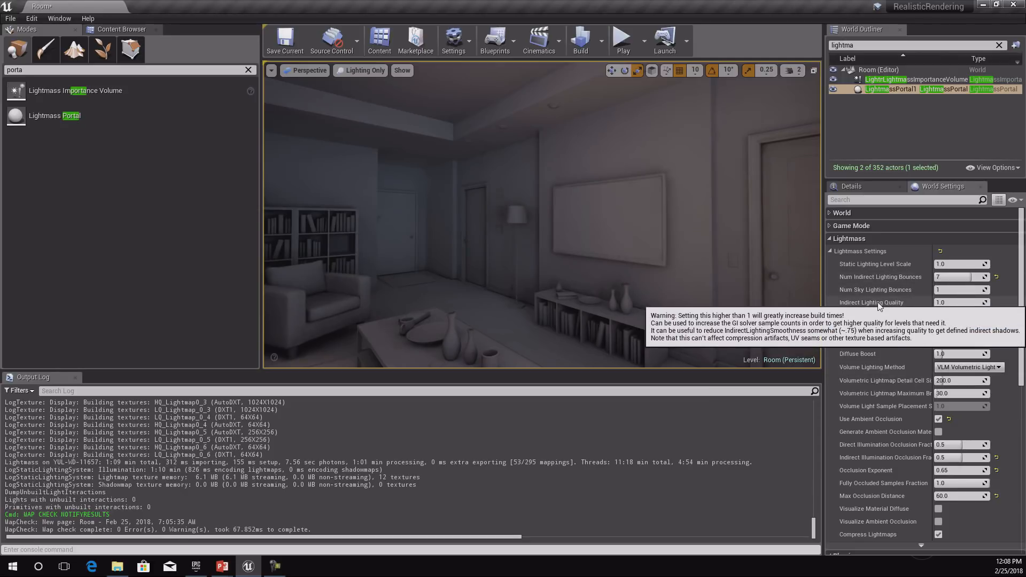
{"action": "right_click_drag", "start_coordinate": [603, 227], "coordinate": [550, 228]}
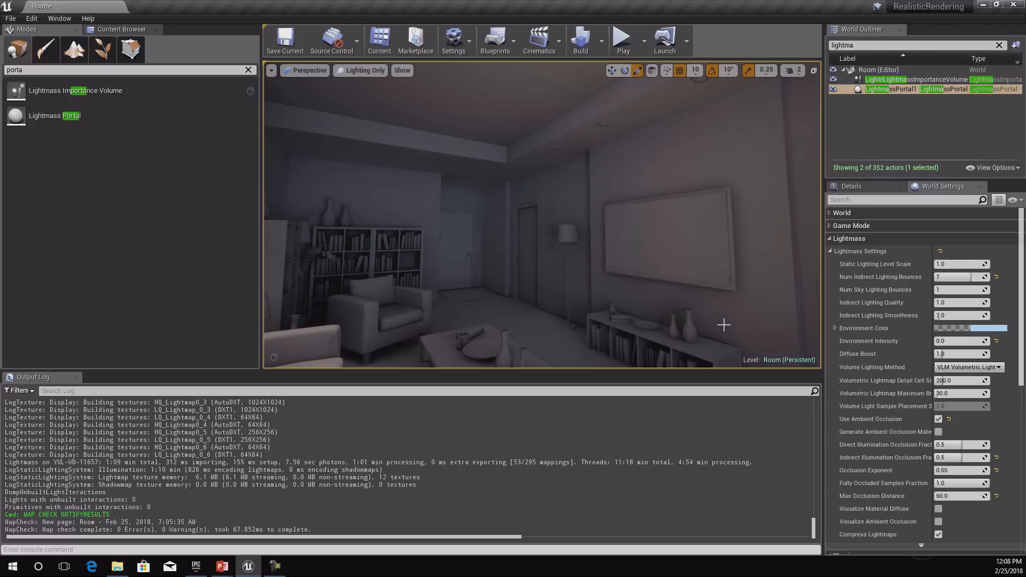
{"action": "mouse_move", "coordinate": [876, 307]}
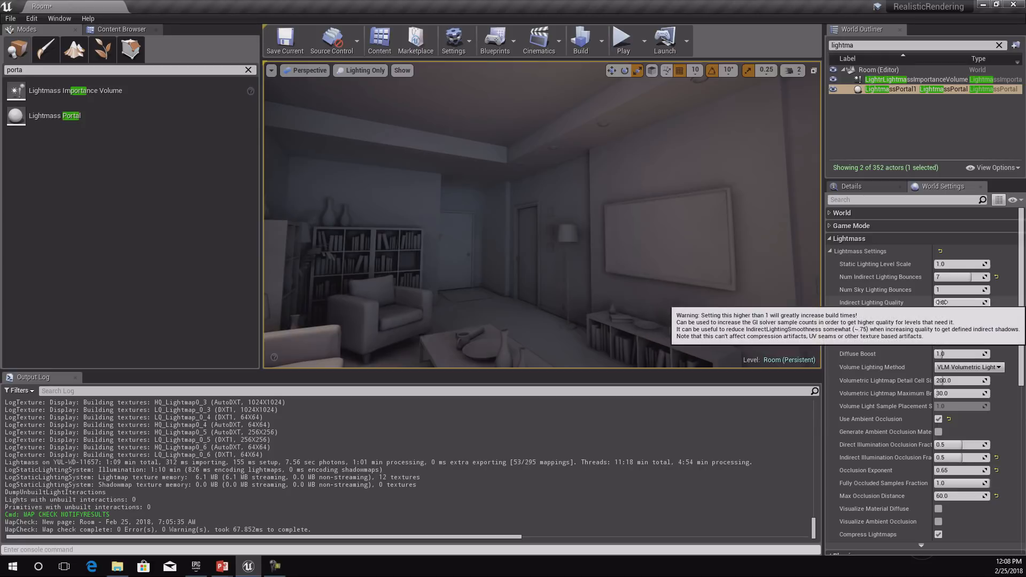
{"action": "mouse_move", "coordinate": [675, 252]}
{"action": "left_mouse_down"}
{"action": "mouse_move", "coordinate": [722, 238]}
{"action": "mouse_move", "coordinate": [691, 250]}
{"action": "mouse_move", "coordinate": [686, 266]}
{"action": "left_mouse_up"}
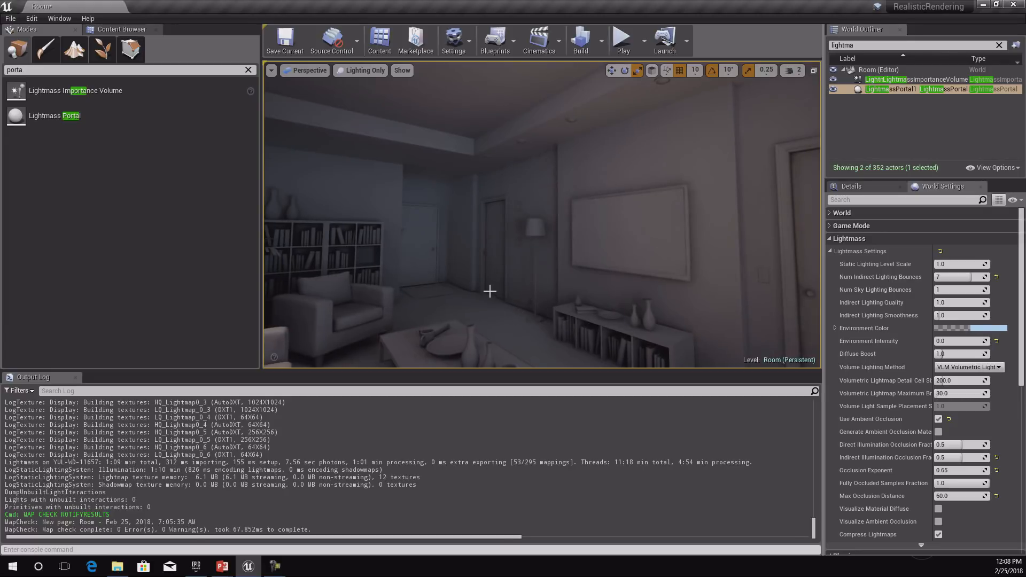
{"action": "left_click_drag", "start_coordinate": [488, 290], "coordinate": [490, 251]}
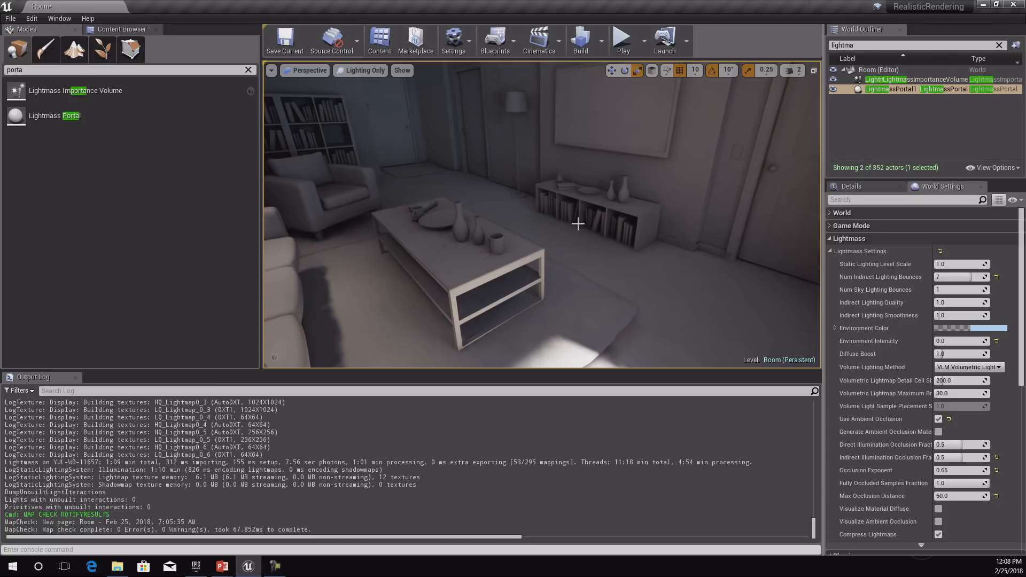
{"action": "right_click_drag", "start_coordinate": [577, 223], "coordinate": [588, 167]}
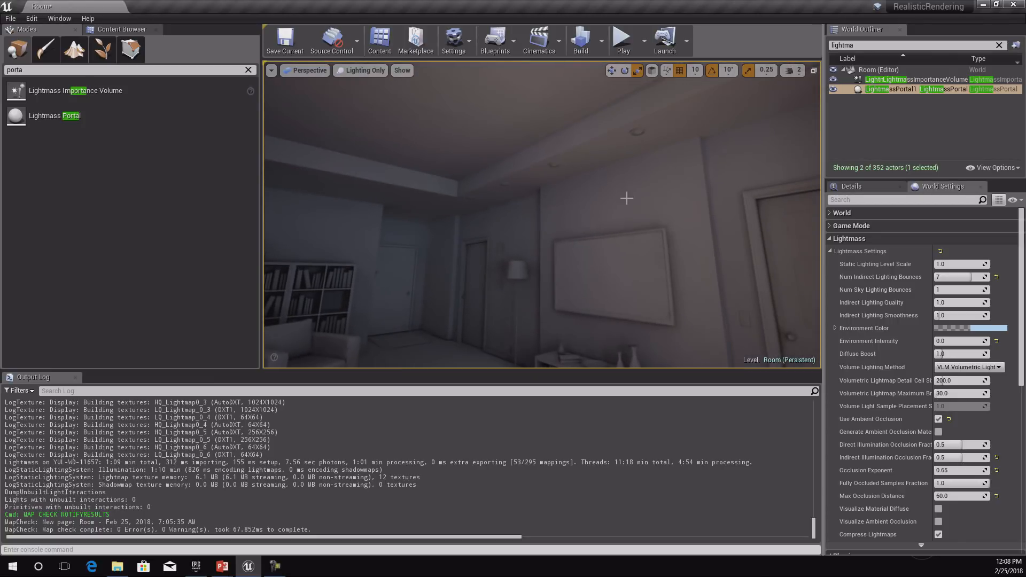
Set the Lightmass Indirect Lighting Quality to 5.0
{"action": "left_click", "coordinate": [951, 301]}
{"action": "right_click_drag", "start_coordinate": [674, 226], "coordinate": [660, 242]}
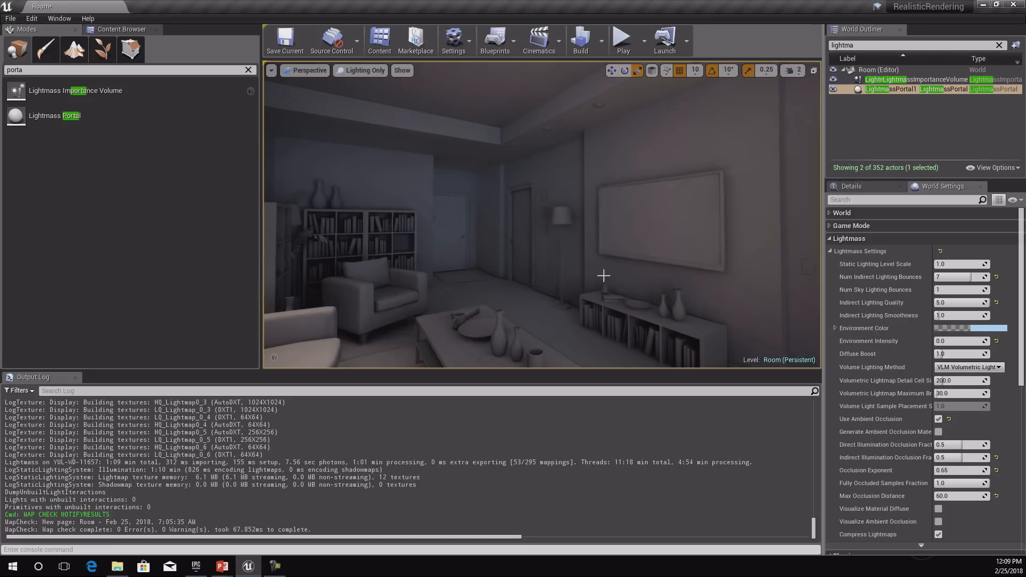
{"action": "mouse_move", "coordinate": [611, 274]}
{"action": "right_mouse_down"}
{"action": "mouse_move", "coordinate": [583, 277]}
{"action": "mouse_move", "coordinate": [610, 258]}
{"action": "right_mouse_up"}
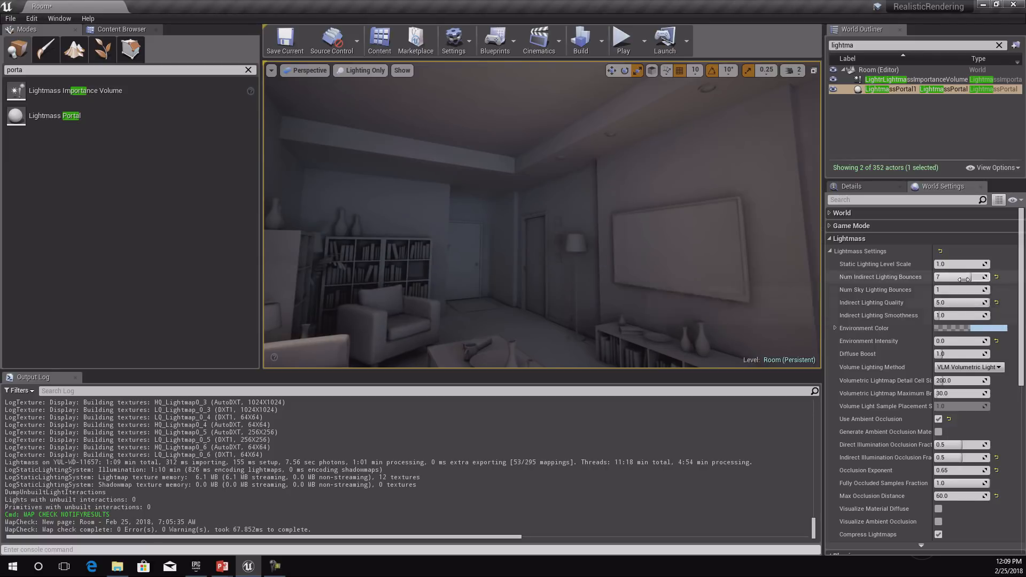
Reset Num Indirect Lighting Bounces to its default and set it back to 7
{"action": "mouse_move", "coordinate": [896, 277]}
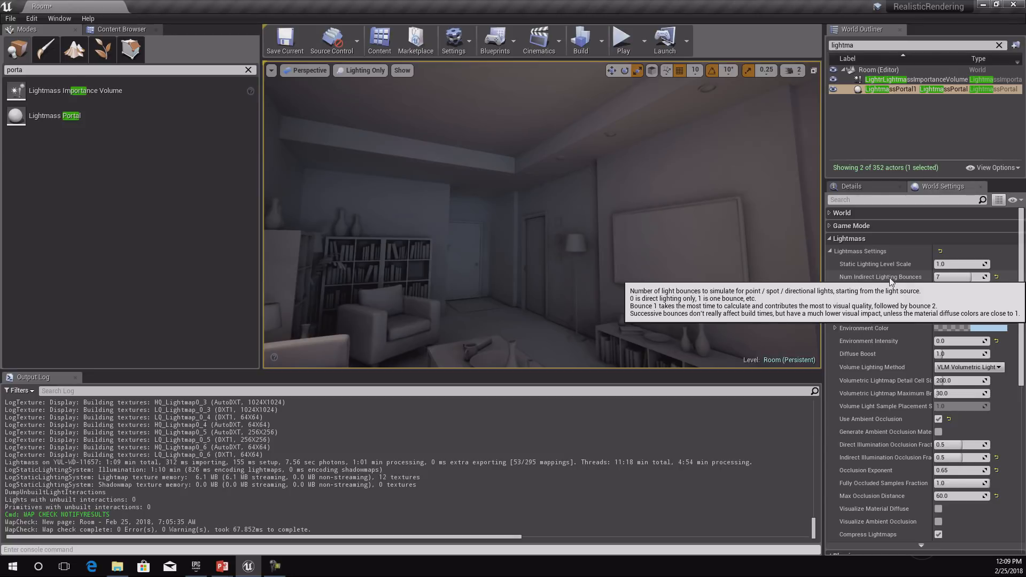
{"action": "left_click", "coordinate": [997, 277]}
{"action": "left_click_drag", "start_coordinate": [949, 277], "coordinate": [978, 276]}
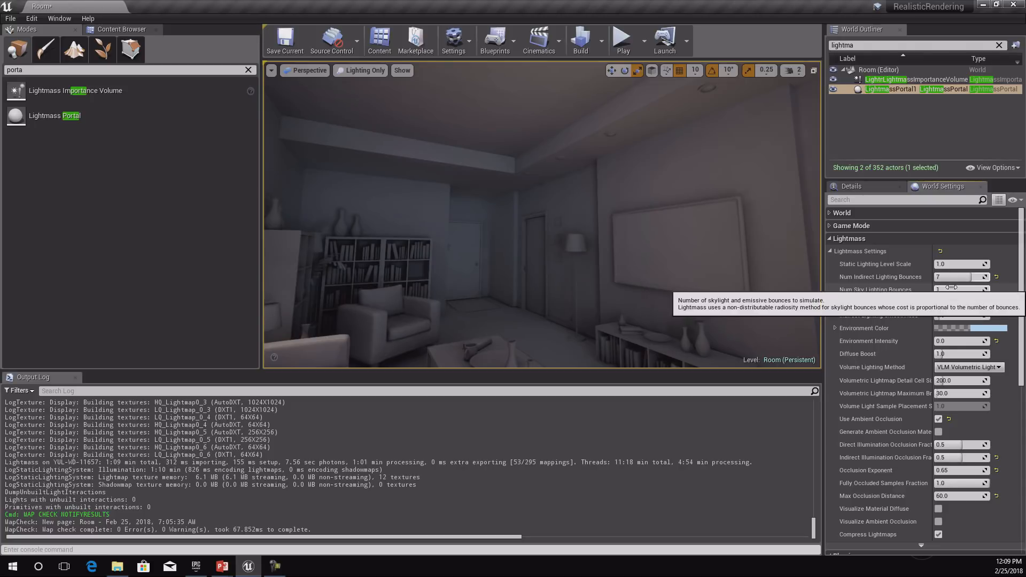
Set the Lightmass Num Sky Lighting Bounces to 3
{"action": "left_click_drag", "start_coordinate": [952, 288], "coordinate": [958, 287]}
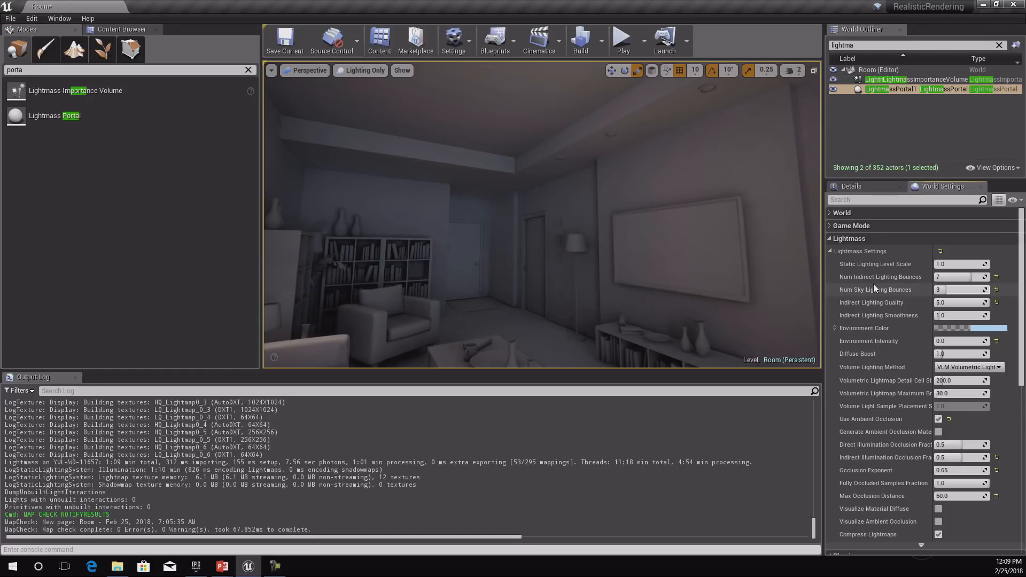
{"action": "mouse_move", "coordinate": [963, 277]}
{"action": "left_mouse_down"}
{"action": "mouse_move", "coordinate": [945, 277]}
{"action": "mouse_move", "coordinate": [965, 277]}
{"action": "left_mouse_up"}
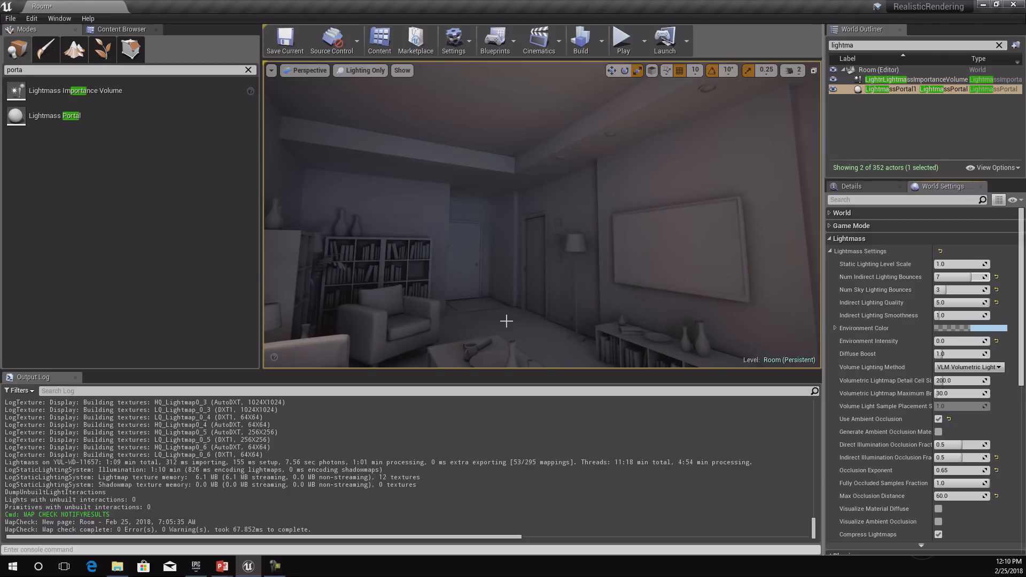
{"action": "right_click_drag", "start_coordinate": [504, 316], "coordinate": [600, 339]}
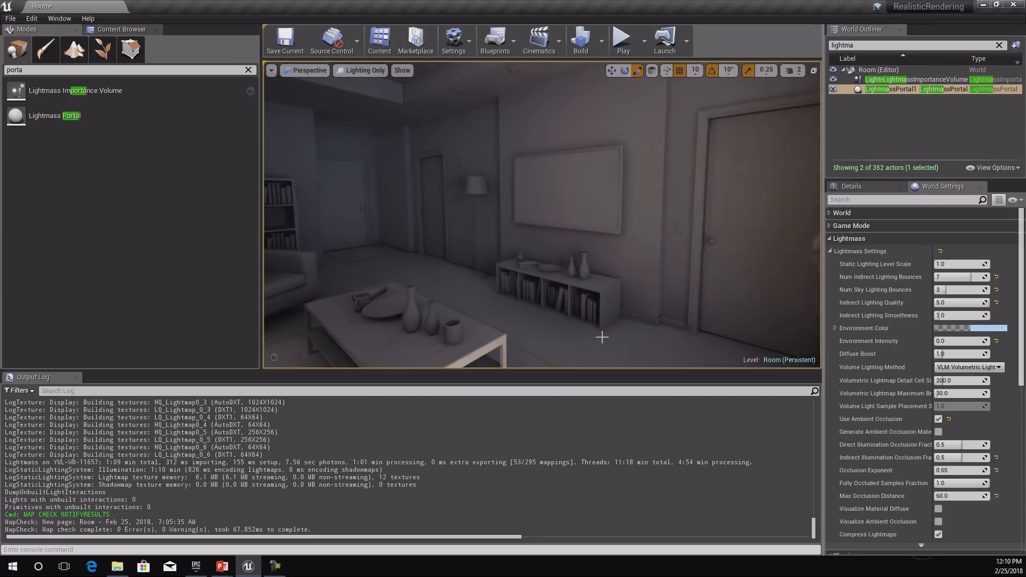
Set the Lightmass Static Lighting Level Scale to 0.5 and Indirect Lighting Quality to 10.0
{"action": "left_click", "coordinate": [959, 265]}
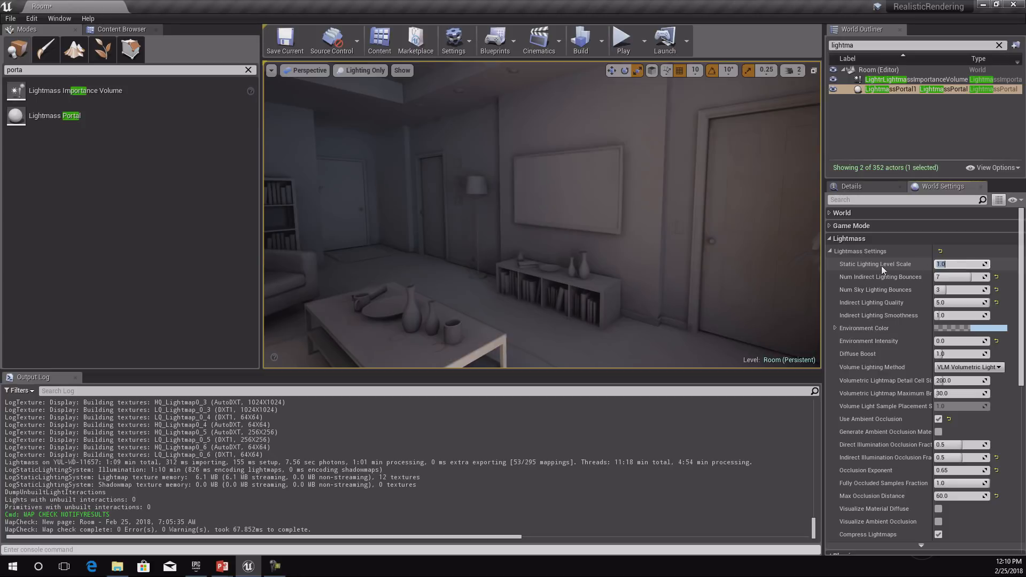
{"action": "right_click_drag", "start_coordinate": [668, 268], "coordinate": [629, 261]}
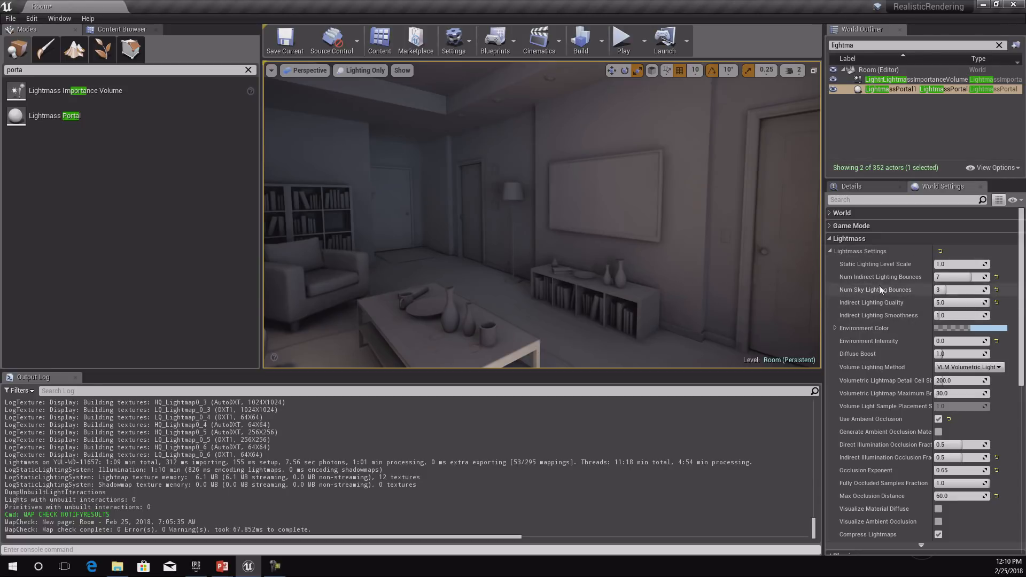
{"action": "left_click", "coordinate": [962, 265]}
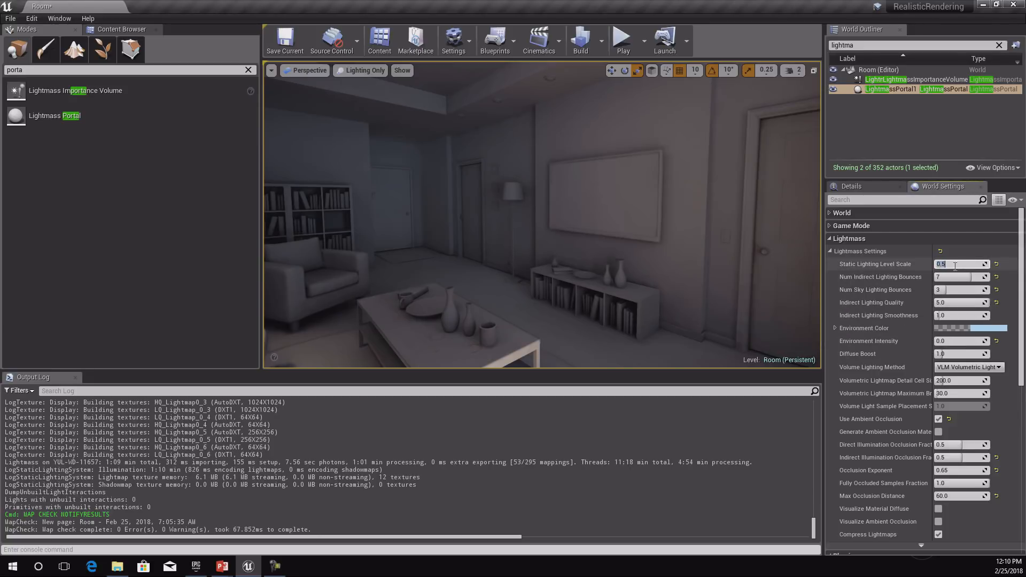
{"action": "left_click", "coordinate": [956, 302]}
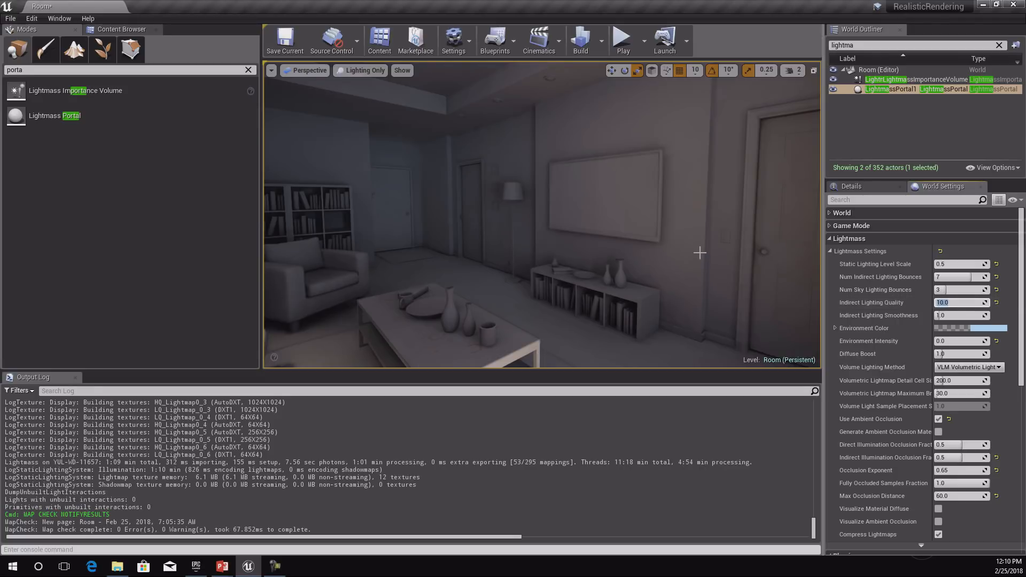
{"action": "left_click_drag", "start_coordinate": [700, 253], "coordinate": [655, 283]}
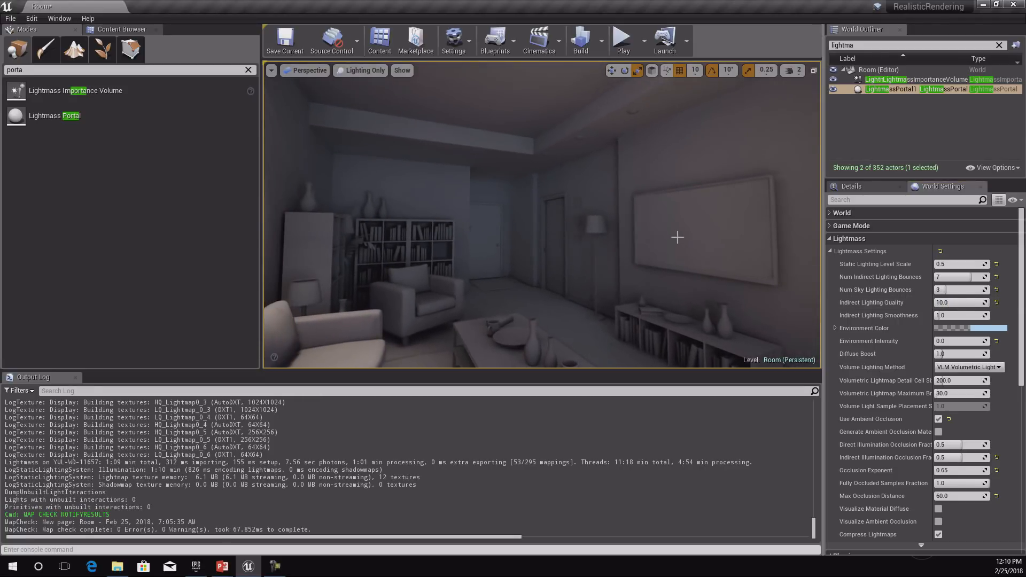
{"action": "left_click_drag", "start_coordinate": [677, 237], "coordinate": [700, 222]}
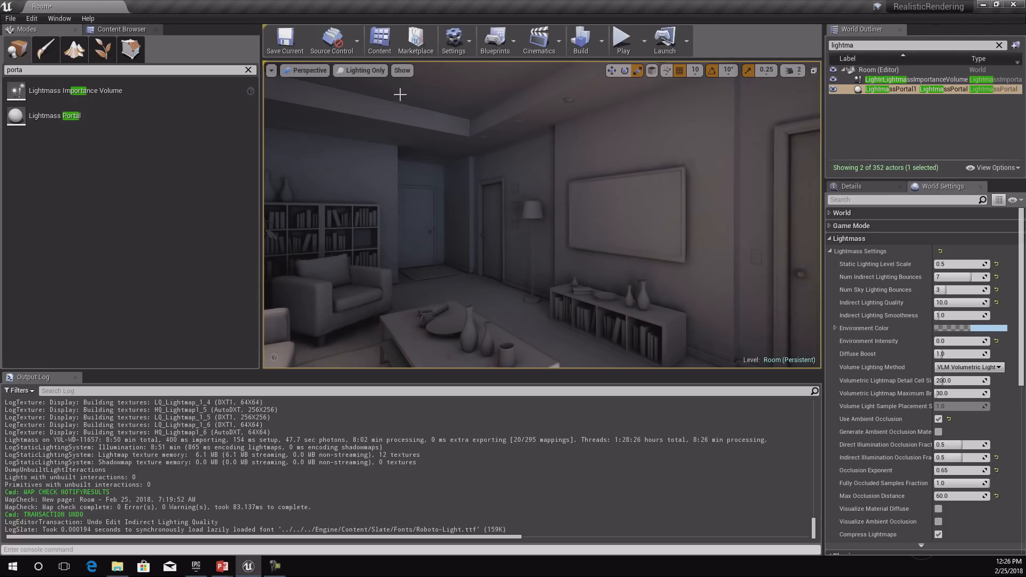
Switch the viewport to the Lit view mode and set its exposure to Fixed at Log +4 = Brightness 16x
{"action": "left_click", "coordinate": [370, 71]}
{"action": "left_click", "coordinate": [373, 94]}
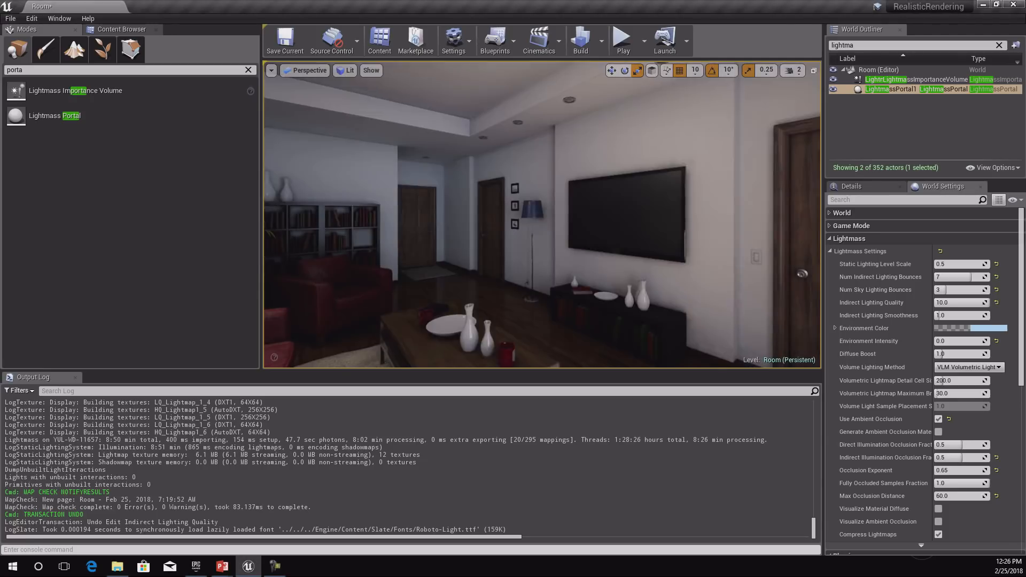
{"action": "right_click_drag", "start_coordinate": [497, 208], "coordinate": [507, 215]}
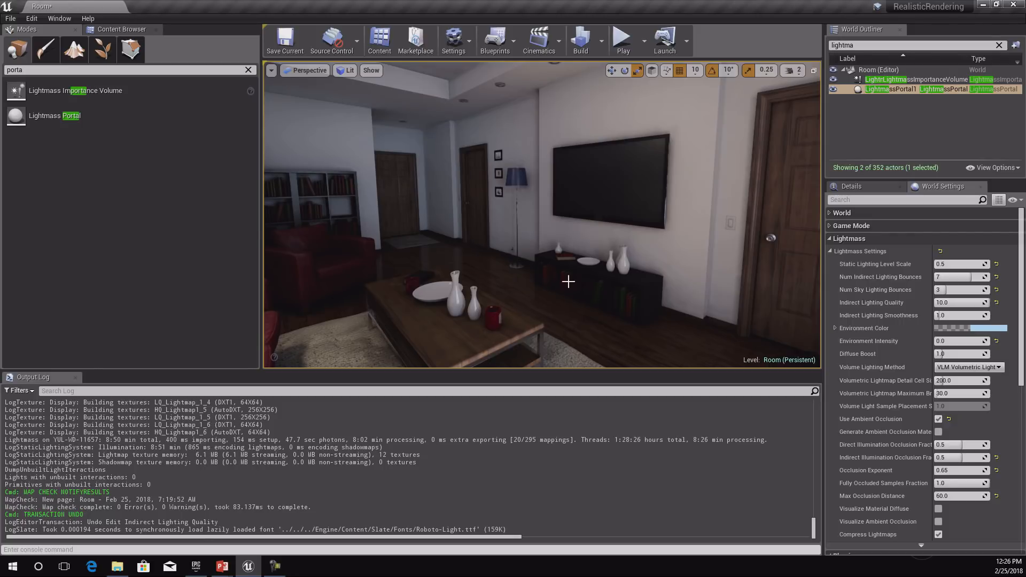
{"action": "right_click_drag", "start_coordinate": [568, 282], "coordinate": [550, 265]}
{"action": "left_click", "coordinate": [342, 70]}
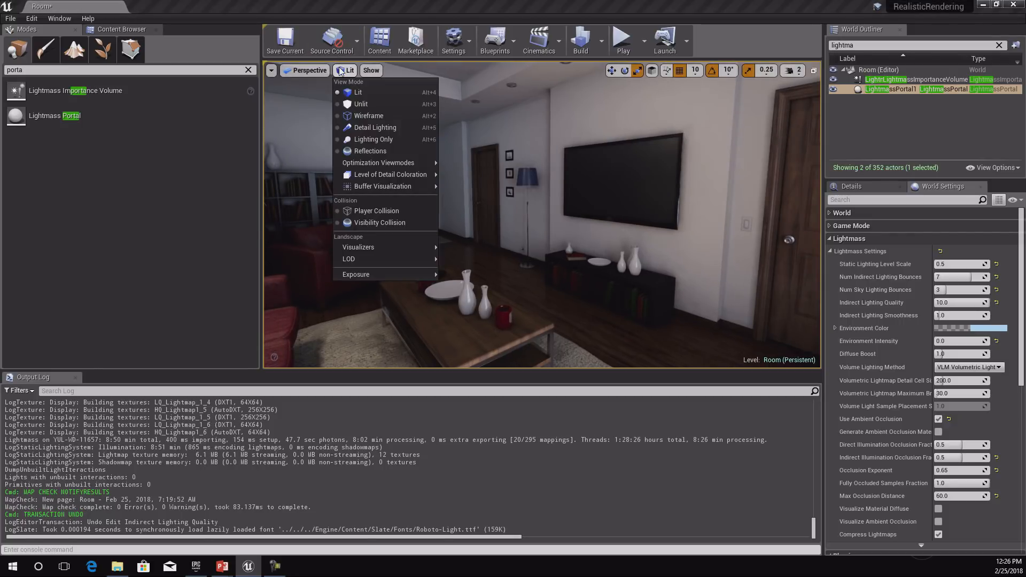
{"action": "mouse_move", "coordinate": [386, 278]}
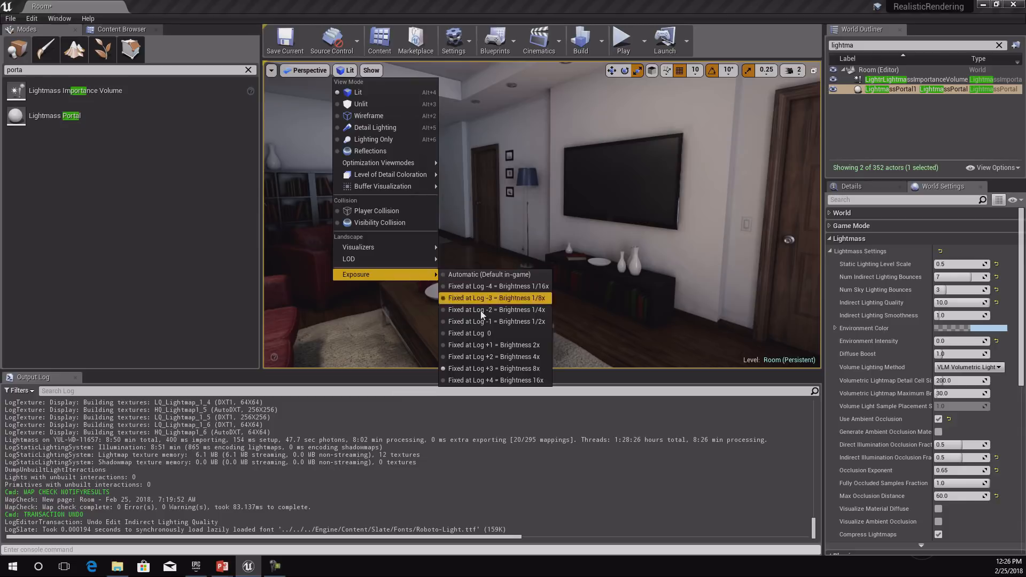
{"action": "left_click", "coordinate": [486, 380]}
{"action": "right_click_drag", "start_coordinate": [572, 319], "coordinate": [558, 319]}
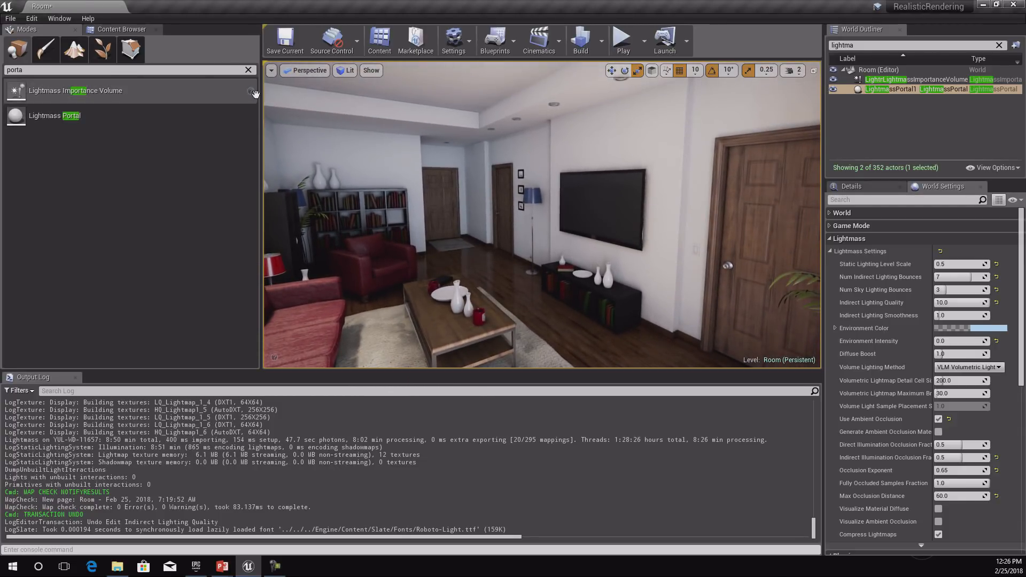
Clear the class search and place a Plane actor near the TV wall, rotated upright with a Y rotation of -90°
{"action": "left_click", "coordinate": [248, 69]}
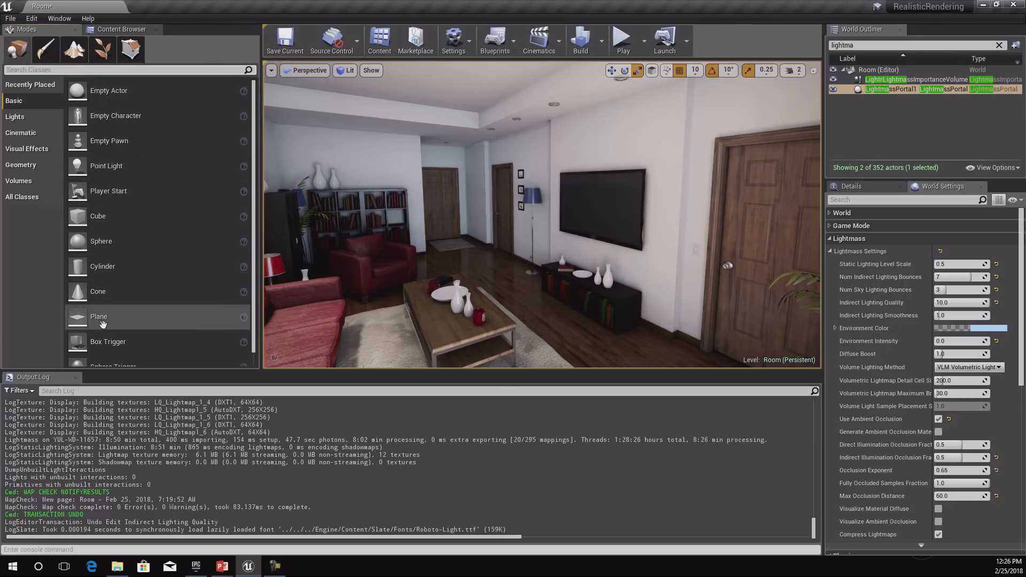
{"action": "left_click_drag", "start_coordinate": [103, 325], "coordinate": [593, 114]}
{"action": "key", "text": "w"}
{"action": "key", "text": "e"}
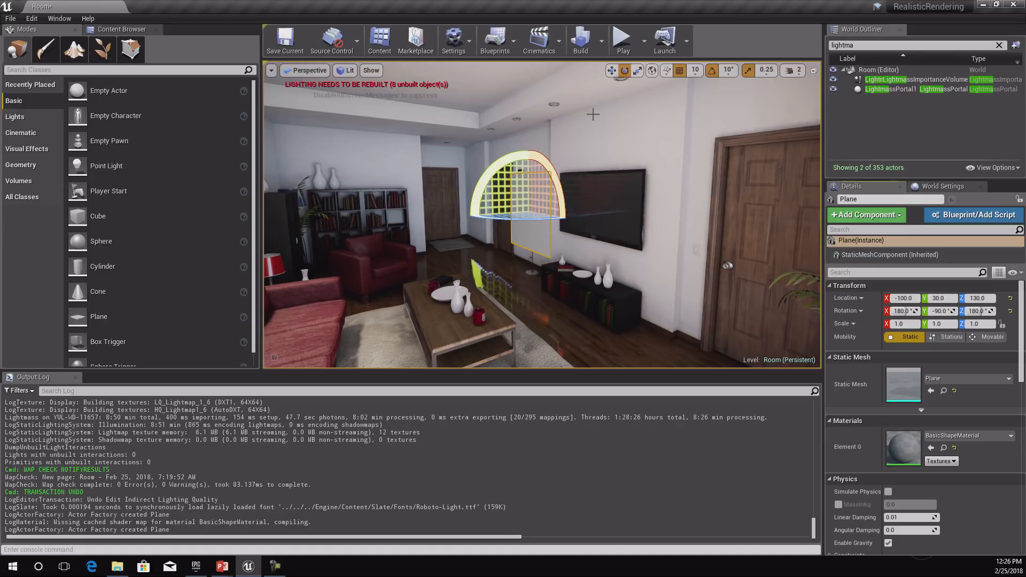
Move the plane in front of the wall TV, to X -180 and Y -10
{"action": "right_click_drag", "start_coordinate": [593, 114], "coordinate": [609, 137]}
{"action": "key", "text": "w"}
{"action": "key", "text": "w"}
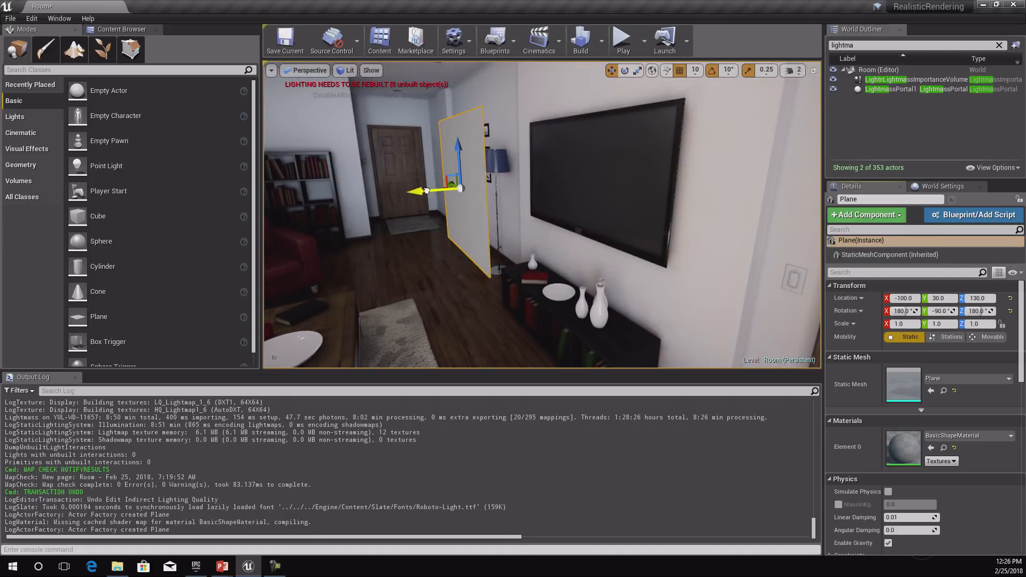
{"action": "left_click_drag", "start_coordinate": [427, 191], "coordinate": [524, 184]}
{"action": "key", "text": "f"}
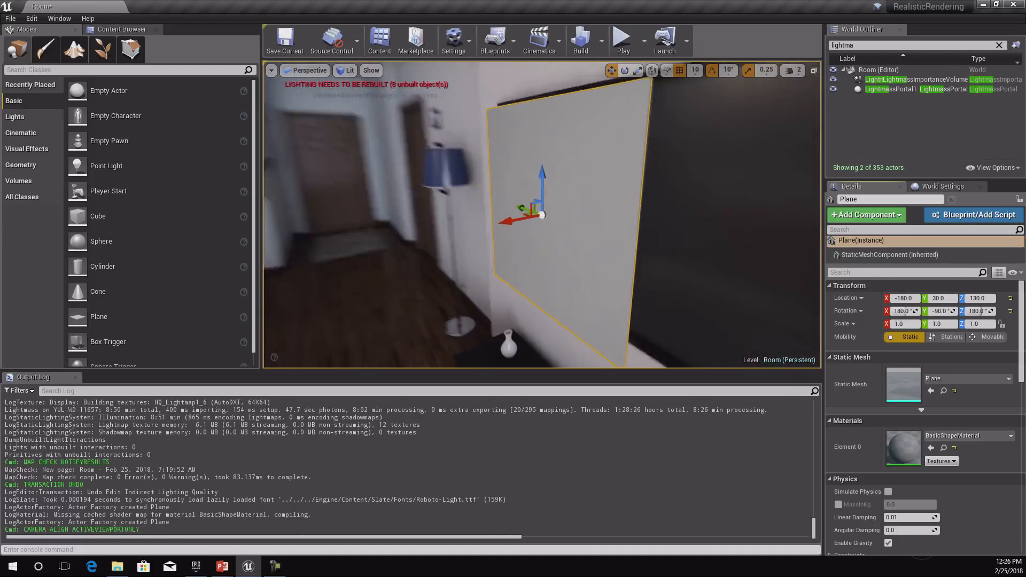
{"action": "left_click_drag", "start_coordinate": [500, 213], "coordinate": [563, 216]}
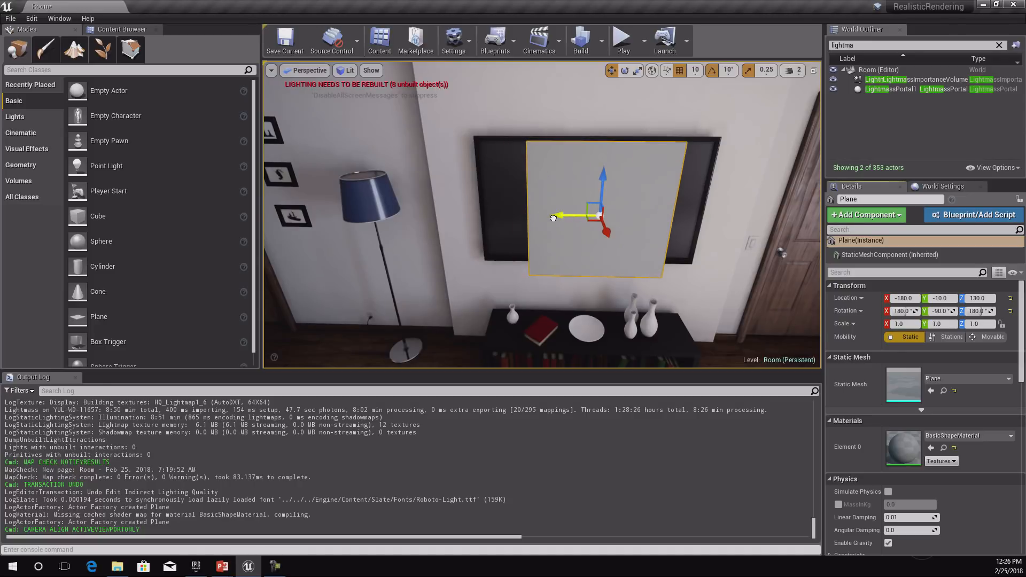
Set the position grid snap to 1 and fine-tune the plane's location to X -183, Y -4, Z 138
{"action": "left_click", "coordinate": [696, 73]}
{"action": "left_click", "coordinate": [704, 82]}
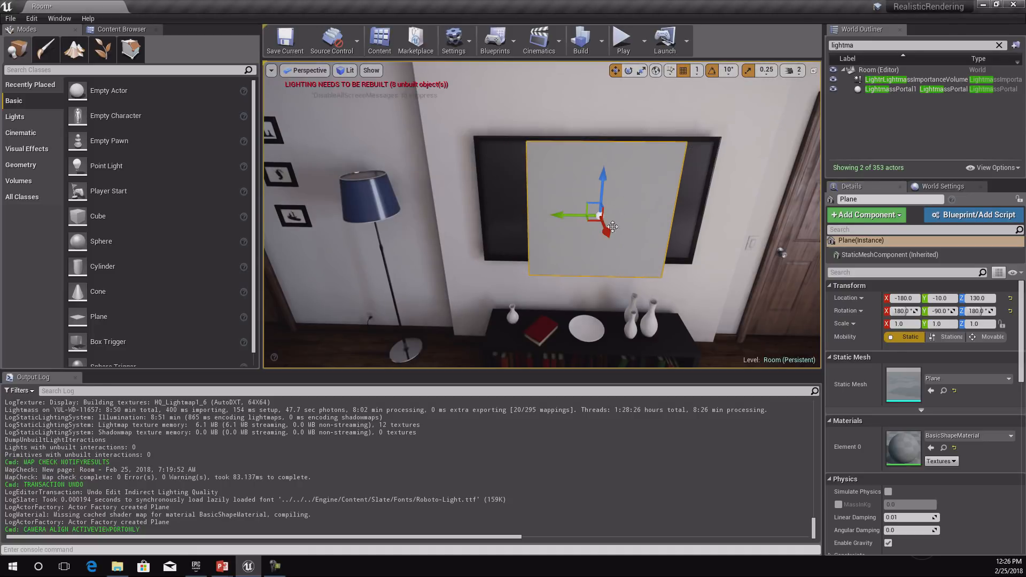
{"action": "left_click_drag", "start_coordinate": [613, 226], "coordinate": [610, 228]}
{"action": "left_click_drag", "start_coordinate": [602, 186], "coordinate": [602, 174]}
Turn off scale snapping and scale the plane to about 0.86 in X and 1.52 in Y so it fits the TV screen
{"action": "key", "text": "r"}
{"action": "mouse_move", "coordinate": [559, 204]}
{"action": "left_mouse_down"}
{"action": "mouse_move", "coordinate": [554, 179]}
{"action": "mouse_move", "coordinate": [573, 203]}
{"action": "mouse_move", "coordinate": [559, 205]}
{"action": "left_mouse_up"}
{"action": "left_click", "coordinate": [749, 71]}
{"action": "key", "text": "w"}
{"action": "key", "text": "r"}
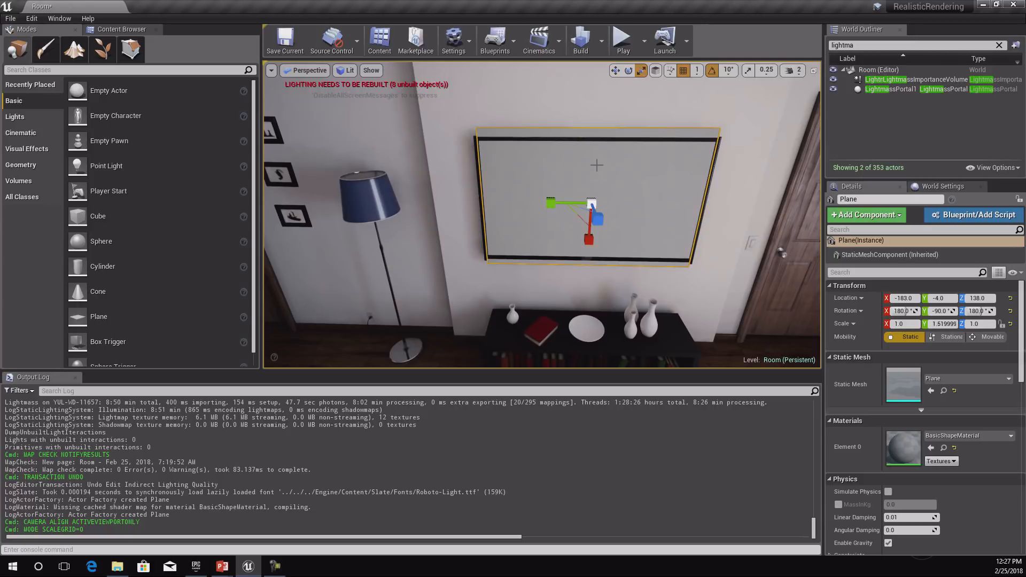
{"action": "left_click_drag", "start_coordinate": [589, 239], "coordinate": [592, 206]}
{"action": "key", "text": "w"}
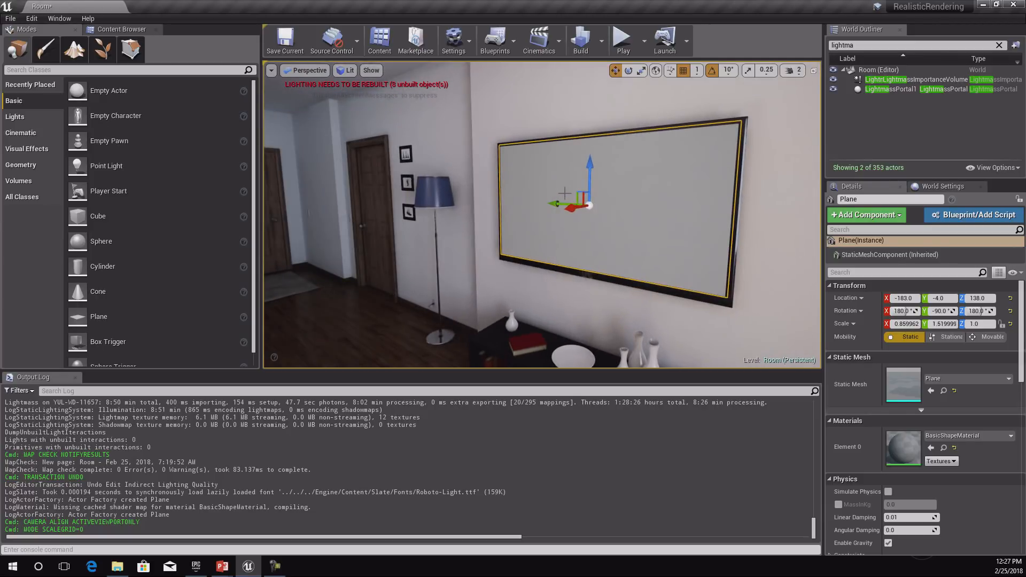
Create a new material named tv_mat in the Content folder and open it for editing
{"action": "left_click", "coordinate": [121, 29]}
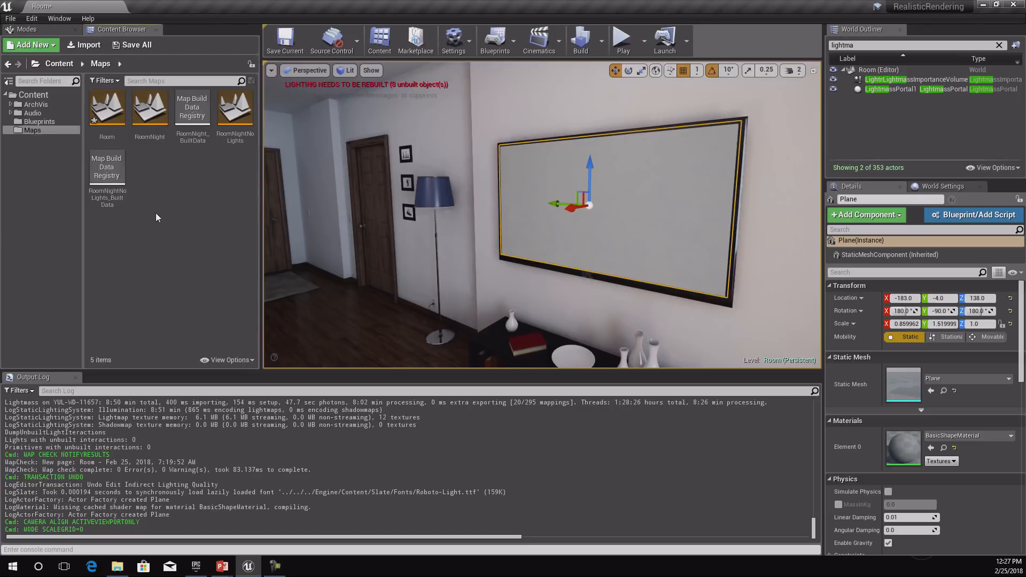
{"action": "left_click", "coordinate": [75, 94]}
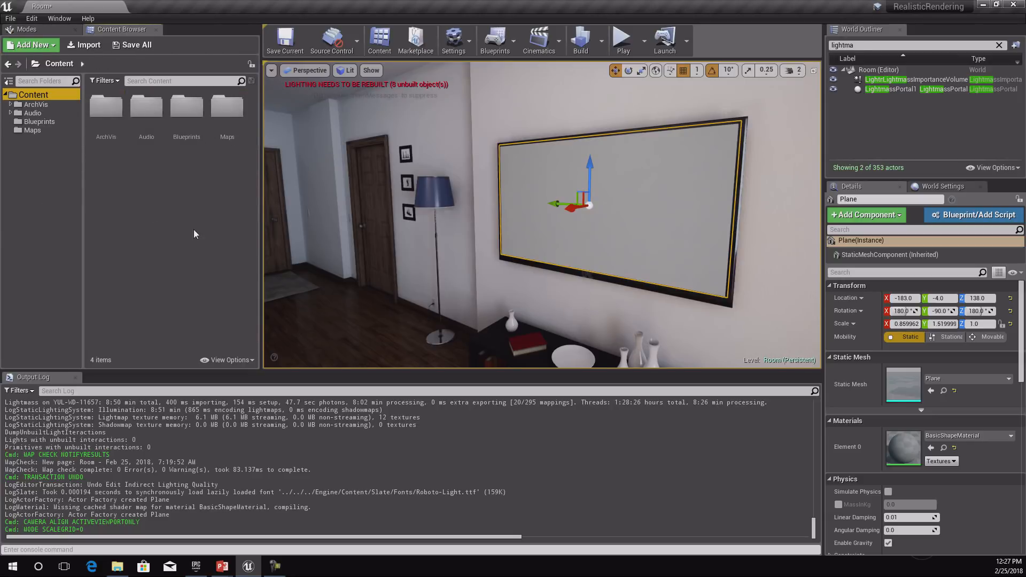
{"action": "right_click", "coordinate": [182, 204]}
{"action": "left_click", "coordinate": [226, 341]}
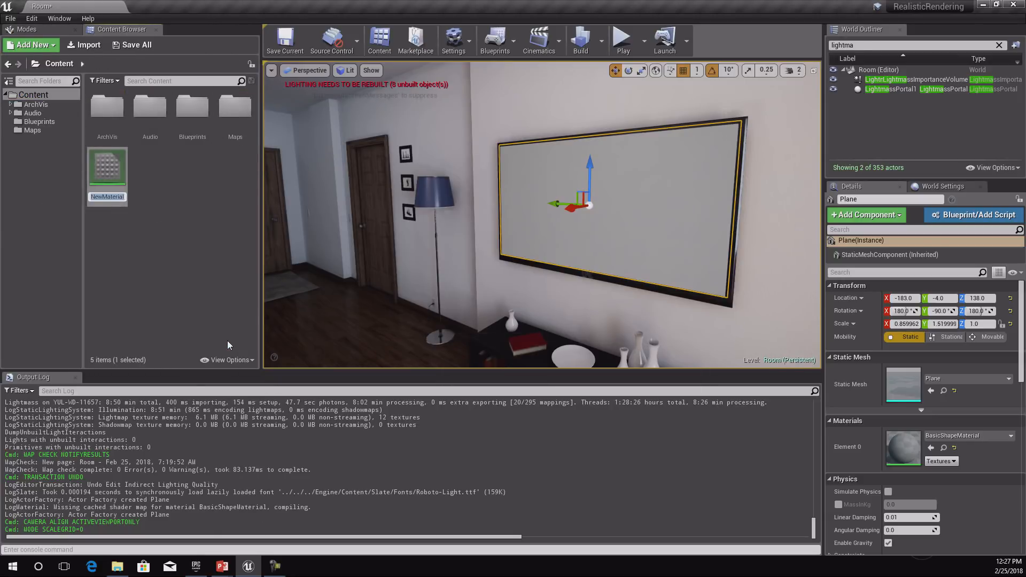
{"action": "type", "text": "tv_mat"}
{"action": "key", "text": "Return"}
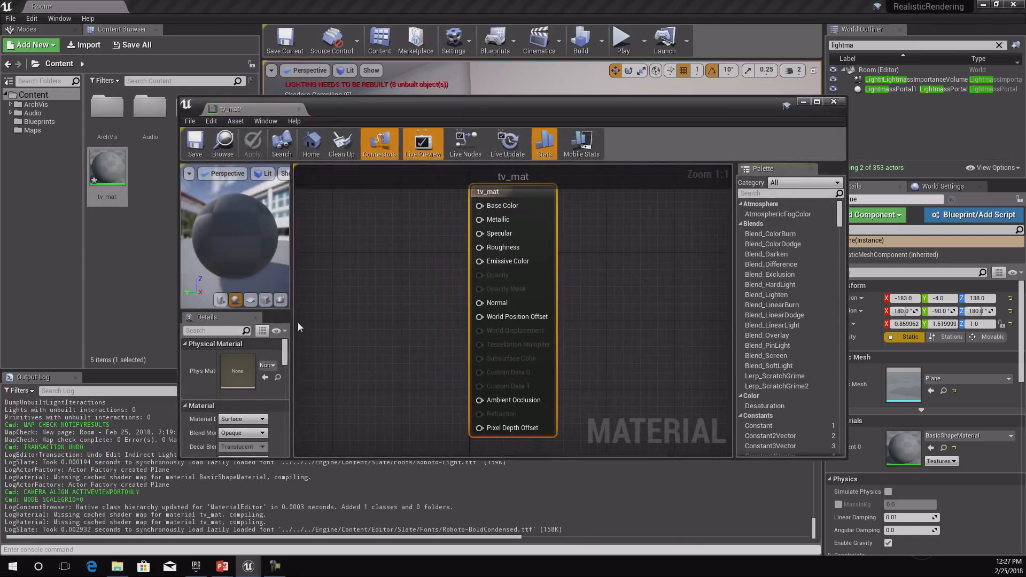
Add a Texture Sample node to tv_mat, connect its colour output to Emissive Color, and place it beside the material node
{"action": "right_click_drag", "start_coordinate": [419, 329], "coordinate": [422, 329]}
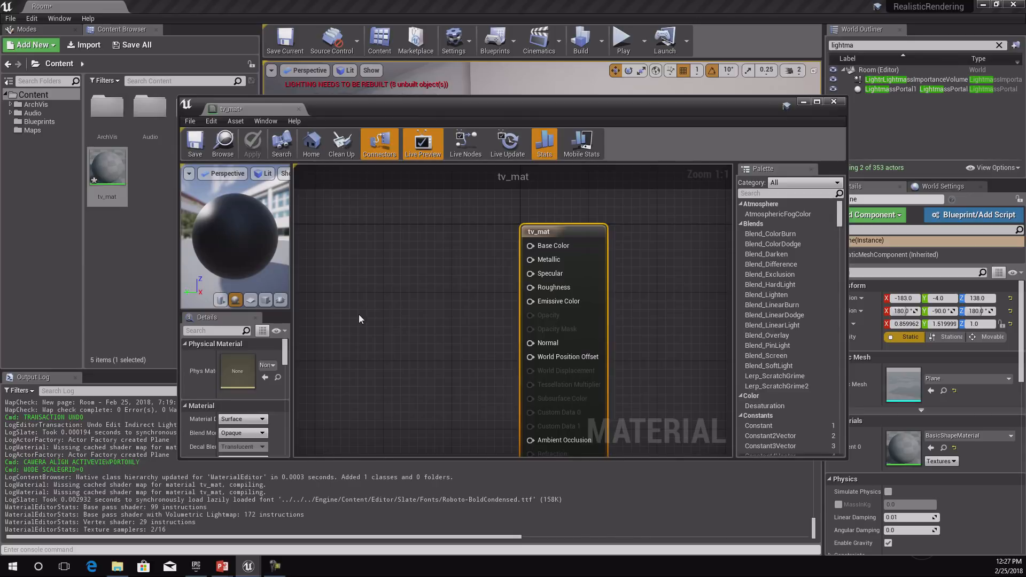
{"action": "left_click", "coordinate": [338, 301]}
{"action": "right_click", "coordinate": [358, 335]}
{"action": "type", "text": "text"}
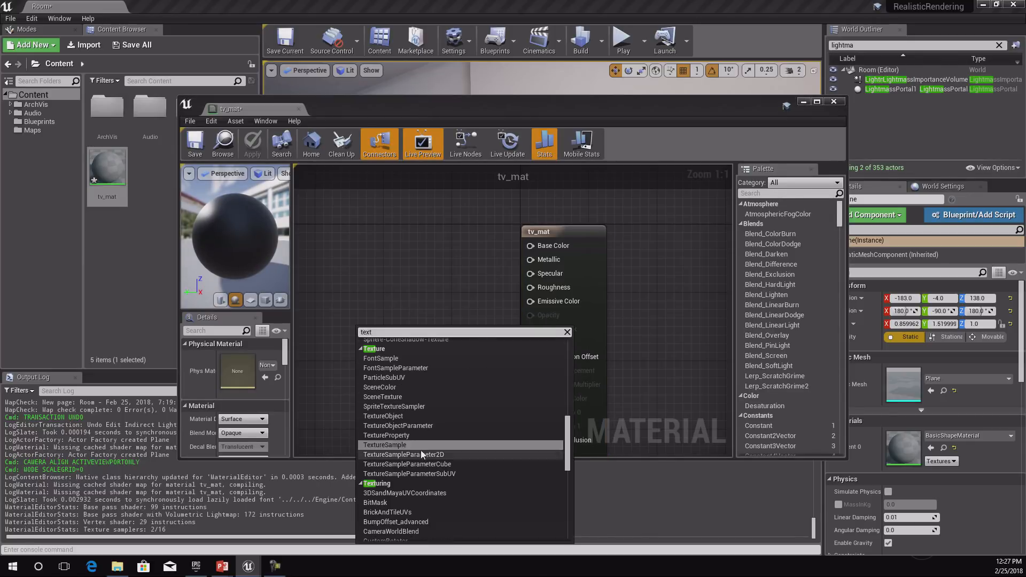
{"action": "left_click", "coordinate": [385, 444]}
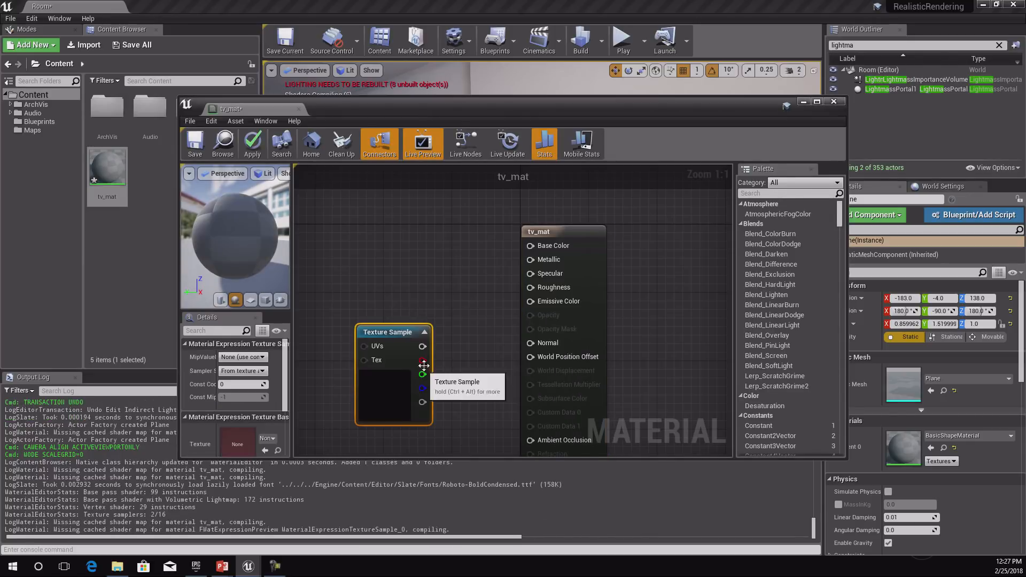
{"action": "left_click_drag", "start_coordinate": [423, 346], "coordinate": [540, 305]}
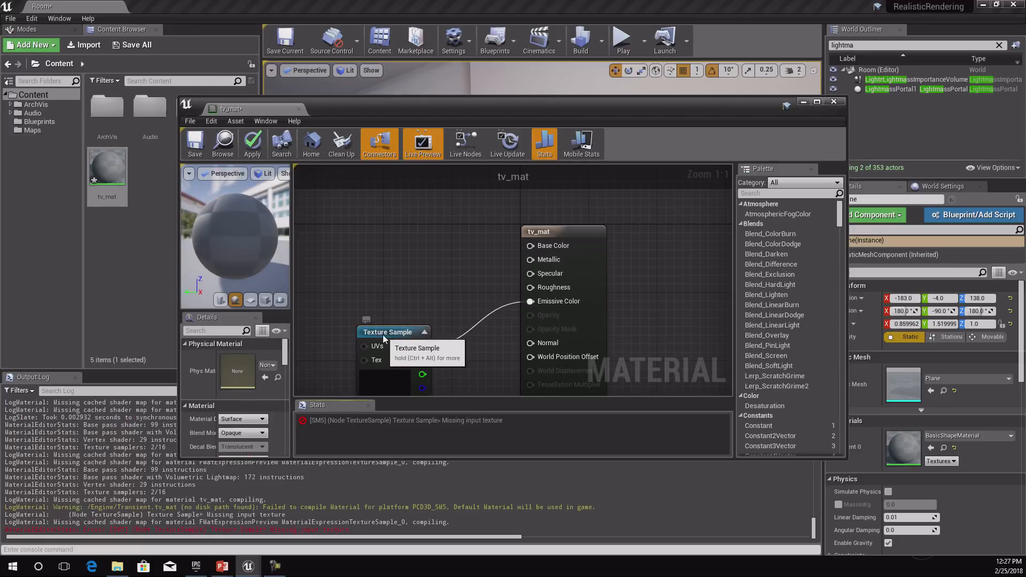
{"action": "left_click_drag", "start_coordinate": [387, 332], "coordinate": [424, 266]}
Set the tv_mat material's Shading Model to Unlit
{"action": "left_click", "coordinate": [333, 344]}
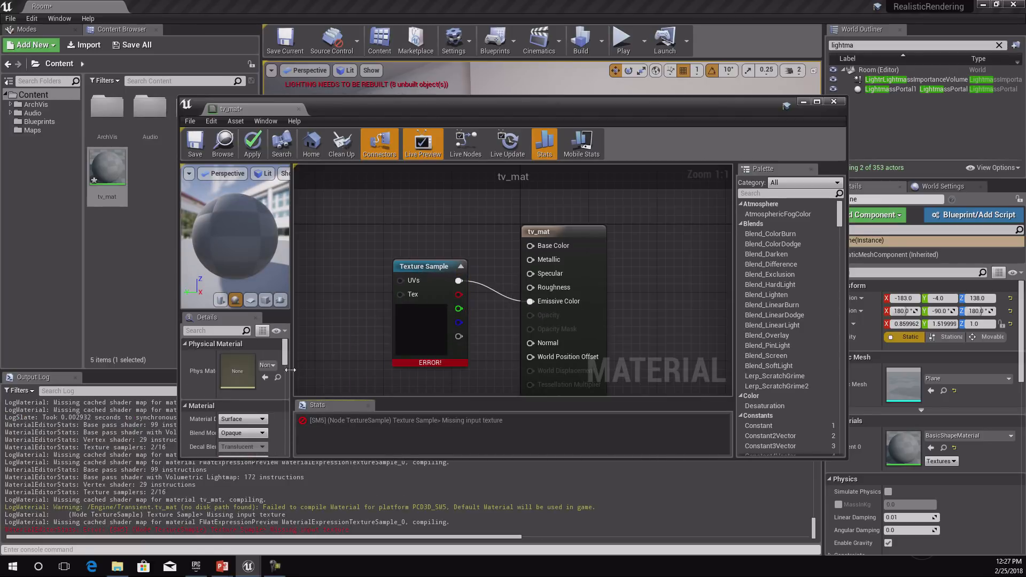
{"action": "scroll", "coordinate": [284, 368], "scroll_direction": "down", "scroll_amount": 3}
{"action": "scroll", "coordinate": [284, 367], "scroll_direction": "up", "scroll_amount": 1}
{"action": "left_click", "coordinate": [243, 365]}
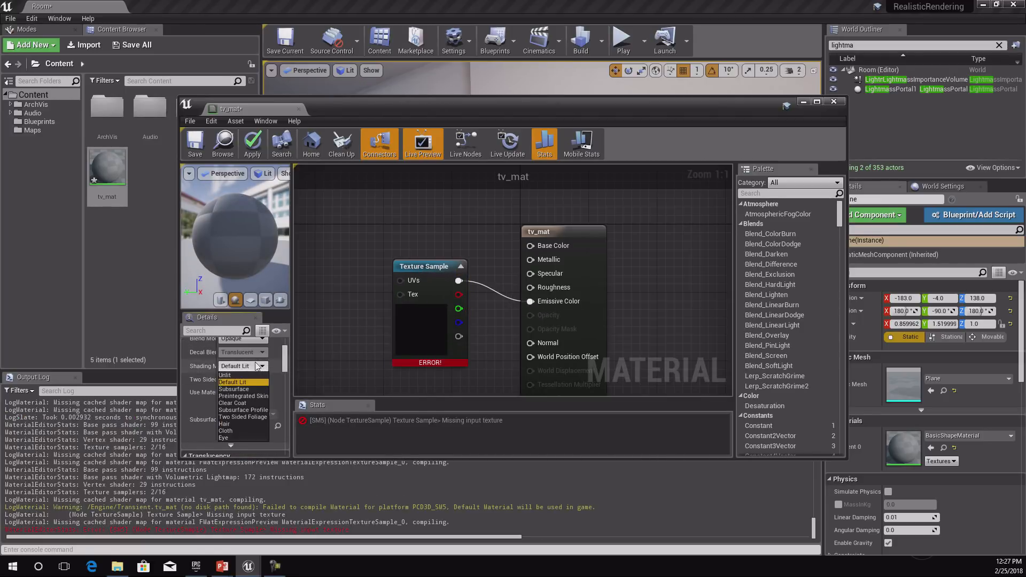
{"action": "left_click", "coordinate": [241, 374]}
{"action": "right_click_drag", "start_coordinate": [321, 323], "coordinate": [323, 337]}
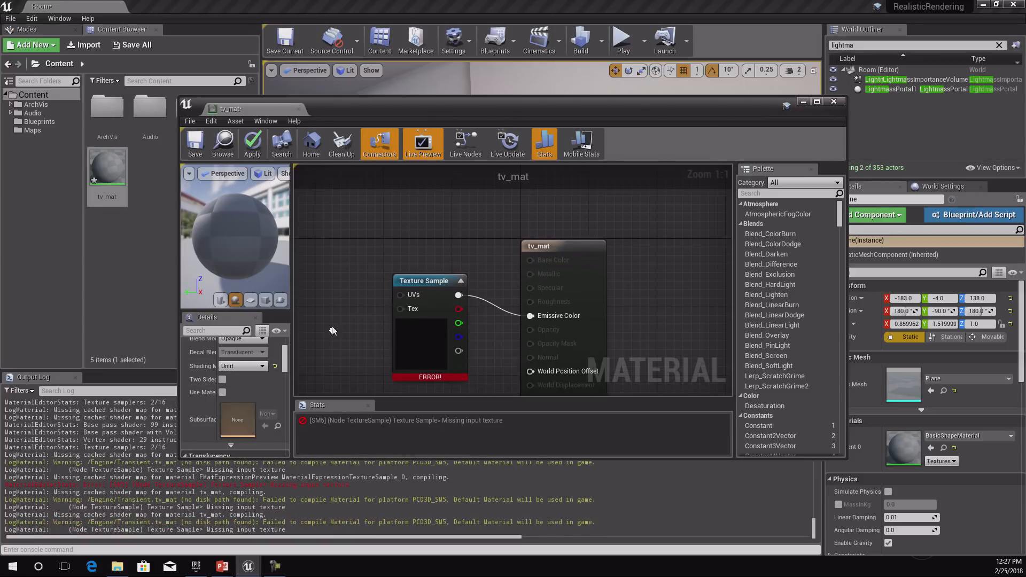
{"action": "left_click", "coordinate": [403, 328]}
{"action": "left_click", "coordinate": [269, 370]}
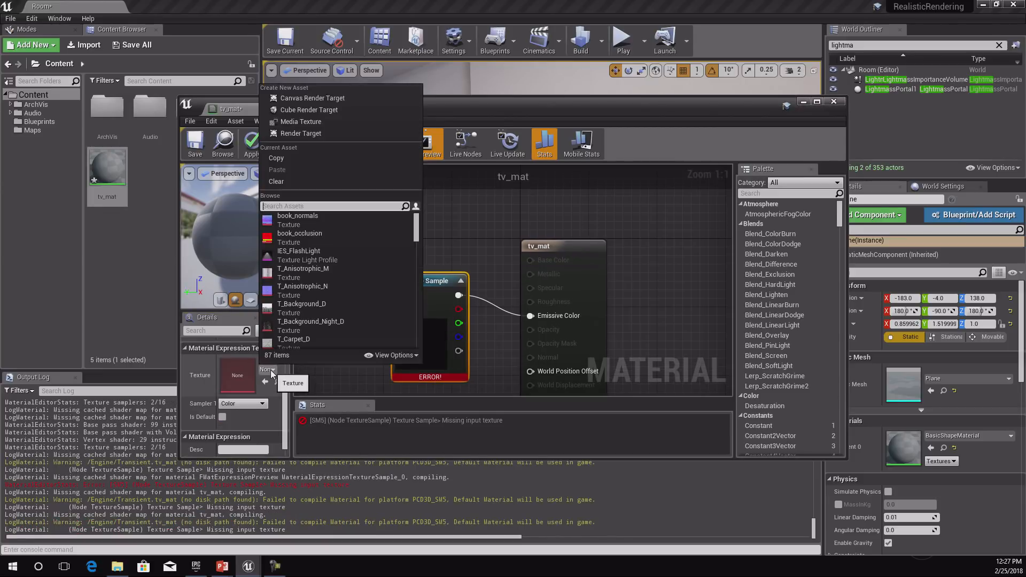
{"action": "left_click", "coordinate": [336, 372]}
Import the Fortnite_01 image from the Desktop into the Content folder
{"action": "right_click", "coordinate": [141, 249]}
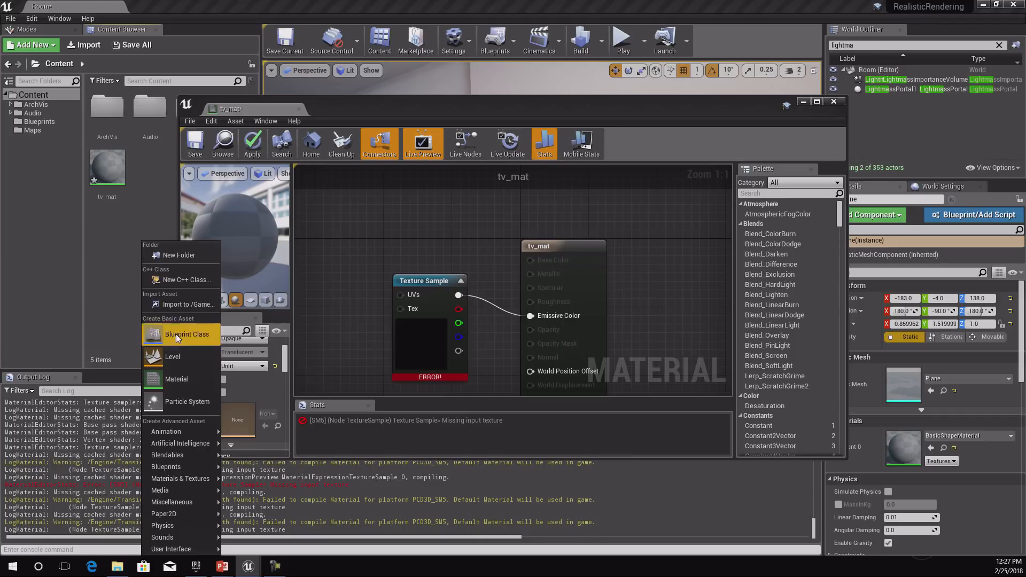
{"action": "left_click", "coordinate": [81, 46]}
{"action": "left_click", "coordinate": [353, 238]}
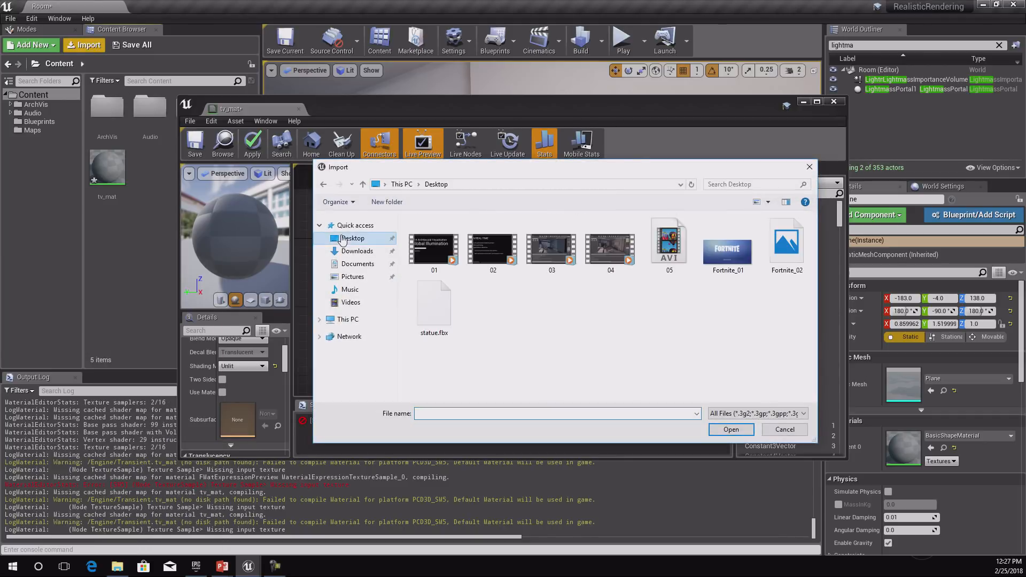
{"action": "double_click", "coordinate": [727, 254]}
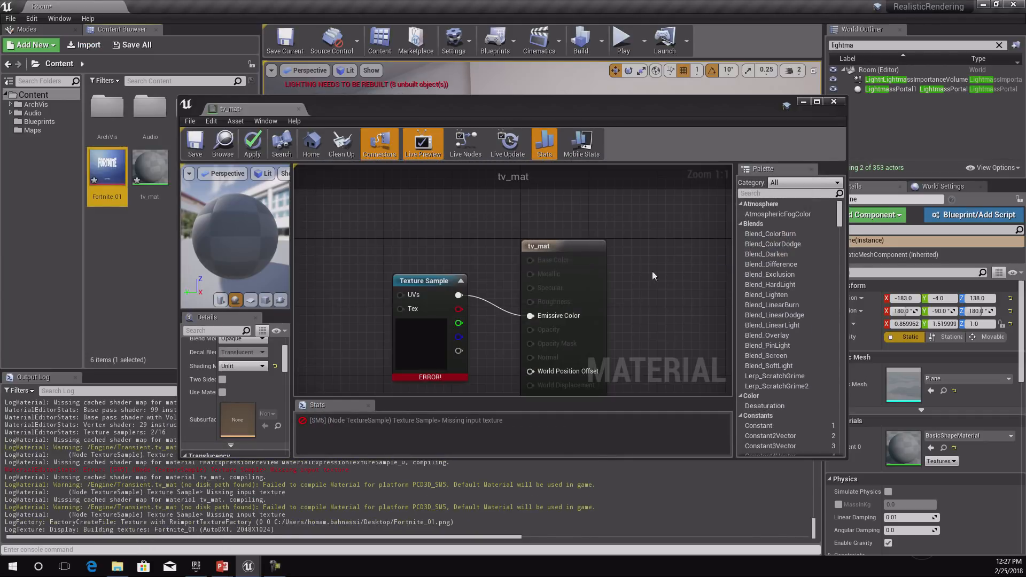
Assign the Fortnite_01 texture to tv_mat's Texture Sample node and save the material
{"action": "left_click", "coordinate": [430, 351]}
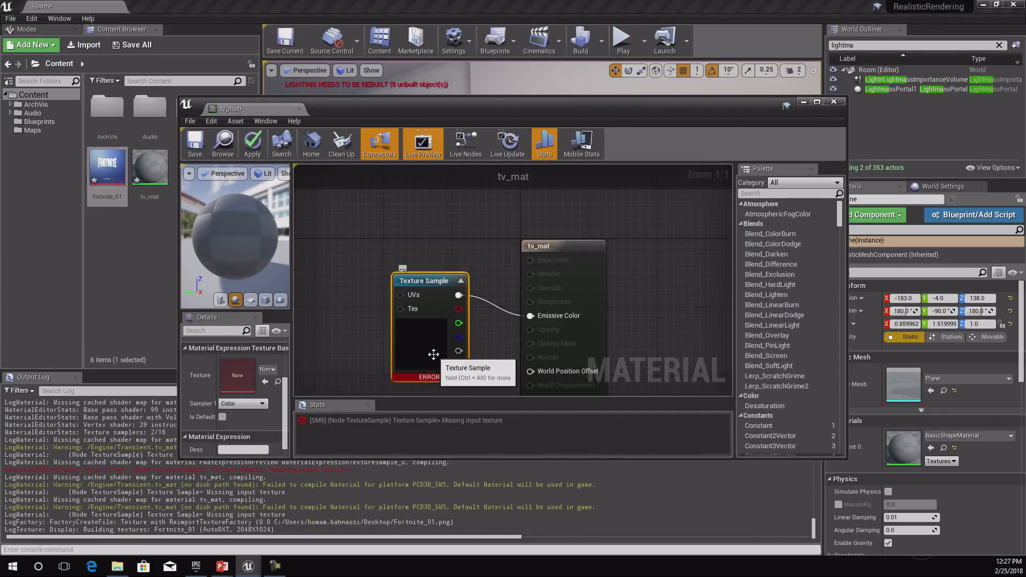
{"action": "left_click", "coordinate": [263, 382]}
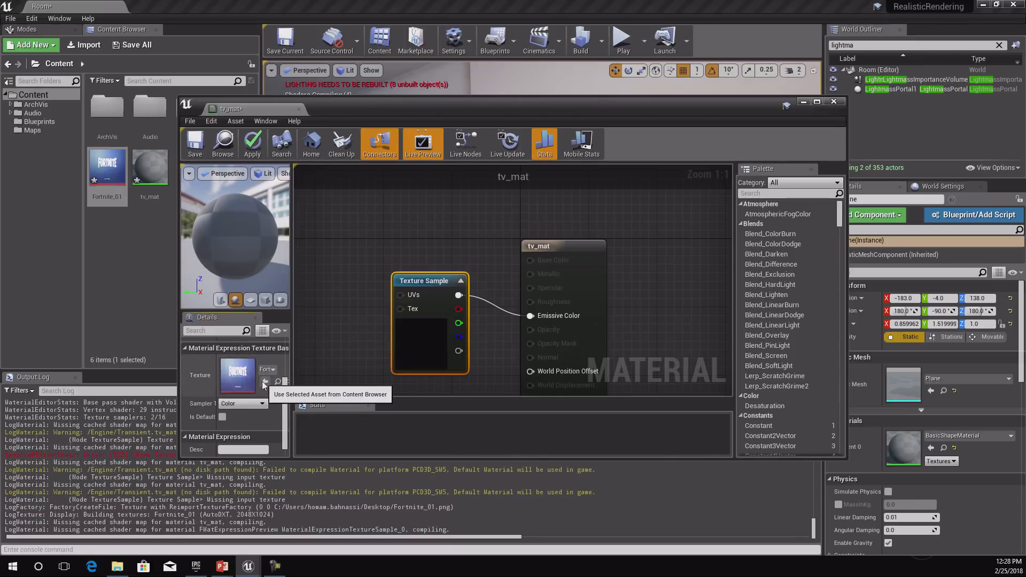
{"action": "left_click", "coordinate": [192, 152]}
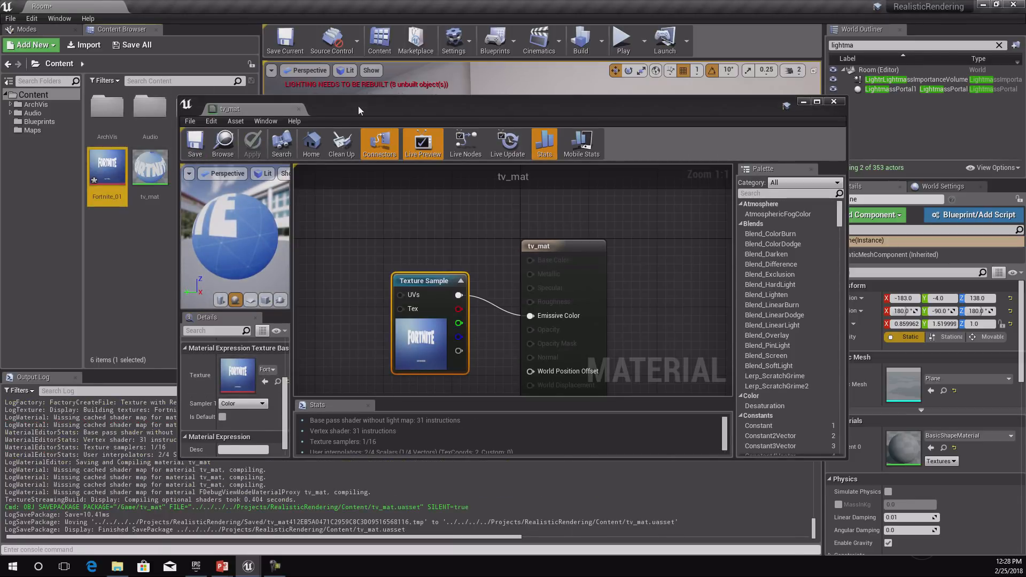
Apply tv_mat to the TV screen plane
{"action": "left_click_drag", "start_coordinate": [368, 110], "coordinate": [221, 332]}
{"action": "left_click_drag", "start_coordinate": [149, 168], "coordinate": [591, 255]}
Rotate the TV plane 90 degrees so its image is upright and scale it to about 1.49 in X and 0.86 in Y
{"action": "key", "text": "e"}
{"action": "key", "text": "r"}
{"action": "key", "text": "w"}
{"action": "key", "text": "r"}
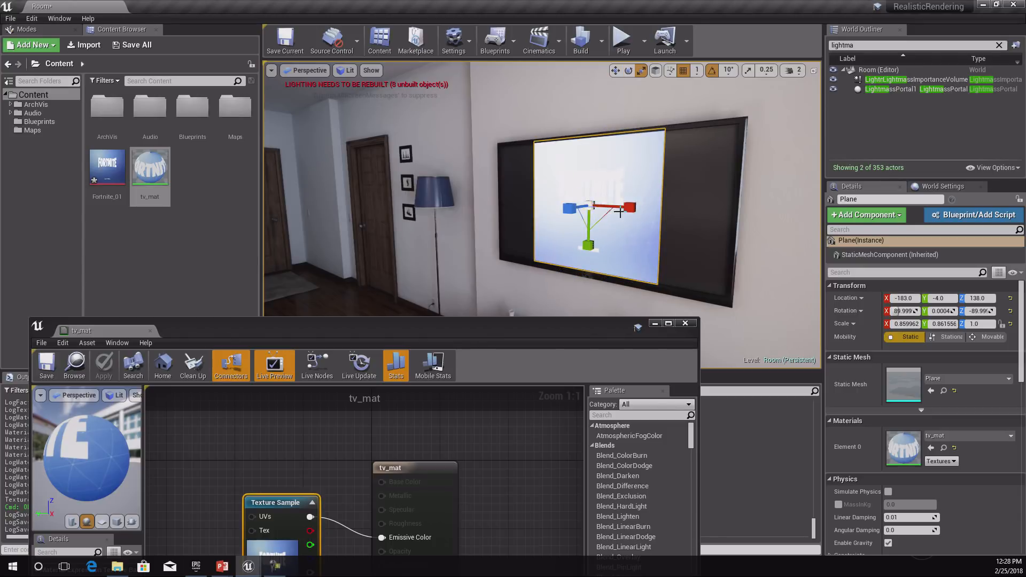
{"action": "left_click_drag", "start_coordinate": [620, 207], "coordinate": [670, 288]}
{"action": "left_click", "coordinate": [690, 324]}
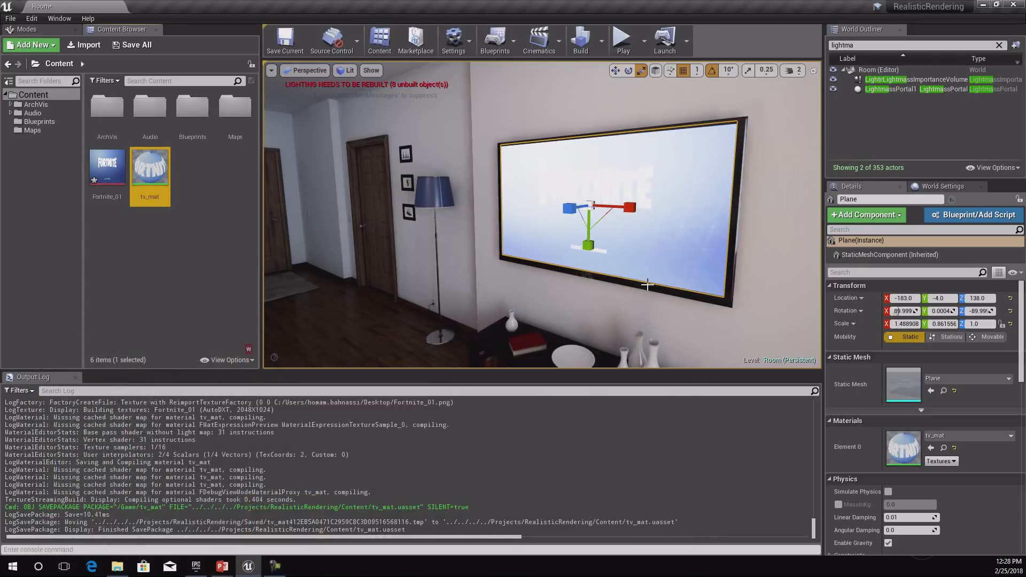
Enable Use Emissive for Static Lighting in the TV plane's Lightmass settings and set its Emissive Boost to 10
{"action": "key", "text": "Escape"}
{"action": "key", "text": "s"}
{"action": "right_click_drag", "start_coordinate": [649, 283], "coordinate": [618, 315]}
{"action": "key", "text": "w"}
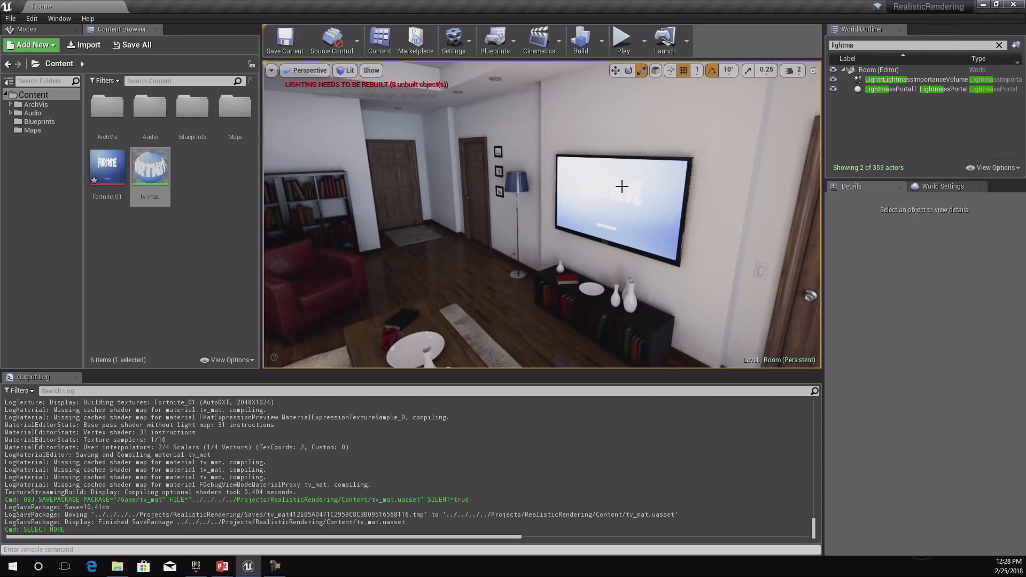
{"action": "left_click", "coordinate": [620, 214]}
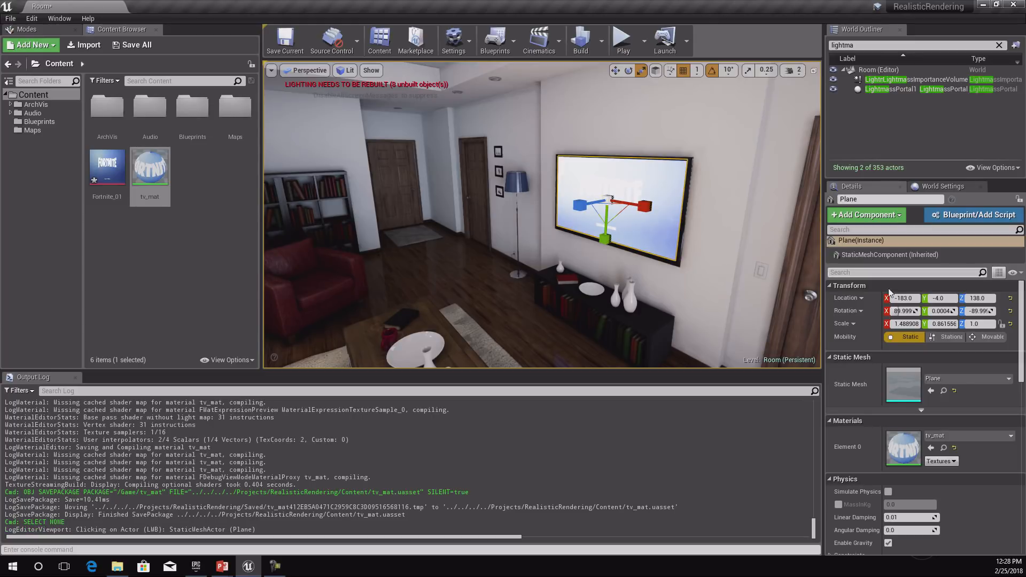
{"action": "scroll", "coordinate": [887, 403], "scroll_direction": "down", "scroll_amount": 10}
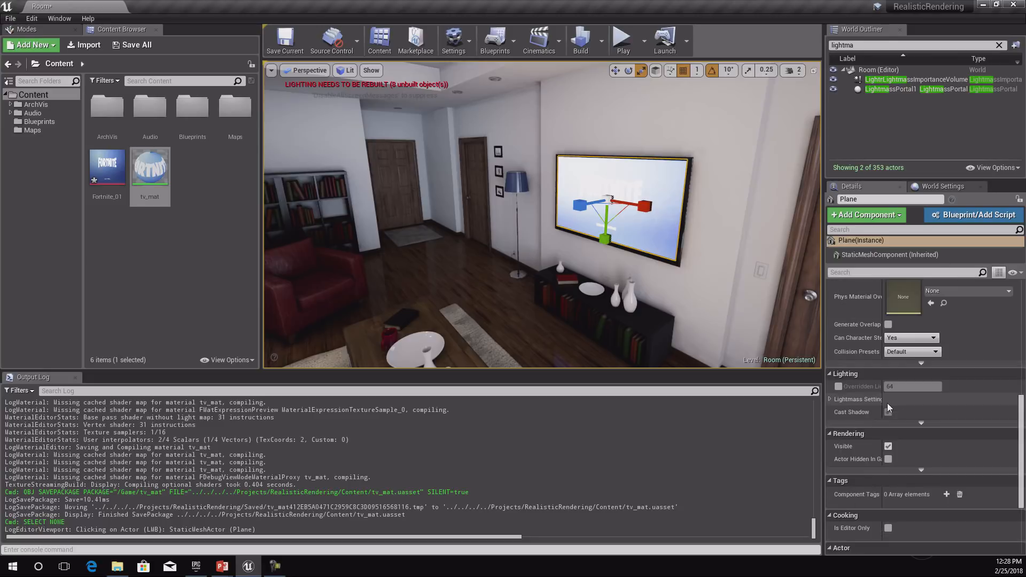
{"action": "left_click_drag", "start_coordinate": [883, 402], "coordinate": [905, 401]}
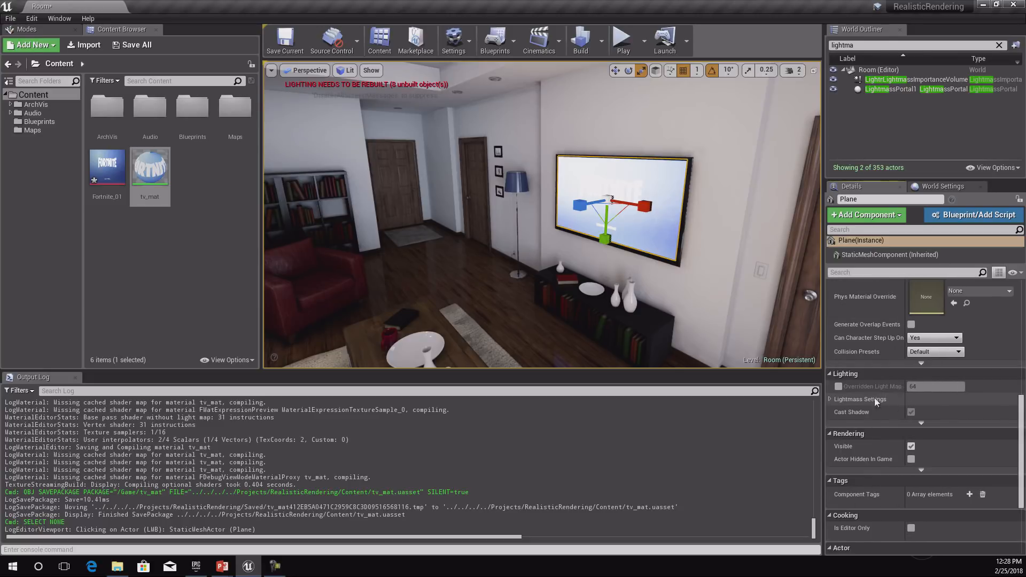
{"action": "left_click", "coordinate": [829, 400]}
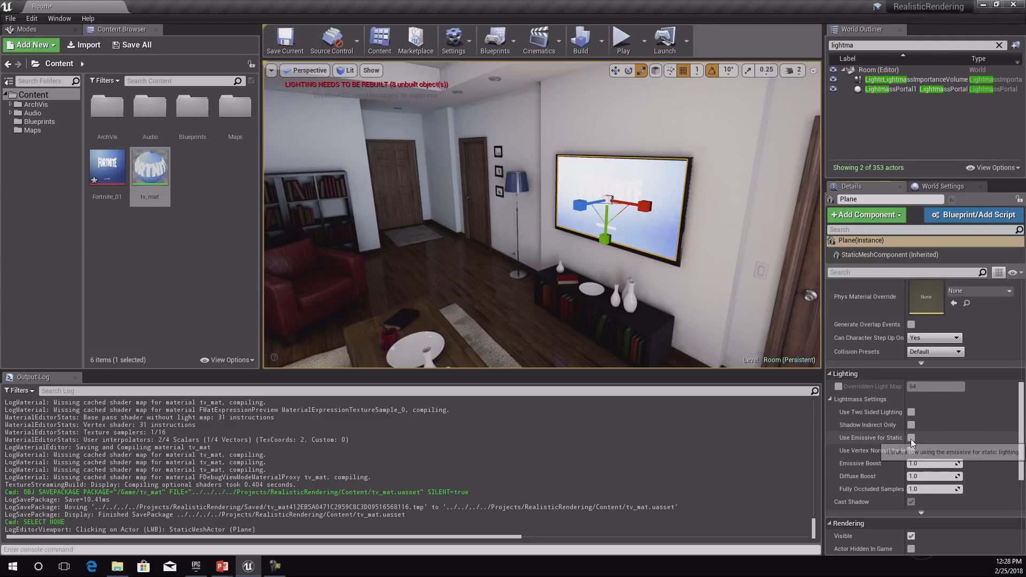
{"action": "left_click_drag", "start_coordinate": [907, 439], "coordinate": [949, 444]}
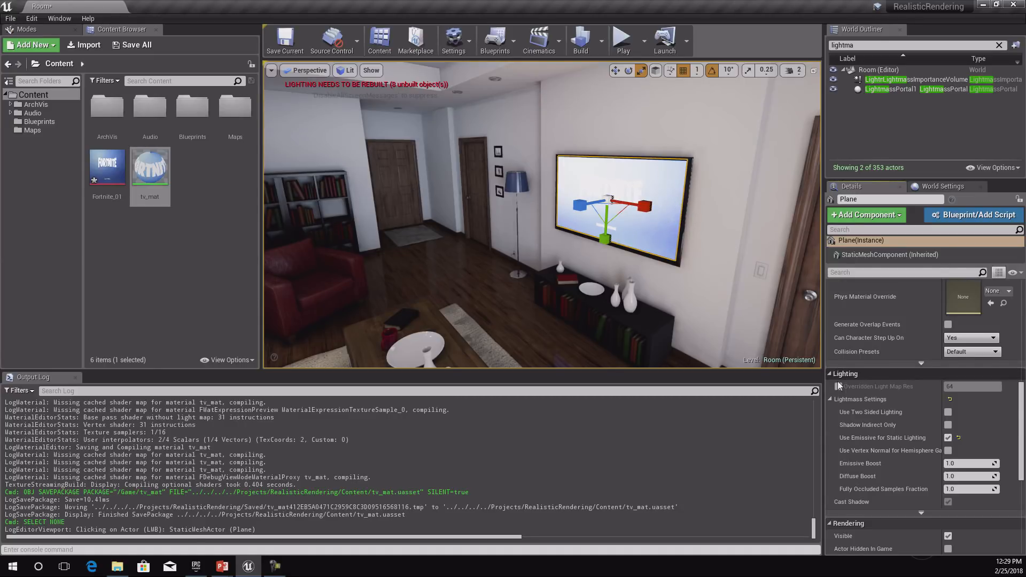
{"action": "left_click", "coordinate": [961, 466]}
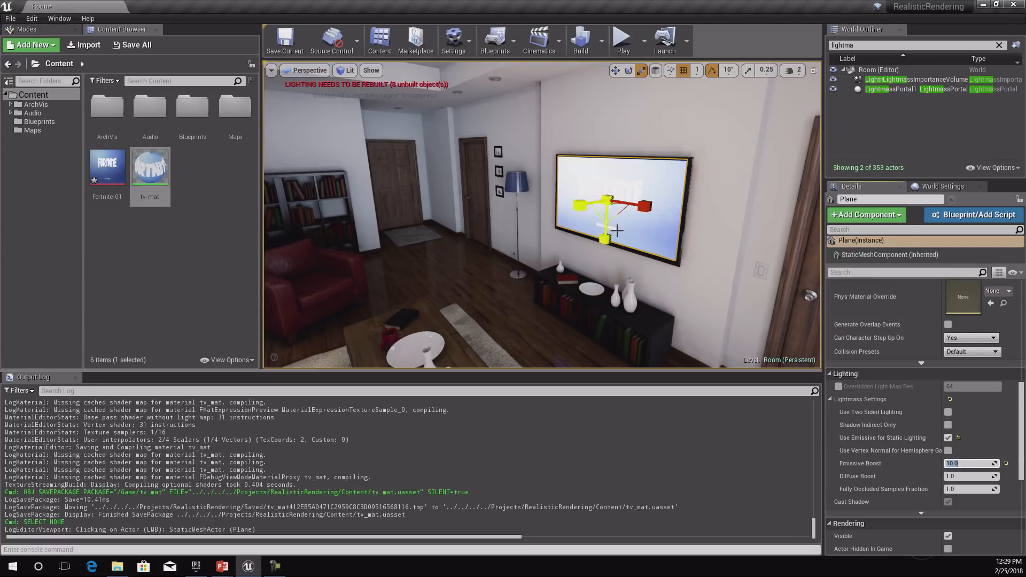
Build only the lighting to bake the TV plane's emissive light into the room
{"action": "right_click_drag", "start_coordinate": [616, 230], "coordinate": [605, 235]}
{"action": "right_click_drag", "start_coordinate": [647, 267], "coordinate": [638, 271]}
{"action": "key", "text": "s"}
{"action": "key", "text": "w"}
{"action": "right_click_drag", "start_coordinate": [608, 196], "coordinate": [619, 183]}
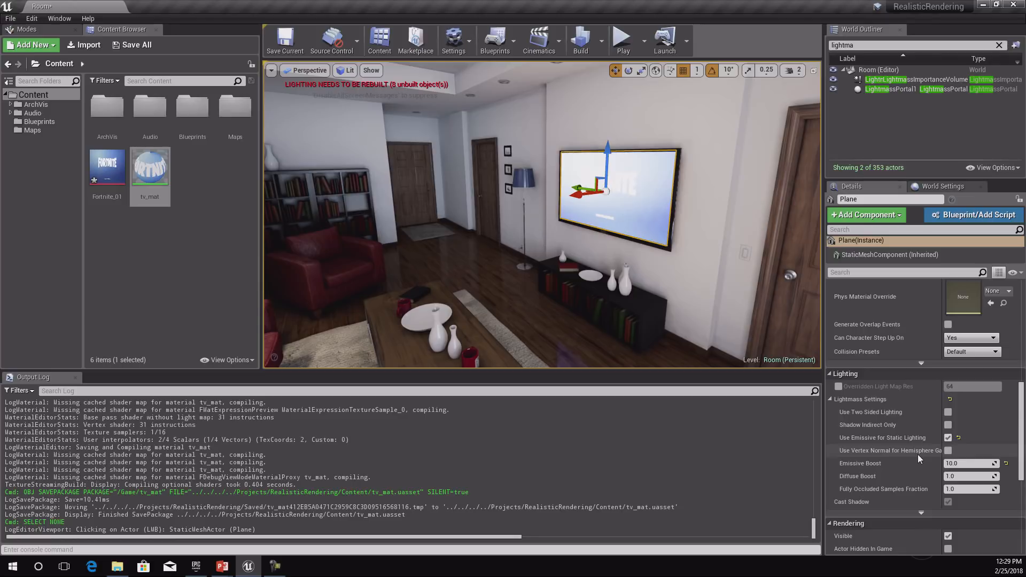
{"action": "left_click", "coordinate": [602, 51]}
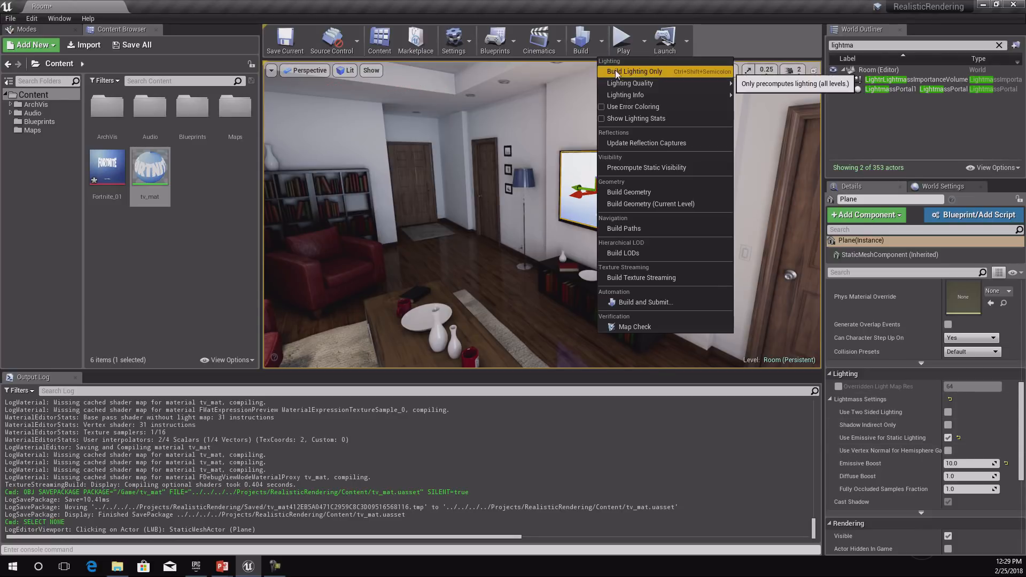
{"action": "left_click", "coordinate": [614, 71]}
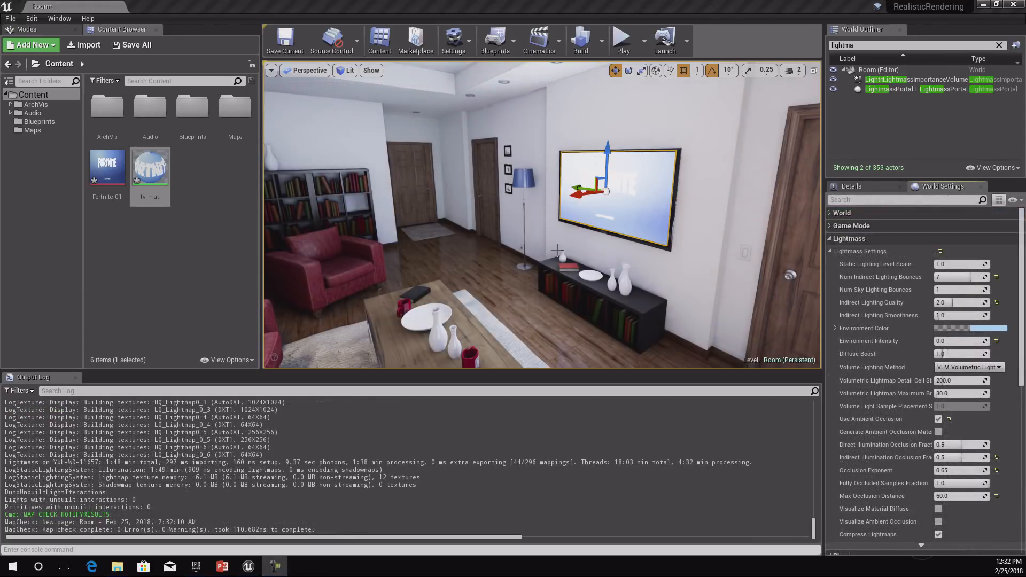
Examine the baked light around the TV, switching the viewport to the Lighting Only view mode
{"action": "mouse_move", "coordinate": [557, 247]}
{"action": "right_mouse_down"}
{"action": "mouse_move", "coordinate": [568, 247]}
{"action": "mouse_move", "coordinate": [556, 247]}
{"action": "right_mouse_up"}
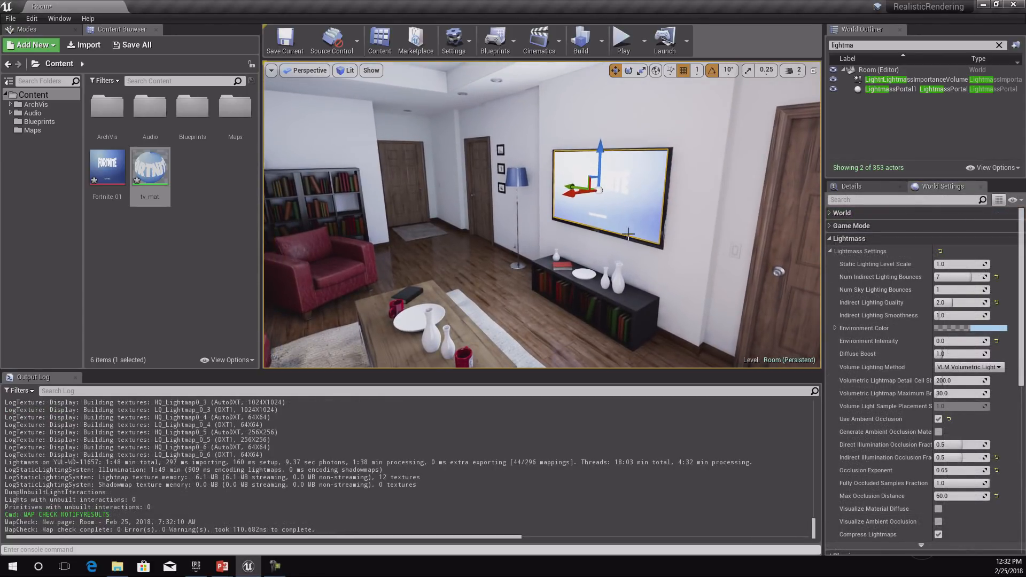
{"action": "right_click_drag", "start_coordinate": [583, 264], "coordinate": [563, 278]}
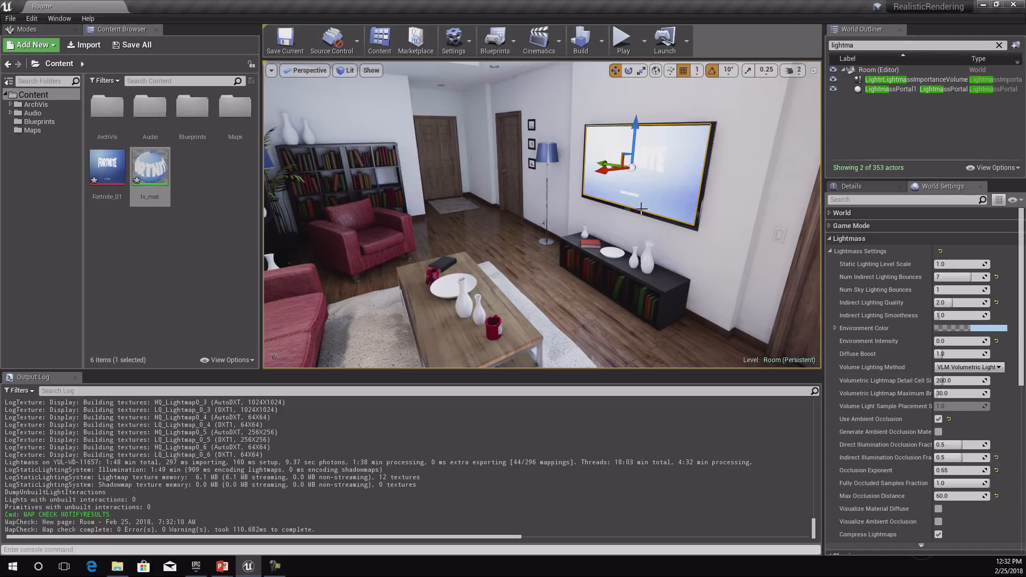
{"action": "right_click_drag", "start_coordinate": [600, 255], "coordinate": [607, 249]}
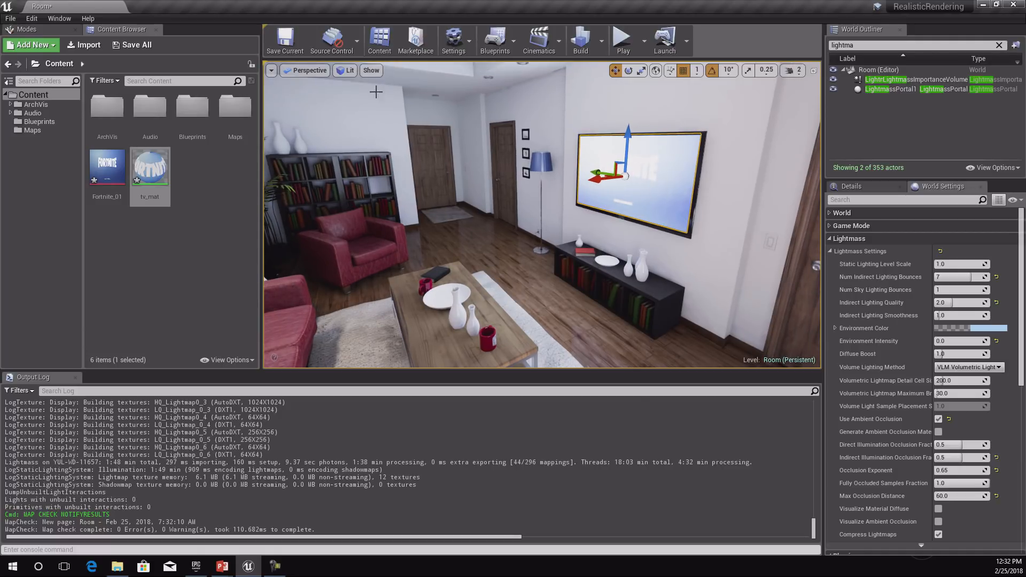
{"action": "left_click", "coordinate": [347, 71]}
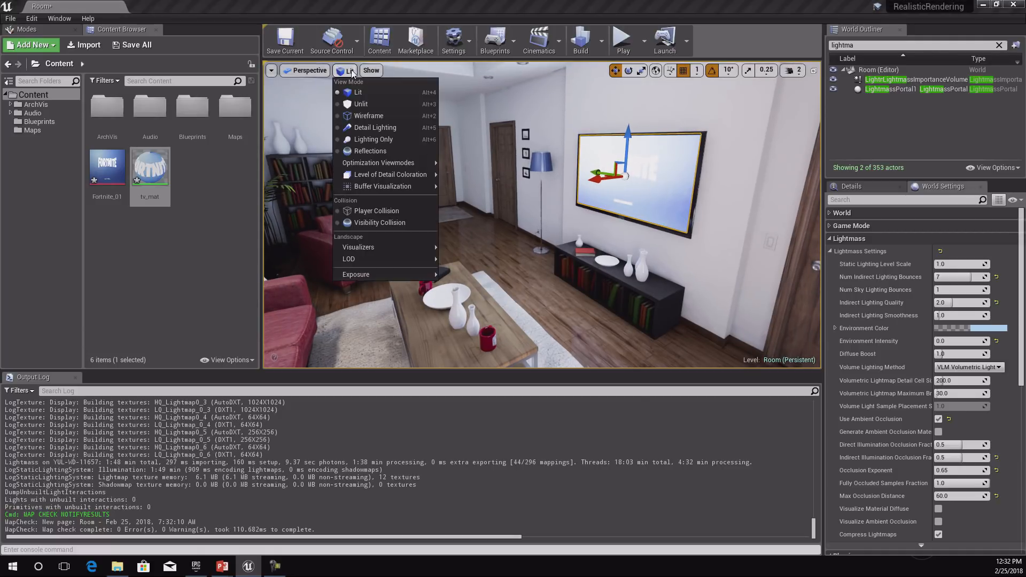
{"action": "left_click", "coordinate": [395, 139]}
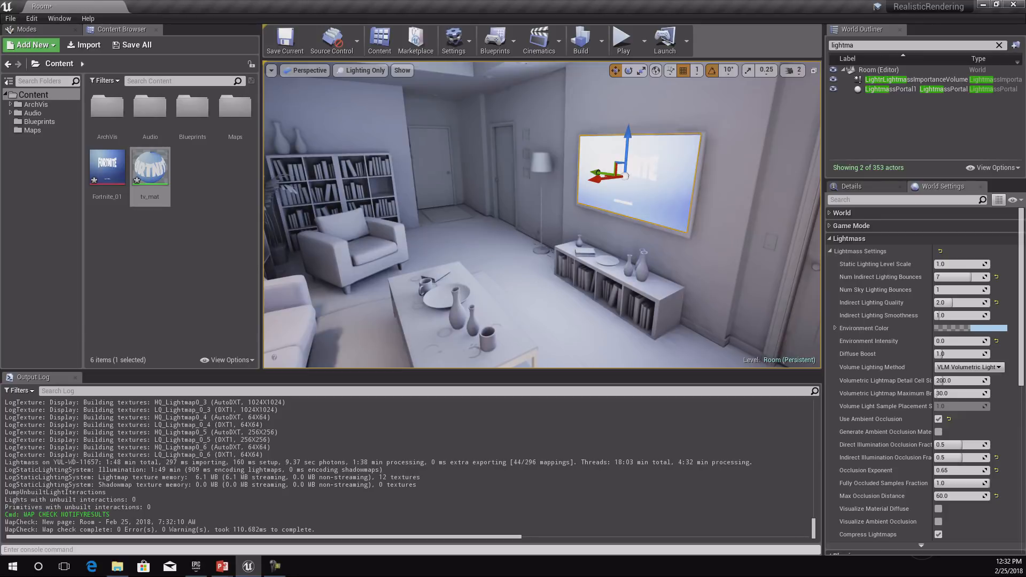
{"action": "right_click_drag", "start_coordinate": [542, 215], "coordinate": [513, 226]}
{"action": "right_click_drag", "start_coordinate": [542, 214], "coordinate": [606, 241]}
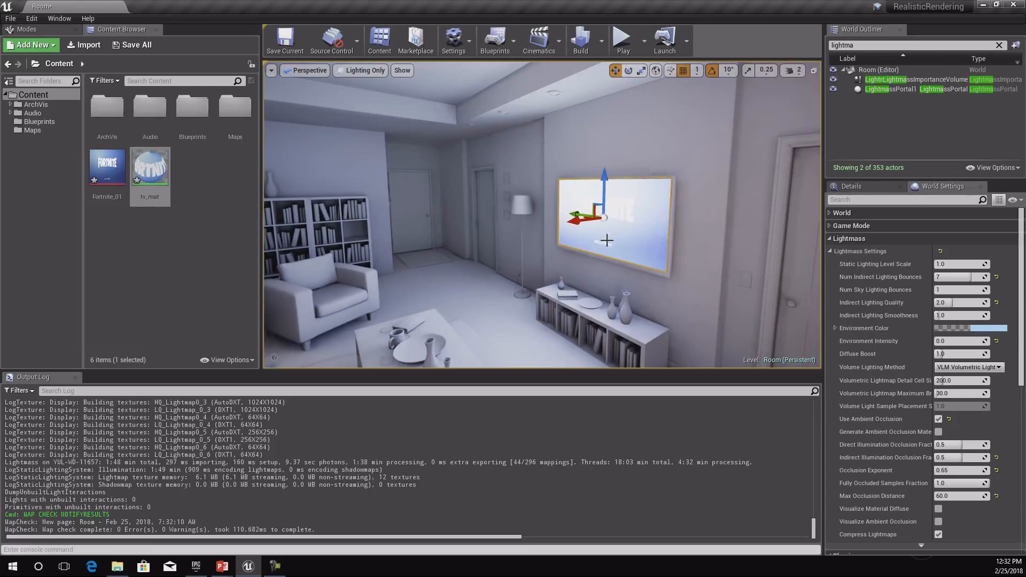
Import the Fortnite_02 image from the Desktop into the Content folder
{"action": "left_click", "coordinate": [155, 227]}
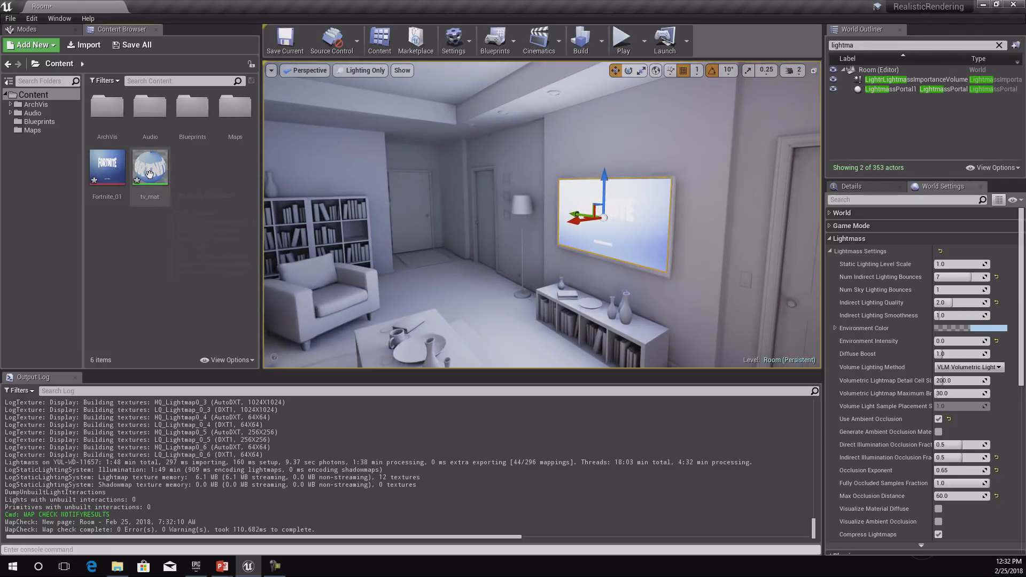
{"action": "left_click", "coordinate": [80, 44]}
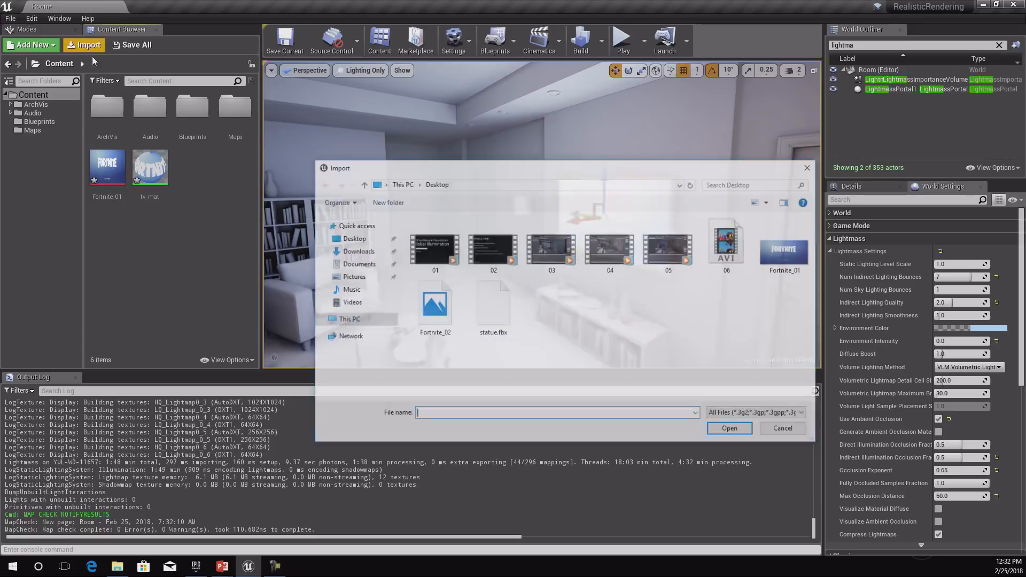
{"action": "double_click", "coordinate": [445, 319]}
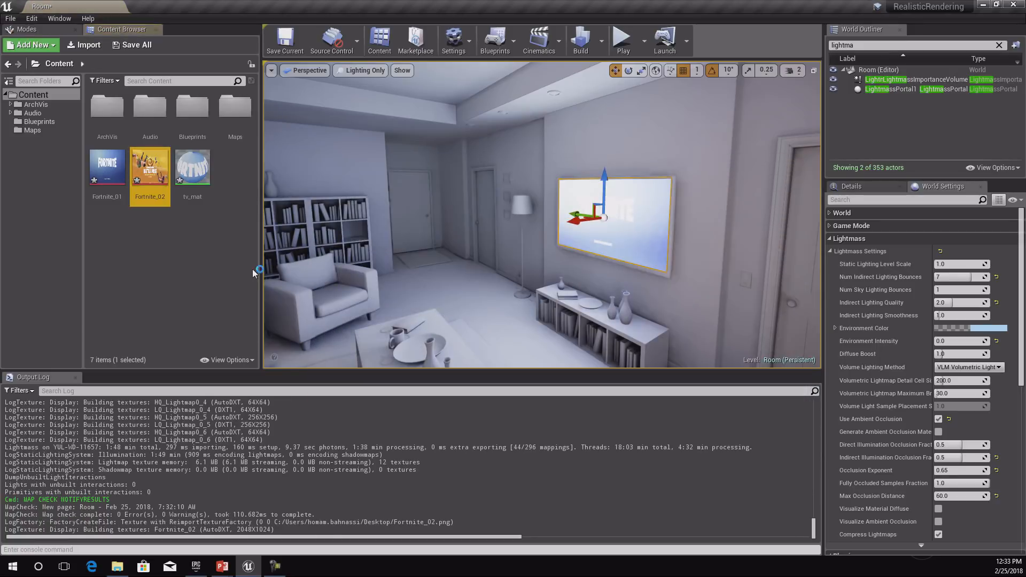
Replace the texture in tv_mat's Texture Sample node with Fortnite_02, then save and close the material
{"action": "left_click", "coordinate": [193, 159]}
{"action": "double_click", "coordinate": [193, 159]}
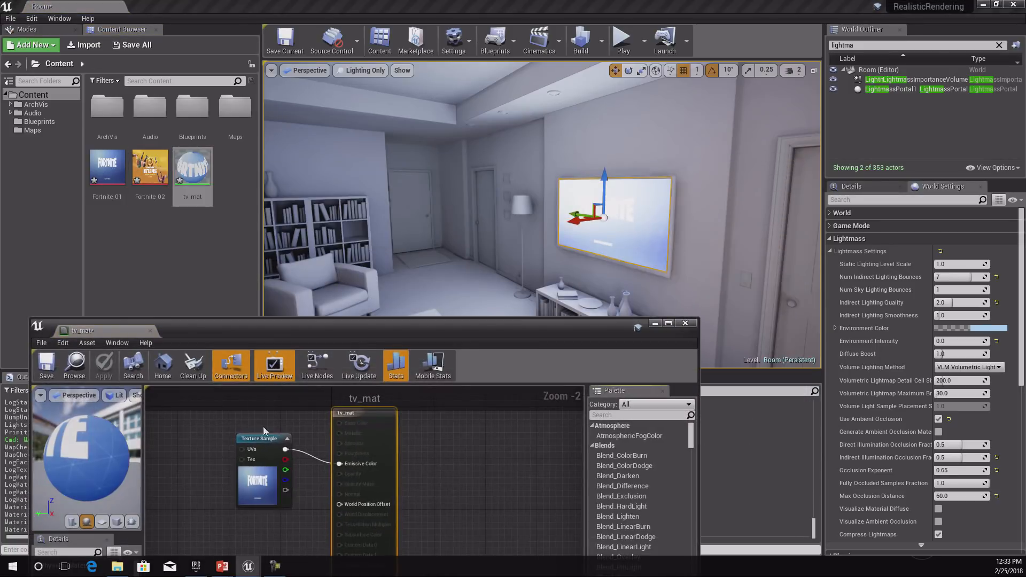
{"action": "left_click", "coordinate": [264, 478]}
{"action": "left_click_drag", "start_coordinate": [249, 323], "coordinate": [321, 138]}
{"action": "left_click", "coordinate": [188, 479]}
{"action": "left_click", "coordinate": [226, 380]}
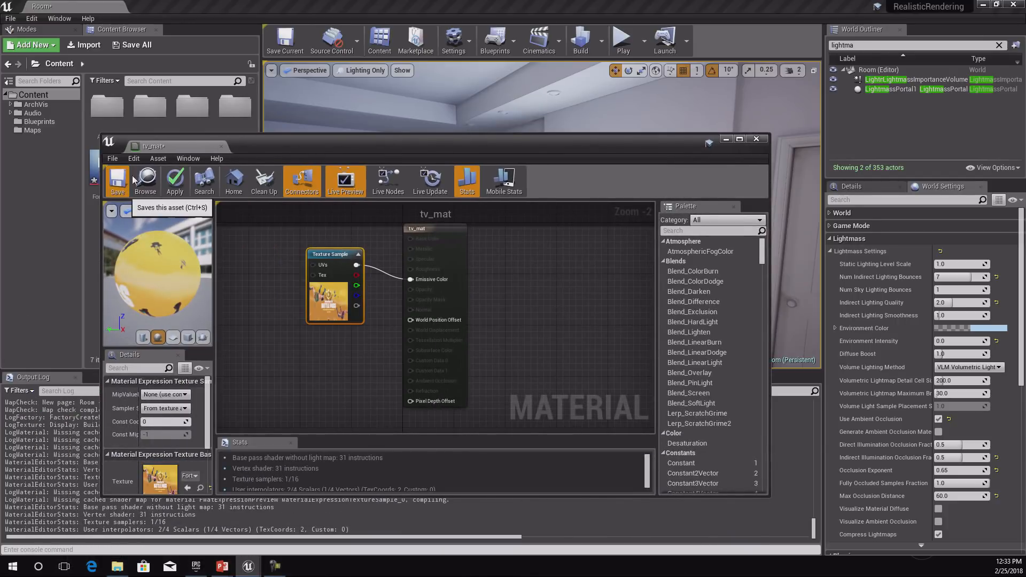
{"action": "left_click", "coordinate": [118, 181]}
{"action": "middle_click", "coordinate": [181, 147]}
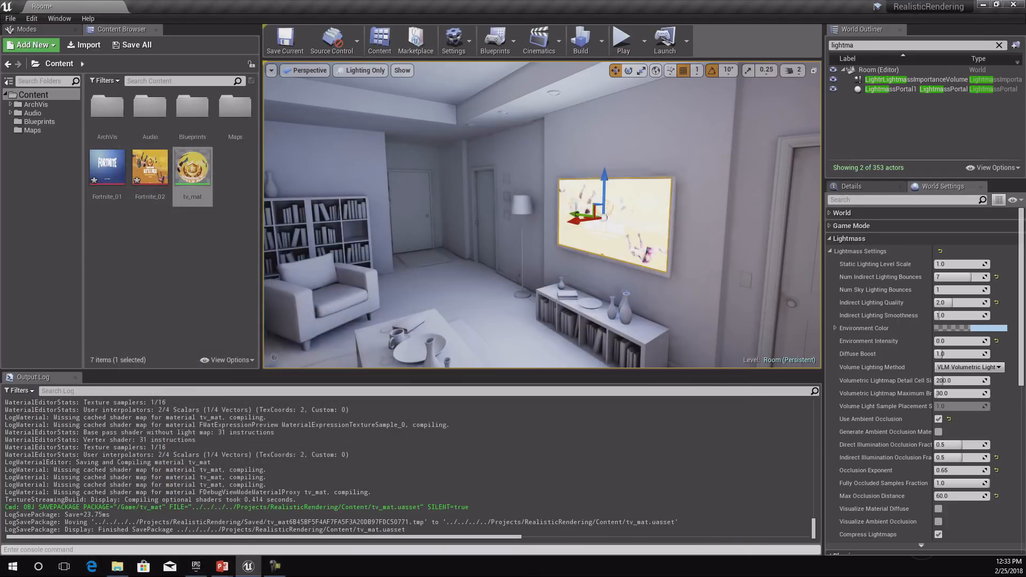
Rebuild only the lighting with the Fortnite_02 screen image and inspect the light it casts on the walls and ceiling
{"action": "mouse_move", "coordinate": [542, 214]}
{"action": "right_mouse_down"}
{"action": "mouse_move", "coordinate": [534, 246]}
{"action": "mouse_move", "coordinate": [521, 247]}
{"action": "mouse_move", "coordinate": [550, 216]}
{"action": "right_mouse_up"}
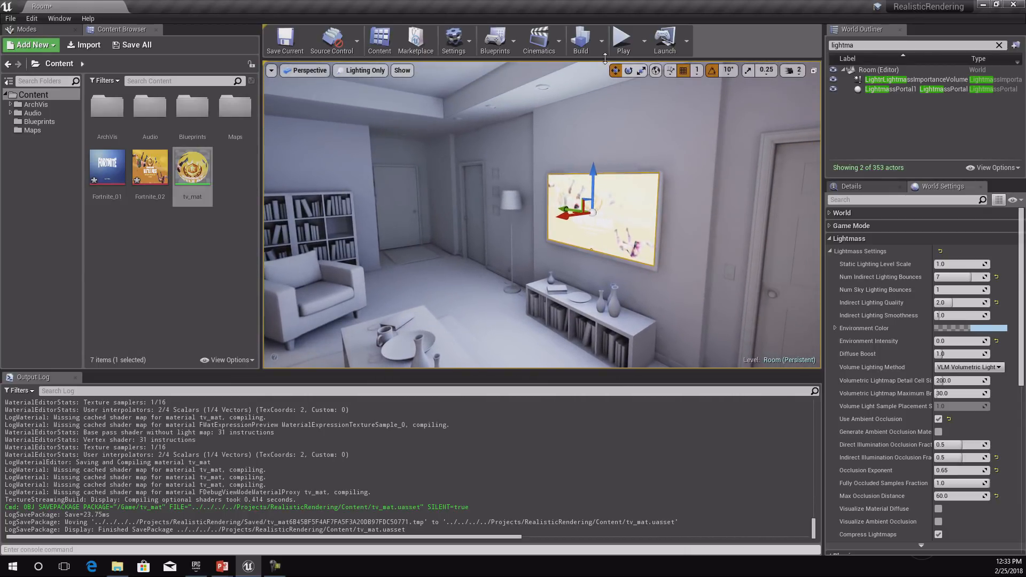
{"action": "left_click", "coordinate": [601, 41]}
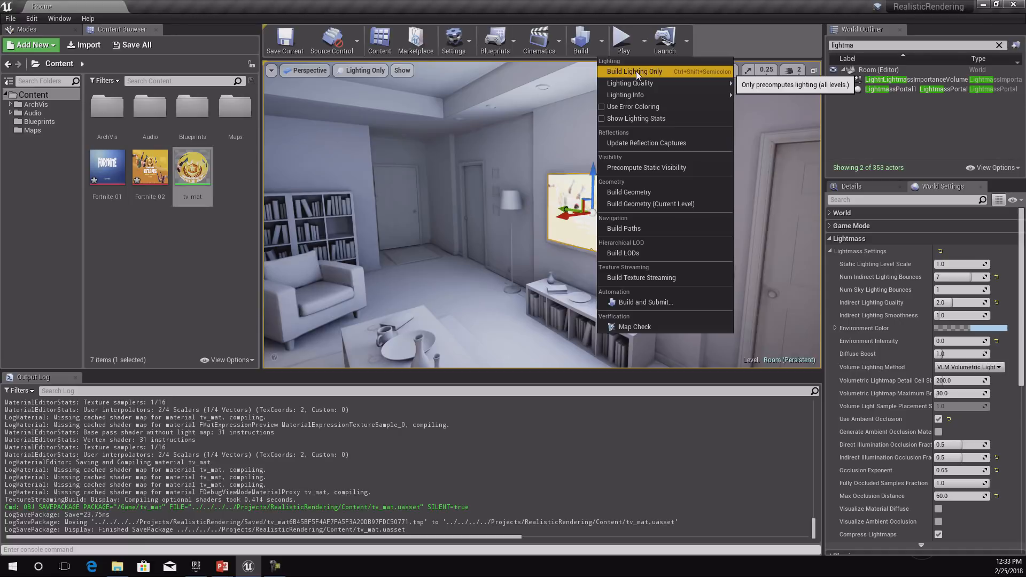
{"action": "left_click", "coordinate": [636, 71]}
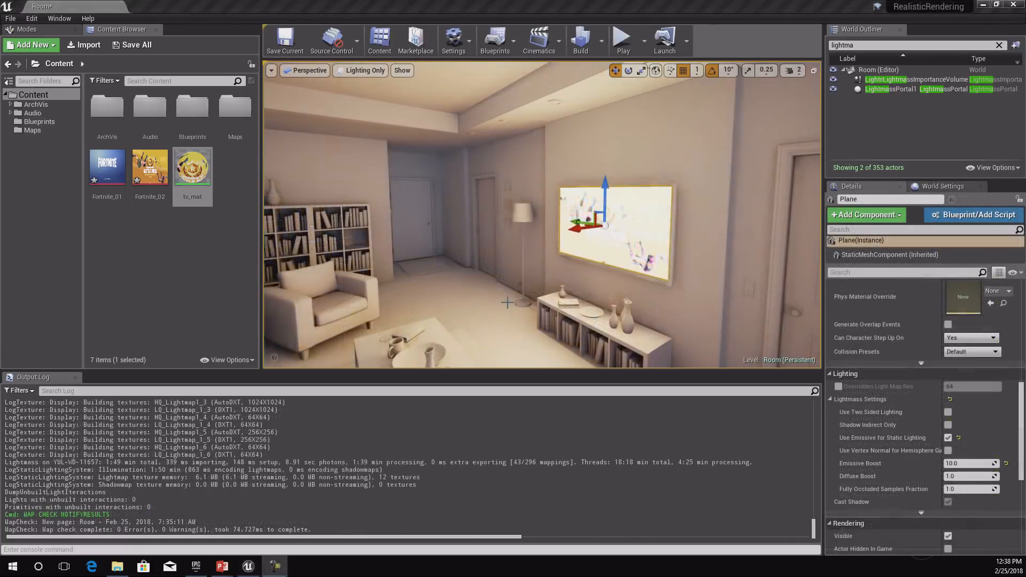
{"action": "mouse_move", "coordinate": [507, 303]}
{"action": "right_mouse_down"}
{"action": "mouse_move", "coordinate": [491, 315]}
{"action": "mouse_move", "coordinate": [502, 316]}
{"action": "right_mouse_up"}
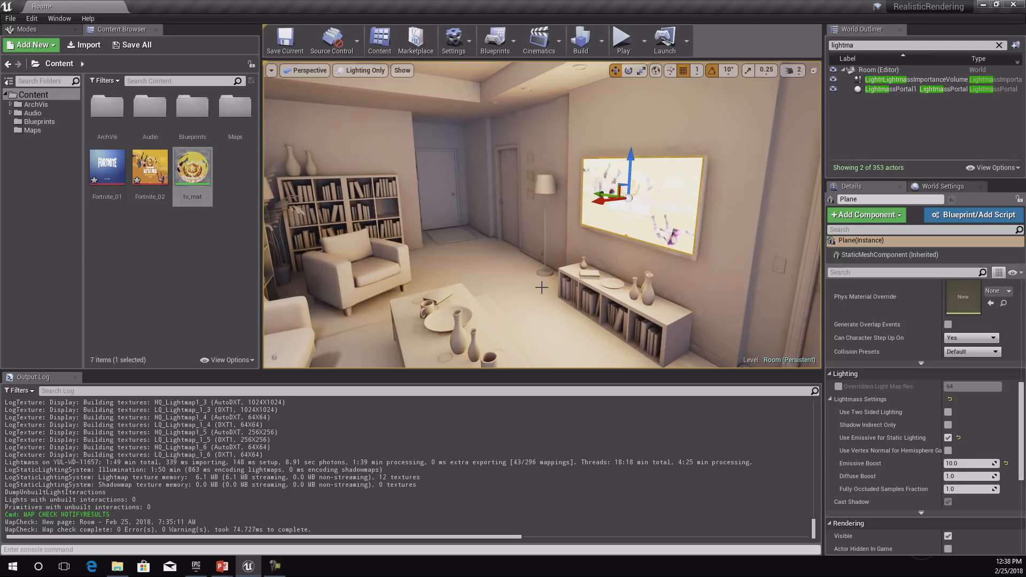
{"action": "right_click_drag", "start_coordinate": [541, 287], "coordinate": [539, 246]}
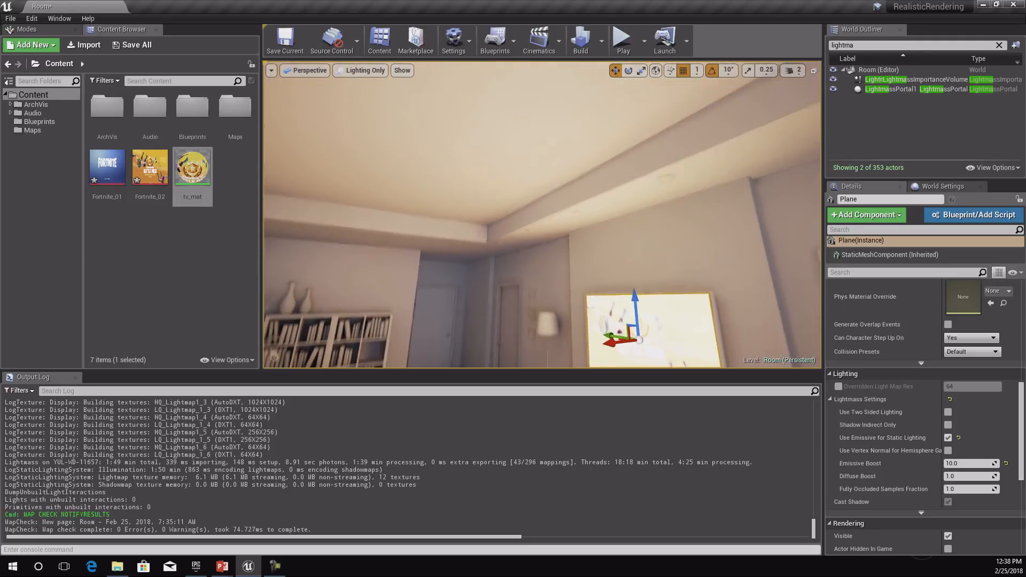
Switch the viewport back to the Lit view mode and inspect the room around the TV wall
{"action": "right_click_drag", "start_coordinate": [385, 75], "coordinate": [380, 122]}
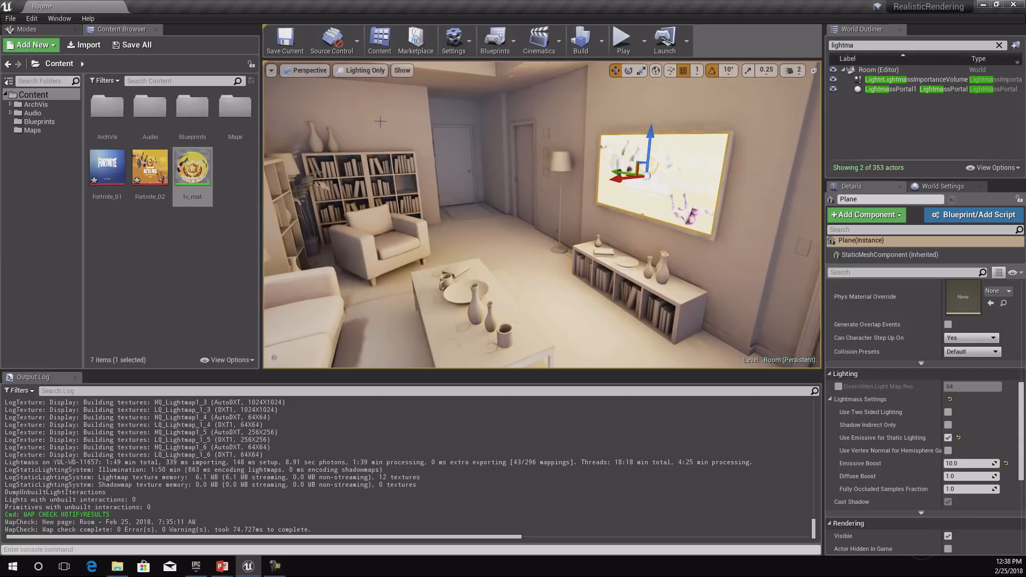
{"action": "left_click", "coordinate": [366, 70]}
{"action": "left_click", "coordinate": [368, 93]}
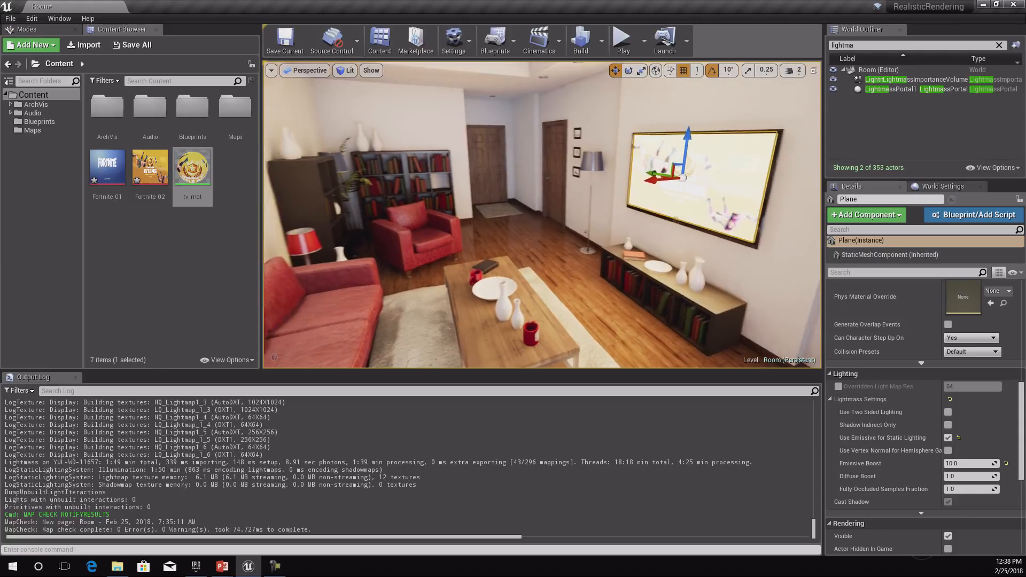
{"action": "mouse_move", "coordinate": [513, 203]}
{"action": "right_mouse_down"}
{"action": "mouse_move", "coordinate": [540, 187]}
{"action": "mouse_move", "coordinate": [551, 220]}
{"action": "mouse_move", "coordinate": [520, 235]}
{"action": "mouse_move", "coordinate": [503, 220]}
{"action": "right_mouse_up"}
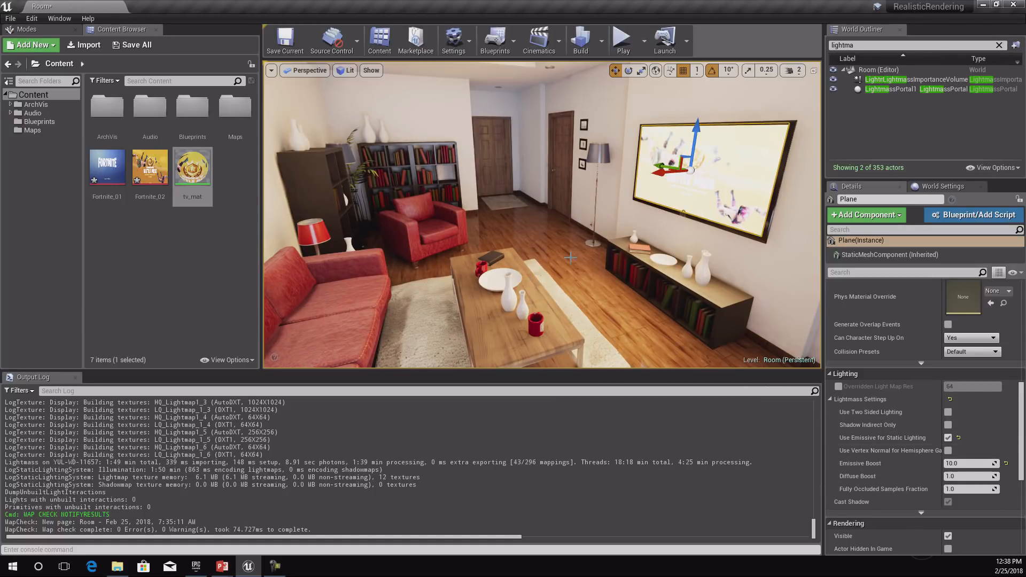
{"action": "mouse_move", "coordinate": [600, 247]}
{"action": "right_mouse_down"}
{"action": "mouse_move", "coordinate": [619, 225]}
{"action": "mouse_move", "coordinate": [605, 241]}
{"action": "right_mouse_up"}
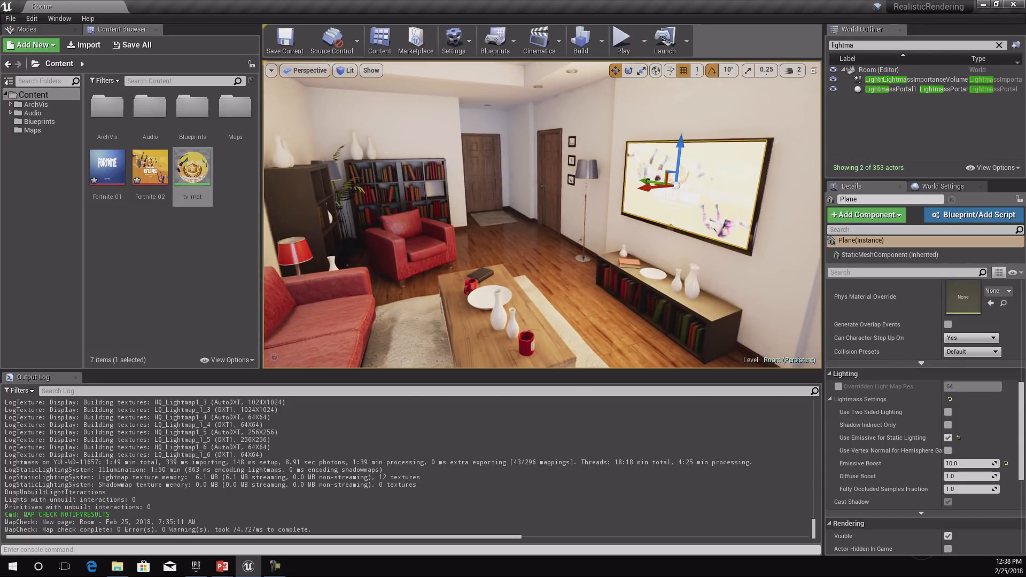
{"action": "scroll", "coordinate": [631, 275], "scroll_direction": "up", "scroll_amount": 2}
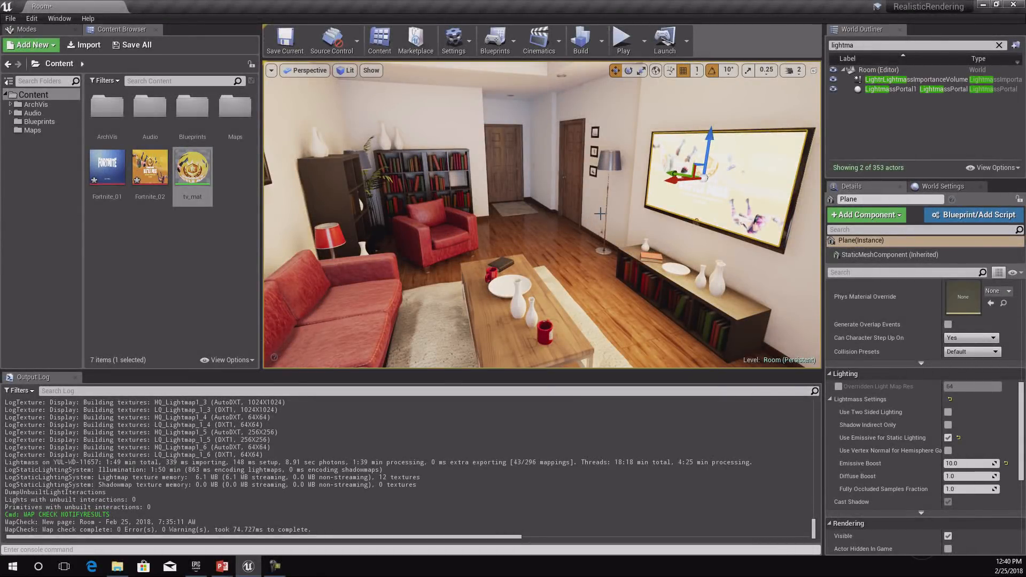
Open the ConsoleVariables file from the UE_4.18 Engine Config folder in Notepad++
{"action": "left_click", "coordinate": [117, 566]}
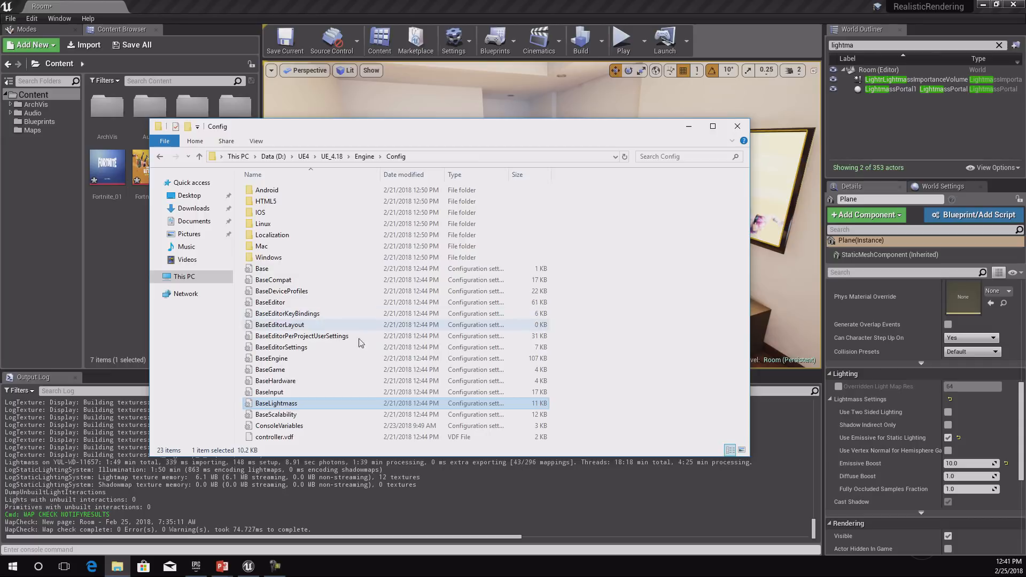
{"action": "left_click", "coordinate": [273, 427]}
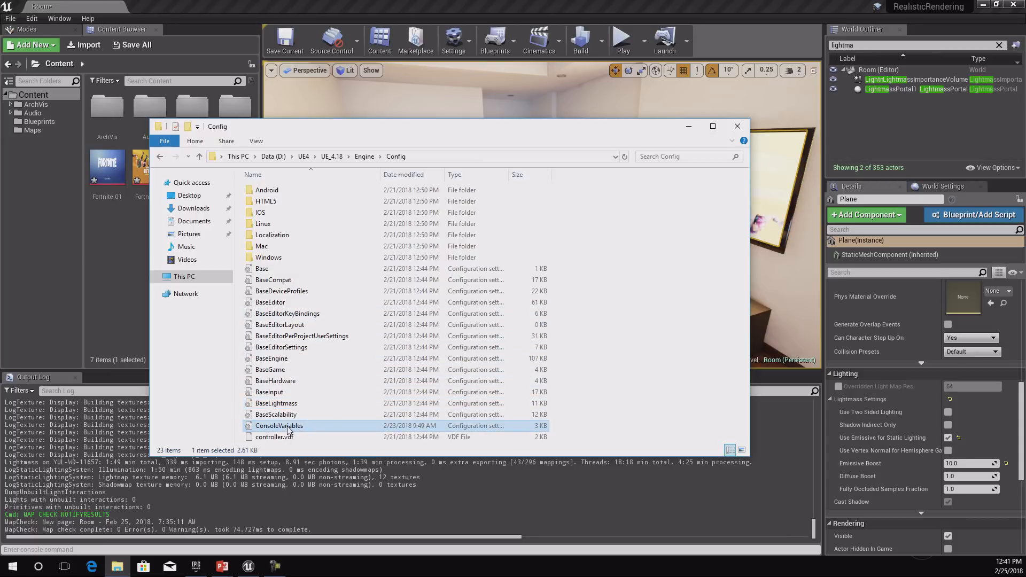
{"action": "right_click", "coordinate": [287, 430]}
{"action": "left_click", "coordinate": [329, 266]}
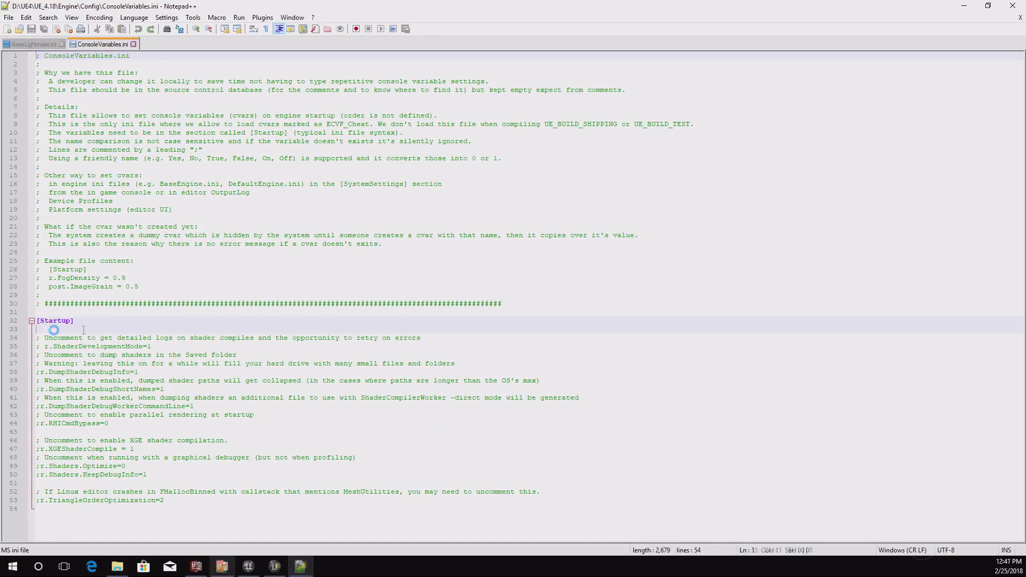
Add the line "r.LightPropagationVolume = 1" under the [Startup] section and save ConsoleVariables.ini
{"action": "left_click", "coordinate": [83, 330]}
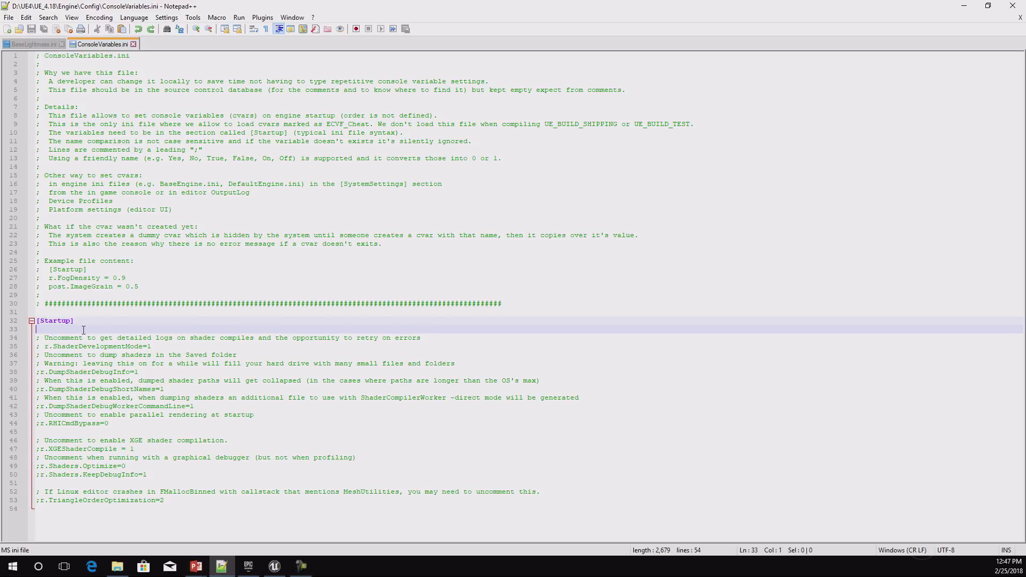
{"action": "type", "text": "r.LightPropagationVolume = 1"}
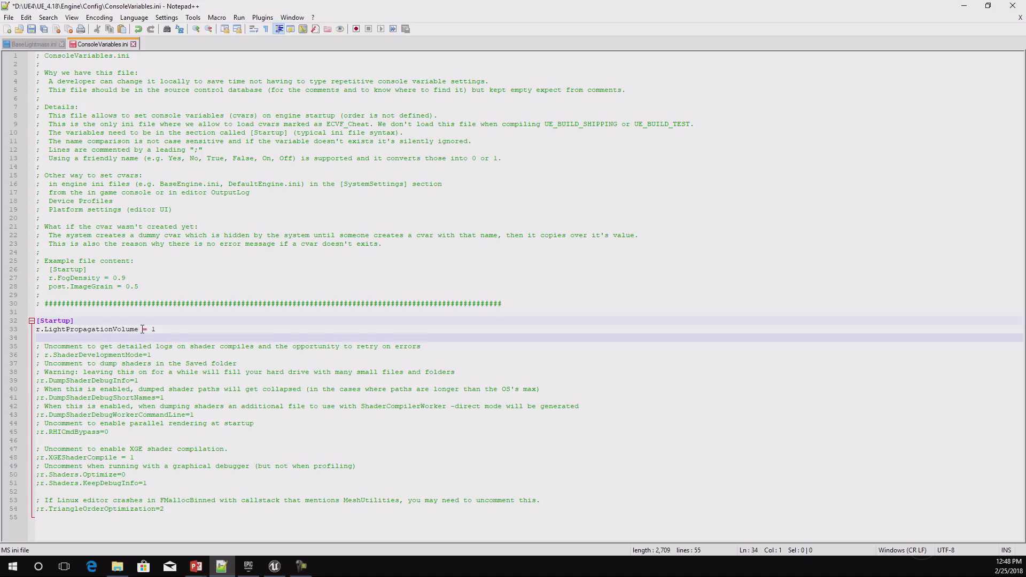
{"action": "left_click", "coordinate": [163, 330]}
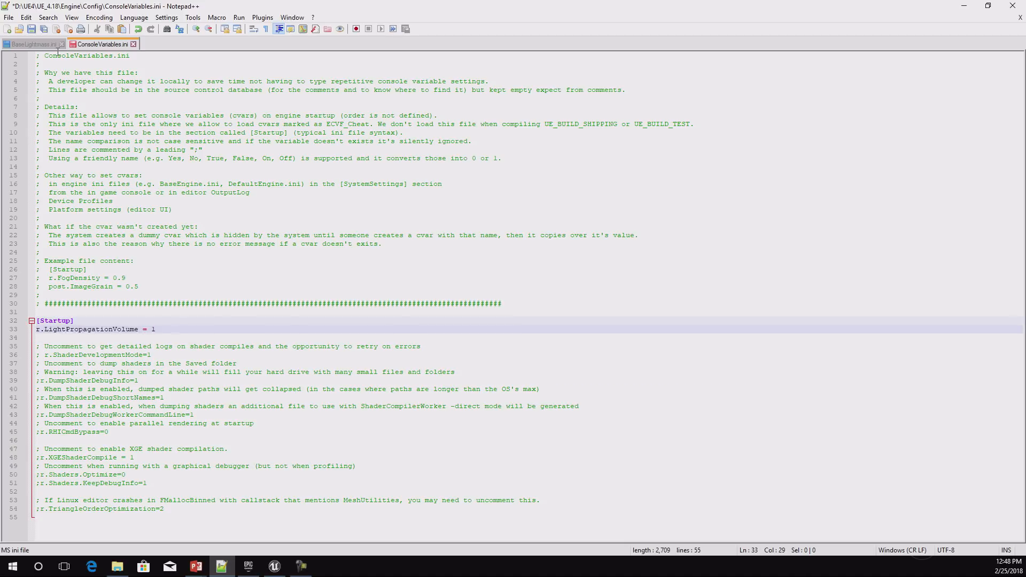
{"action": "left_click", "coordinate": [31, 28]}
{"action": "left_click", "coordinate": [163, 193]}
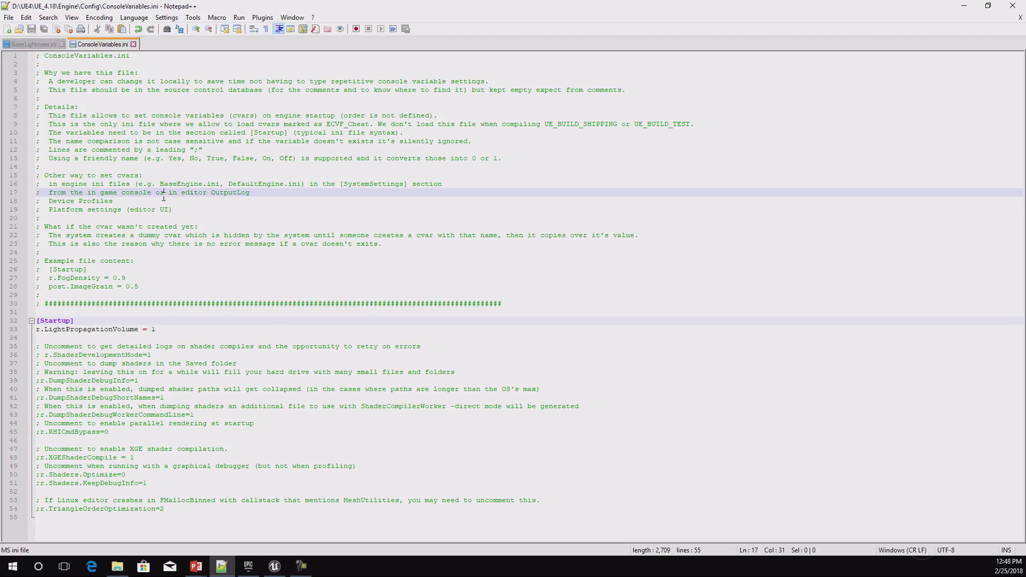
Close the Unreal Editor and browse in File Explorer to UE4\Projects\RealisticRendering\Content\Maps
{"action": "right_click", "coordinate": [282, 570]}
{"action": "left_click", "coordinate": [277, 545]}
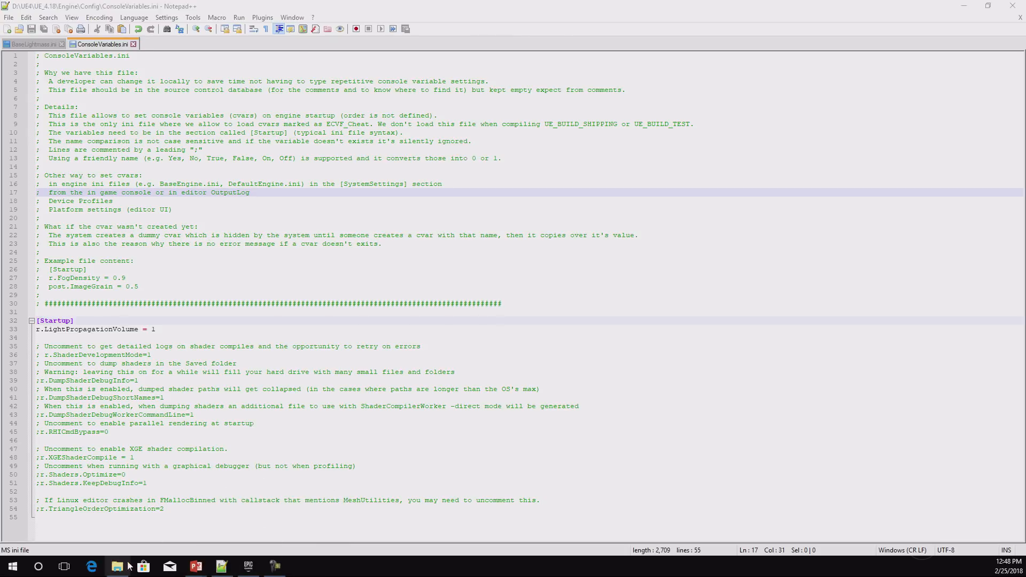
{"action": "mouse_move", "coordinate": [120, 565]}
{"action": "left_click", "coordinate": [102, 519]}
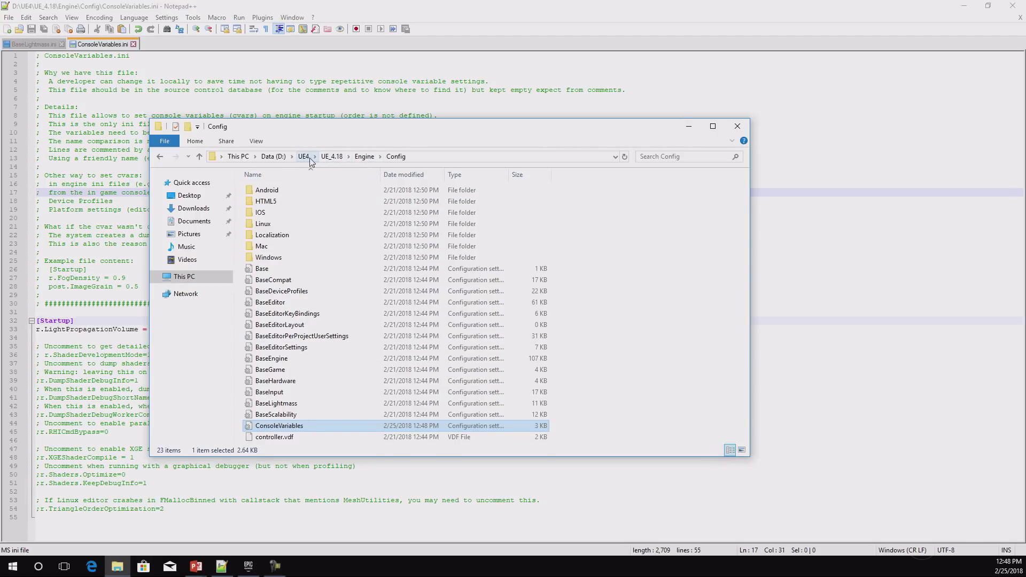
{"action": "left_click", "coordinate": [303, 157]}
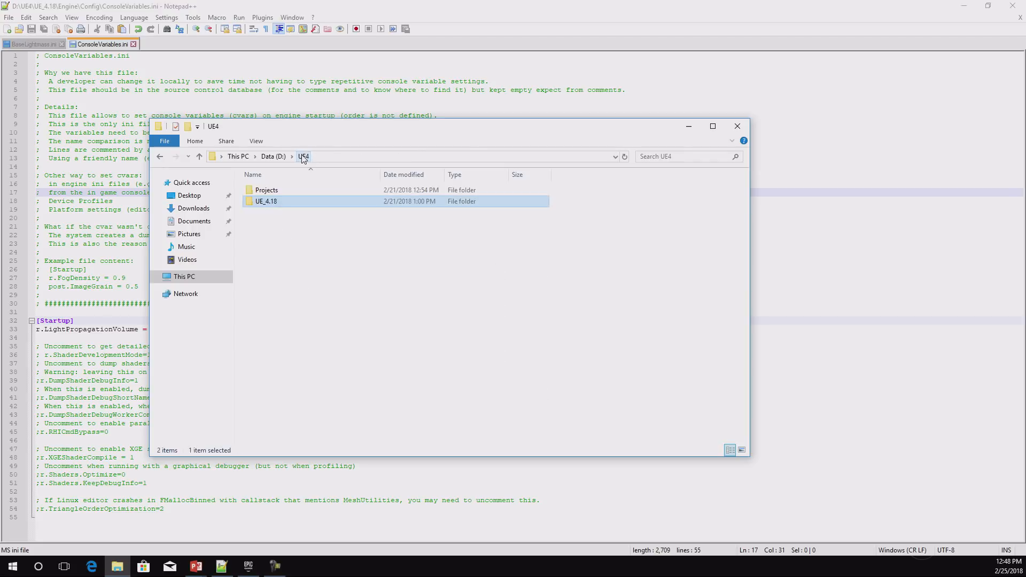
{"action": "double_click", "coordinate": [274, 190]}
{"action": "double_click", "coordinate": [279, 190]}
{"action": "double_click", "coordinate": [281, 213]}
{"action": "double_click", "coordinate": [264, 247]}
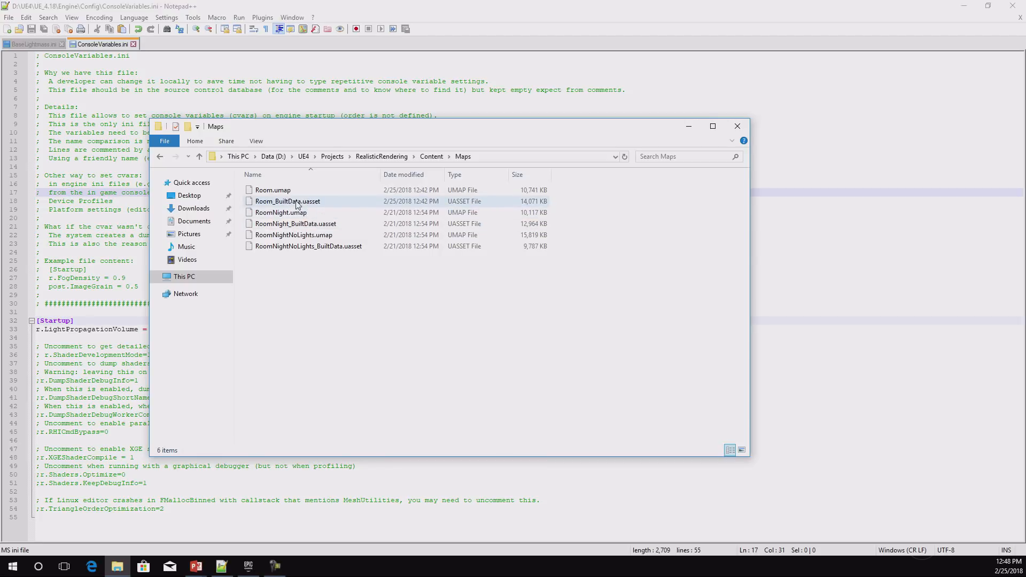
Delete Room_BuiltData.uasset from the Maps folder and minimize the File Explorer window
{"action": "left_click", "coordinate": [323, 201]}
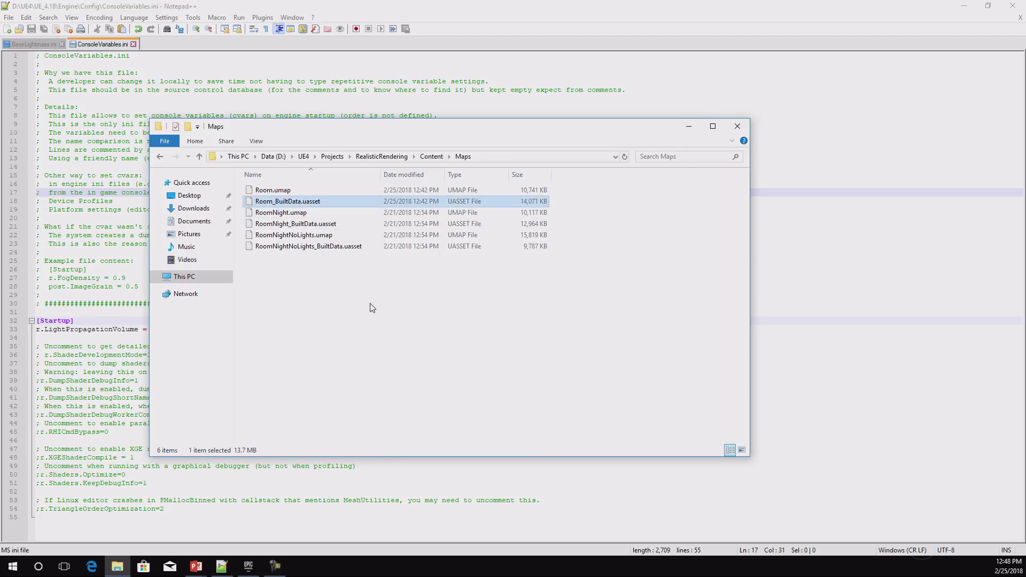
{"action": "key", "text": "Delete"}
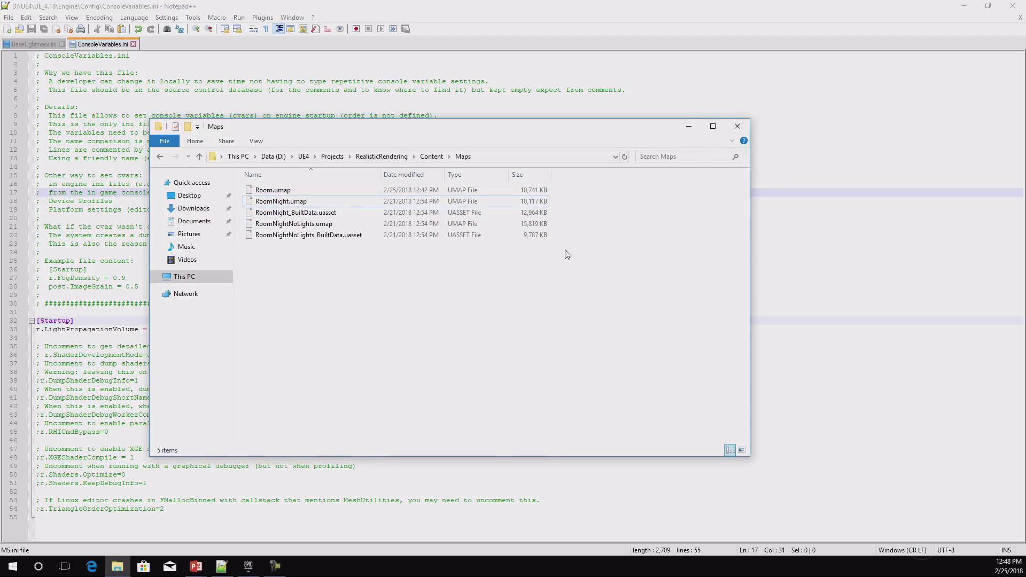
{"action": "left_click", "coordinate": [689, 127]}
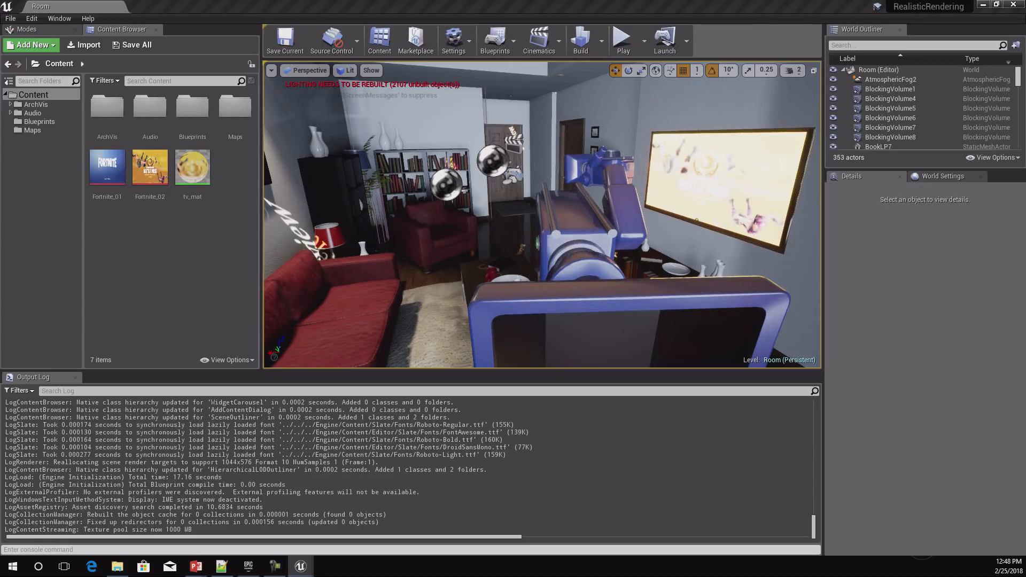
Hide the editor icons with Game View in the reopened Unreal Editor and look over the room without baked lighting
{"action": "right_click_drag", "start_coordinate": [470, 218], "coordinate": [566, 291]}
{"action": "key", "text": "g"}
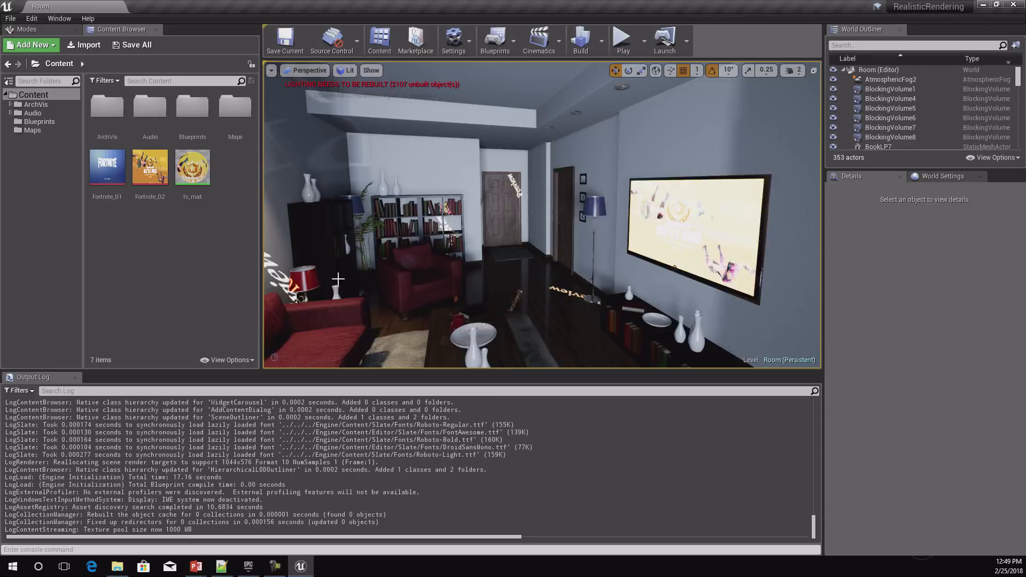
{"action": "right_click_drag", "start_coordinate": [338, 279], "coordinate": [319, 276]}
{"action": "right_click_drag", "start_coordinate": [412, 238], "coordinate": [412, 238]}
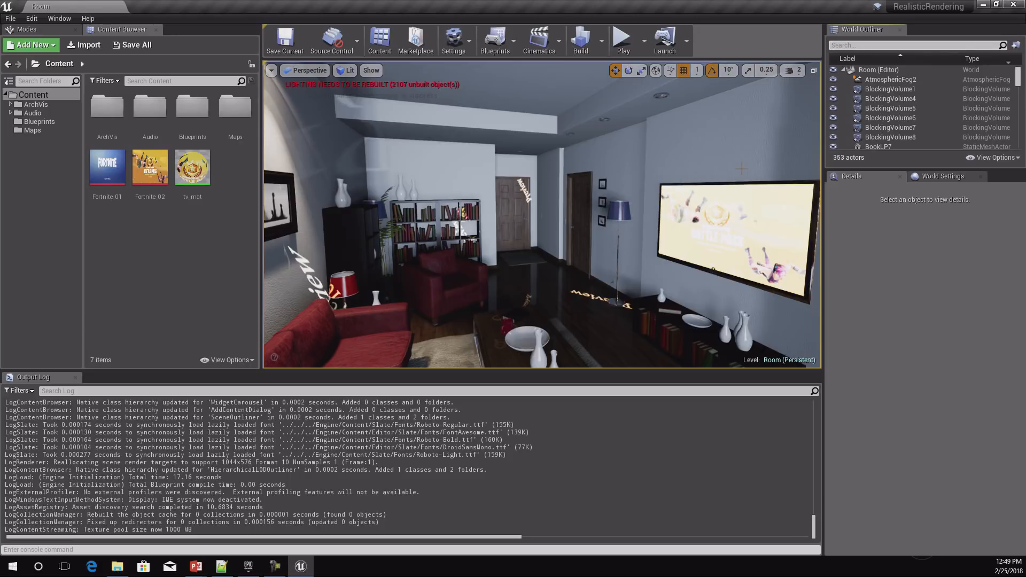
Filter the World Outliner for "lights" and set the mobility of DirectionalLightStationary2 to Movable
{"action": "type", "text": "lights"}
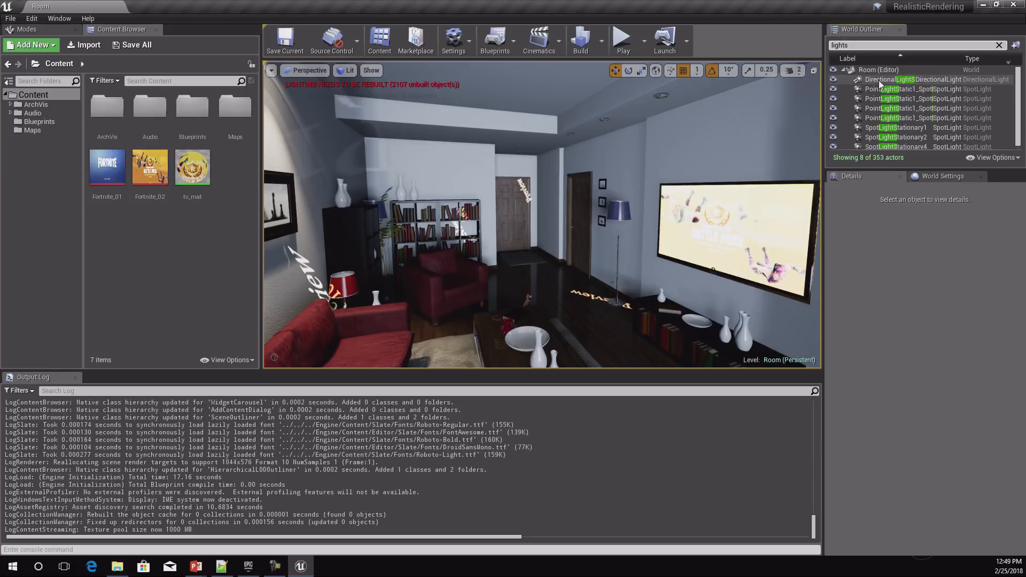
{"action": "left_click", "coordinate": [903, 79]}
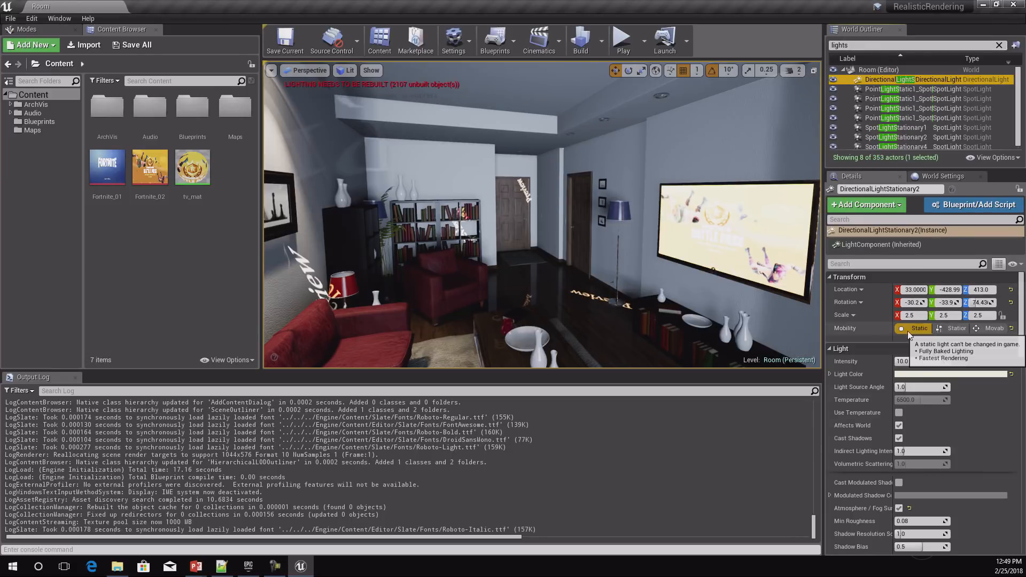
{"action": "left_click", "coordinate": [993, 328]}
{"action": "right_click_drag", "start_coordinate": [609, 248], "coordinate": [594, 233]}
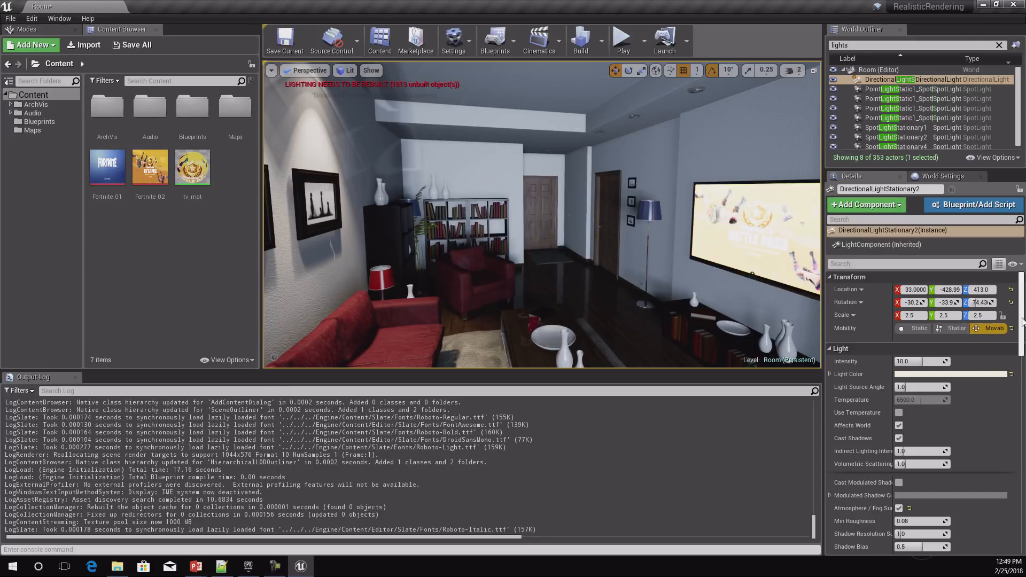
Enable Dynamic Indirect Lighting on the directional light
{"action": "left_click_drag", "start_coordinate": [1022, 321], "coordinate": [1023, 358]}
{"action": "left_click_drag", "start_coordinate": [892, 467], "coordinate": [926, 461]}
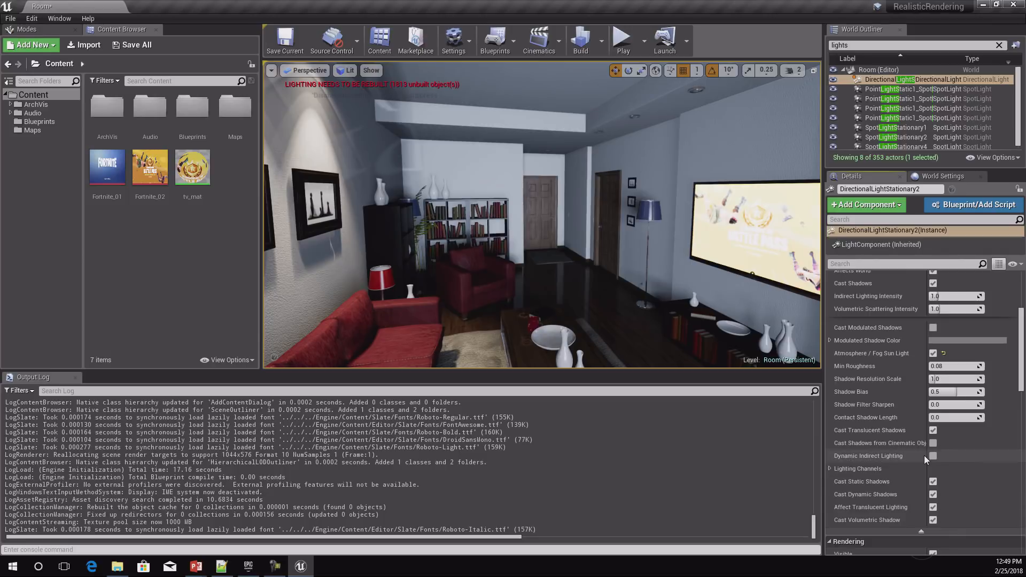
{"action": "left_click", "coordinate": [933, 455]}
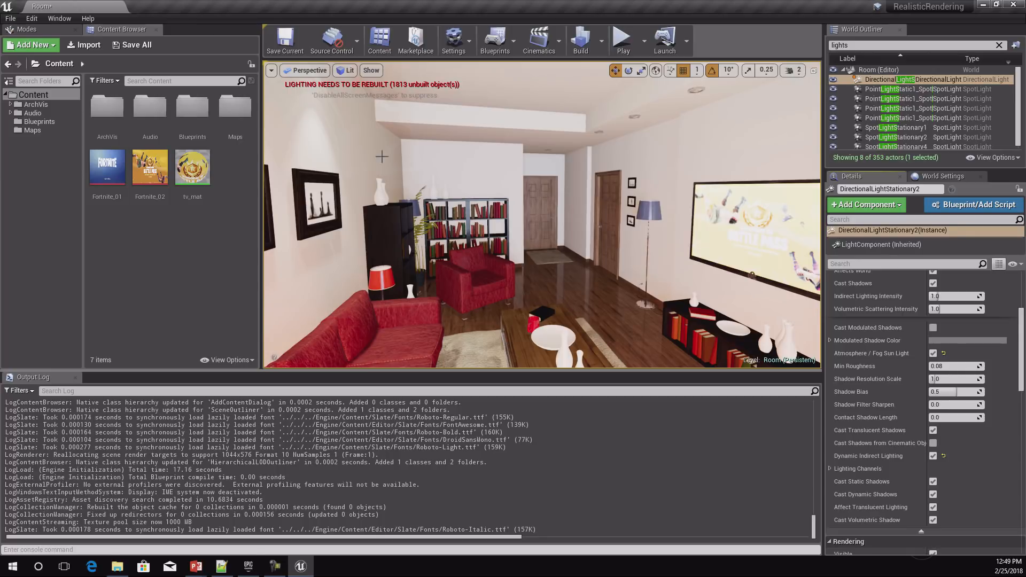
Frame the windows and sofa in the viewport and change the view's exposure setting to darken the overexposed room
{"action": "key", "text": "s"}
{"action": "right_click_drag", "start_coordinate": [603, 253], "coordinate": [818, 262]}
{"action": "key", "text": "w"}
{"action": "key", "text": "s"}
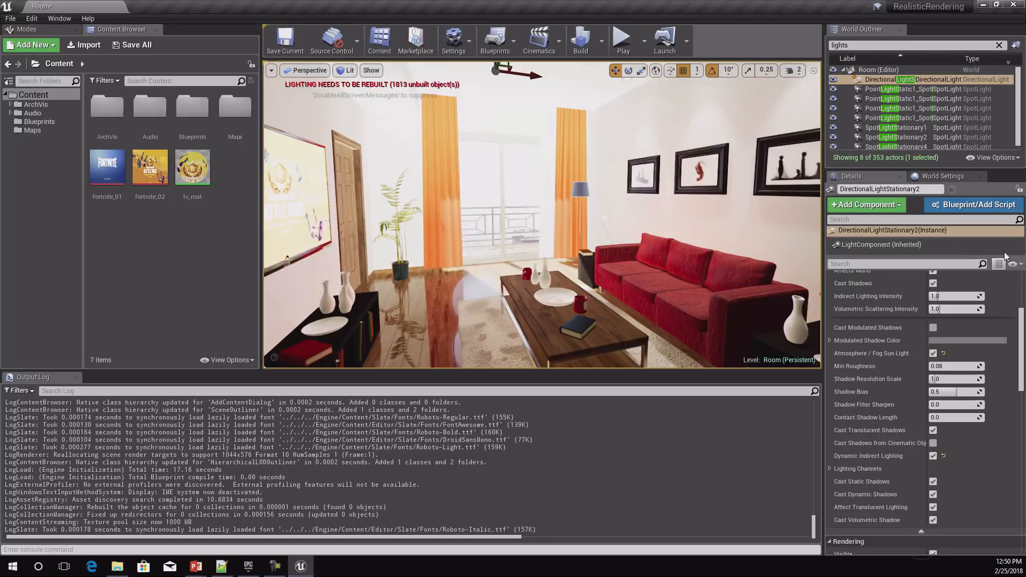
{"action": "left_click", "coordinate": [346, 70]}
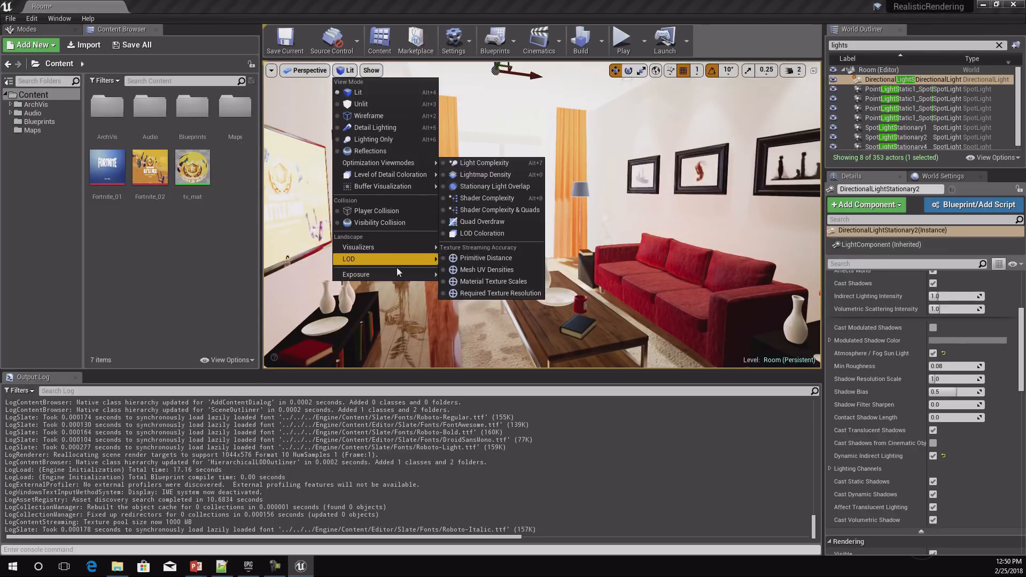
{"action": "left_click", "coordinate": [490, 357]}
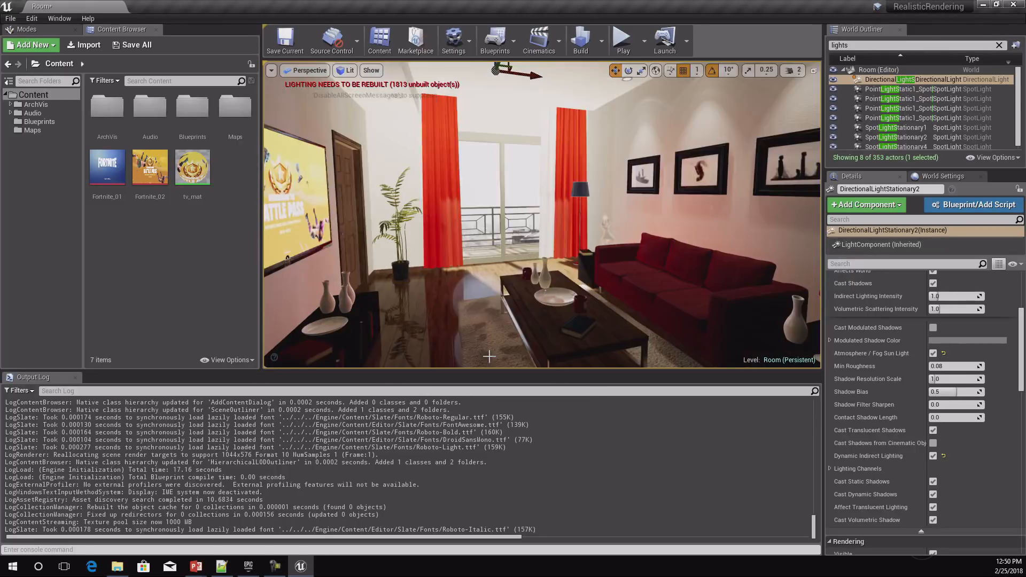
Examine how the dynamic indirect light falls on the walls, sofa, curtains and TV area from several viewpoints
{"action": "right_click_drag", "start_coordinate": [552, 250], "coordinate": [608, 257]}
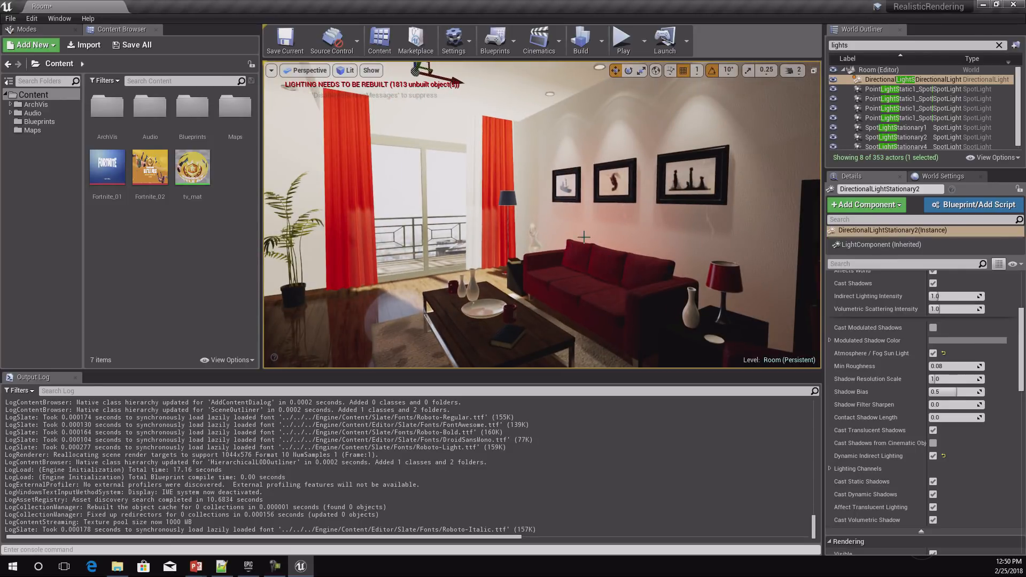
{"action": "right_click_drag", "start_coordinate": [635, 233], "coordinate": [315, 202]}
{"action": "key", "text": "s"}
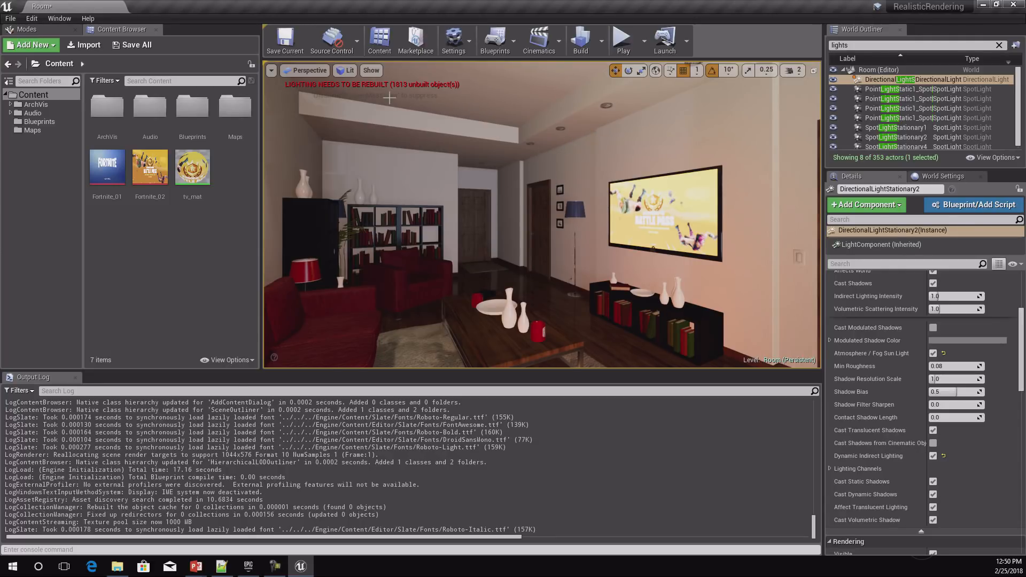
{"action": "right_click_drag", "start_coordinate": [612, 250], "coordinate": [512, 294]}
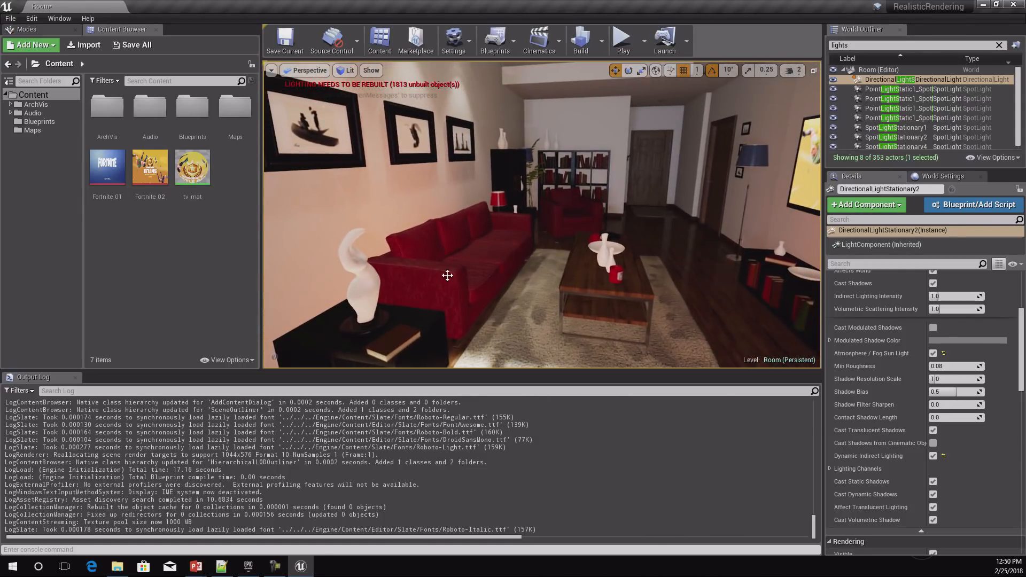
{"action": "left_click", "coordinate": [474, 278]}
{"action": "left_click_drag", "start_coordinate": [426, 283], "coordinate": [455, 326]}
{"action": "right_click_drag", "start_coordinate": [592, 296], "coordinate": [547, 292]}
{"action": "left_click", "coordinate": [398, 204]}
{"action": "right_click_drag", "start_coordinate": [673, 232], "coordinate": [761, 206]}
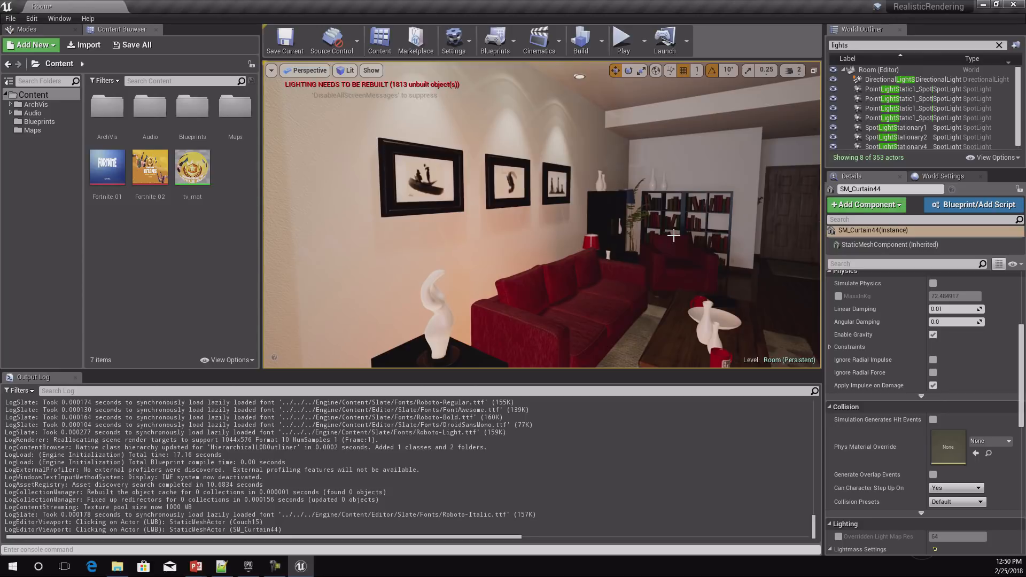
{"action": "right_click_drag", "start_coordinate": [673, 235], "coordinate": [497, 193]}
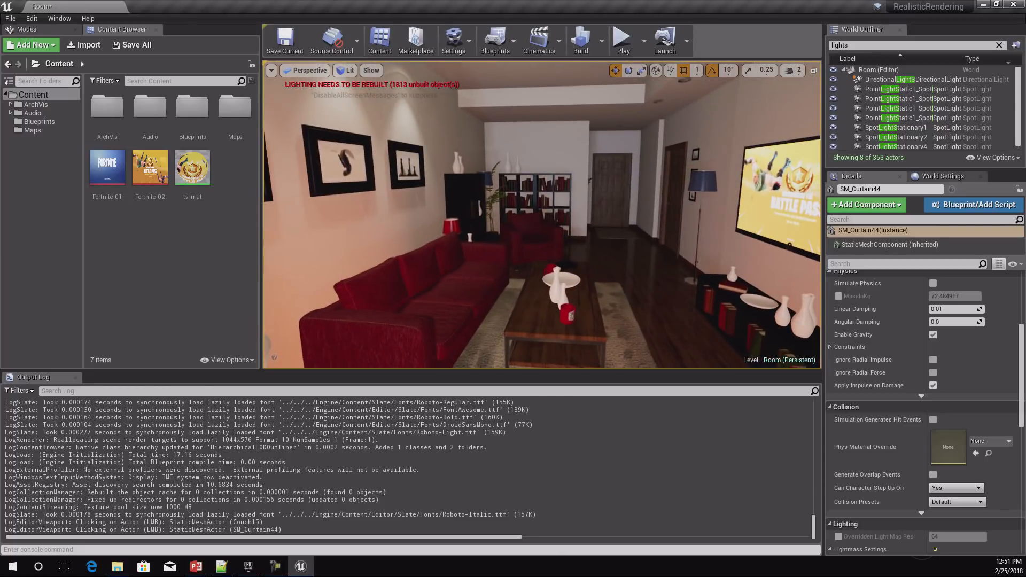
Filter the World Outliner for "pos", select PostProcessVolume3 and expand its Light Propagation Volume settings
{"action": "left_click_drag", "start_coordinate": [854, 175], "coordinate": [854, 219]}
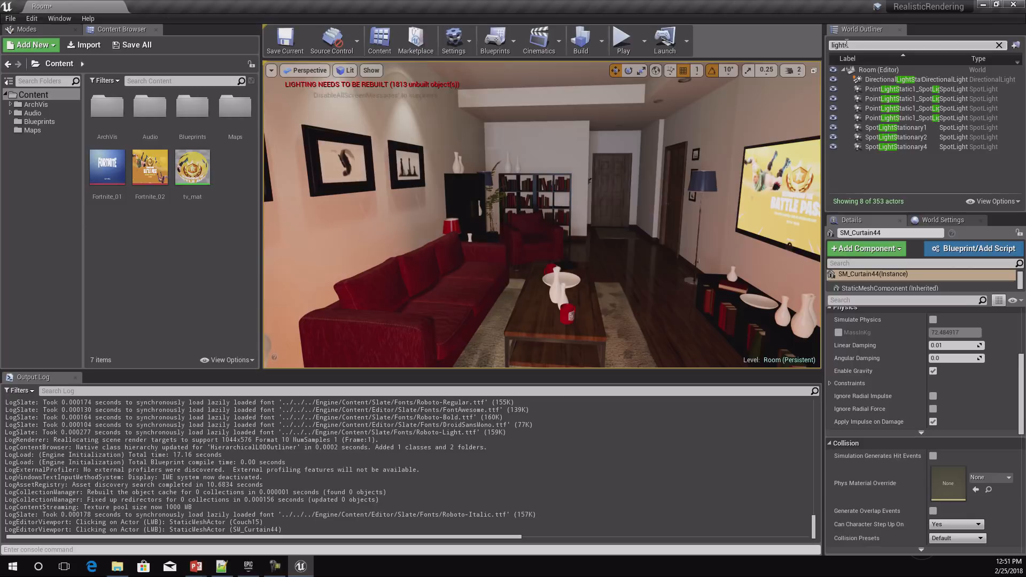
{"action": "type", "text": "pos"}
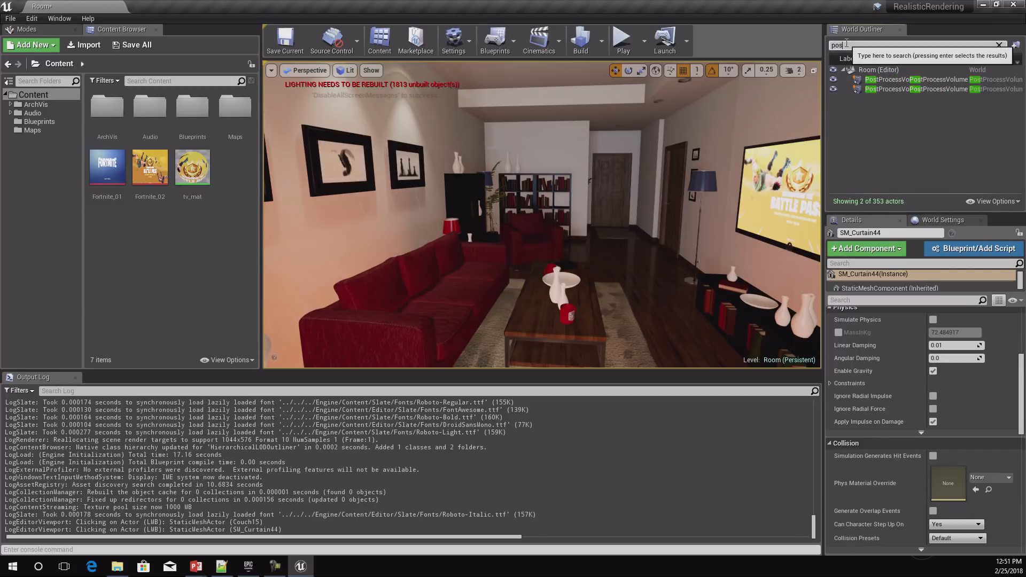
{"action": "left_click", "coordinate": [887, 80]}
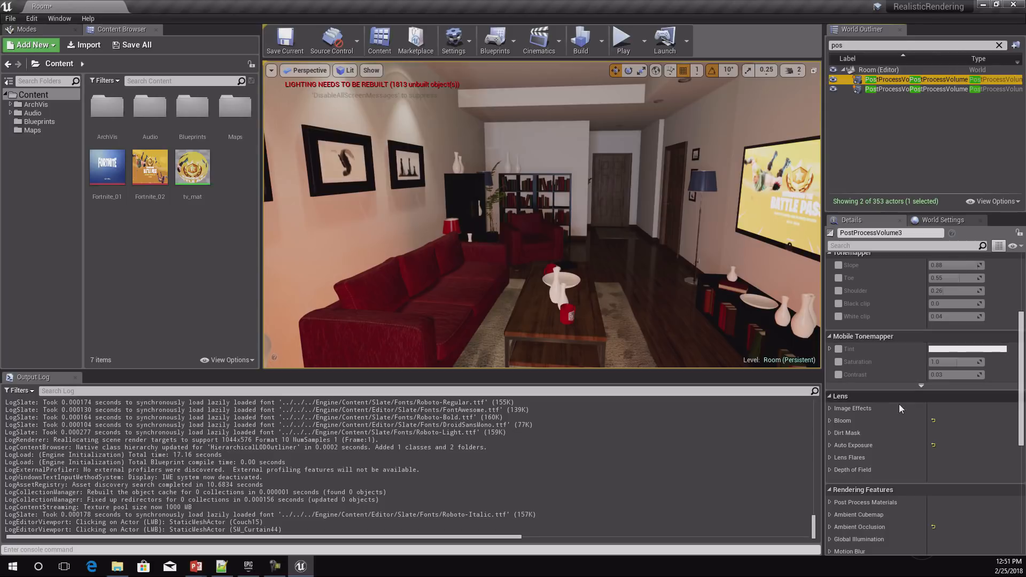
{"action": "scroll", "coordinate": [876, 399], "scroll_direction": "down", "scroll_amount": 3}
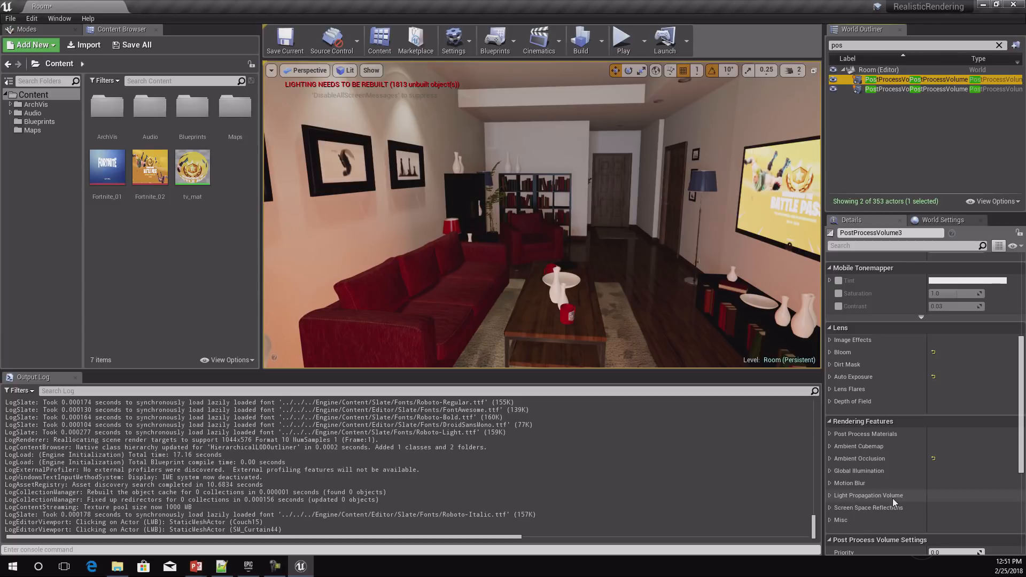
{"action": "scroll", "coordinate": [856, 493], "scroll_direction": "down", "scroll_amount": 3}
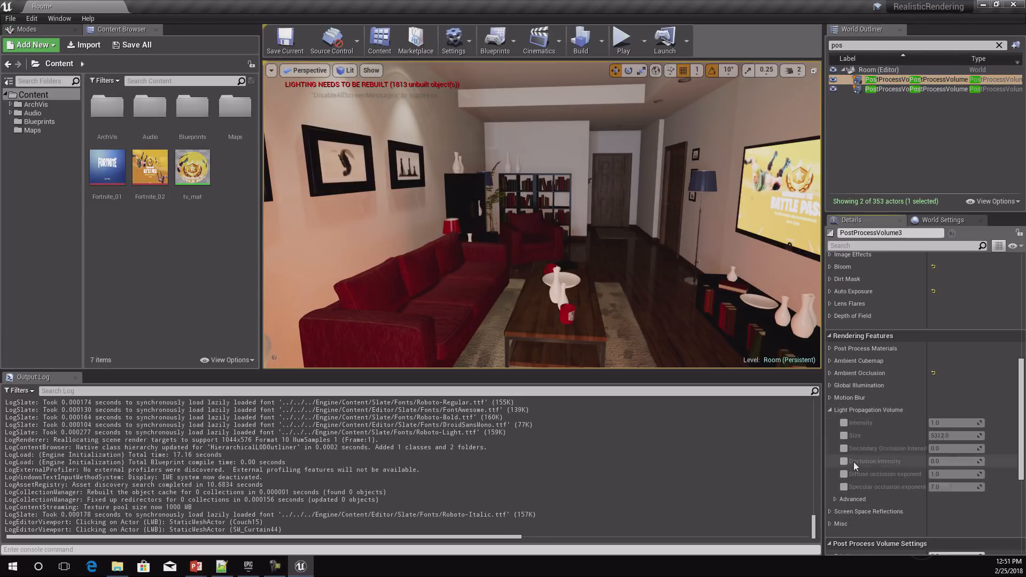
Enable the Light Propagation Volume Intensity and Size overrides on PostProcessVolume3 and set Size to about 3985
{"action": "mouse_move", "coordinate": [591, 276]}
{"action": "right_mouse_down"}
{"action": "mouse_move", "coordinate": [636, 267]}
{"action": "mouse_move", "coordinate": [580, 270]}
{"action": "right_mouse_up"}
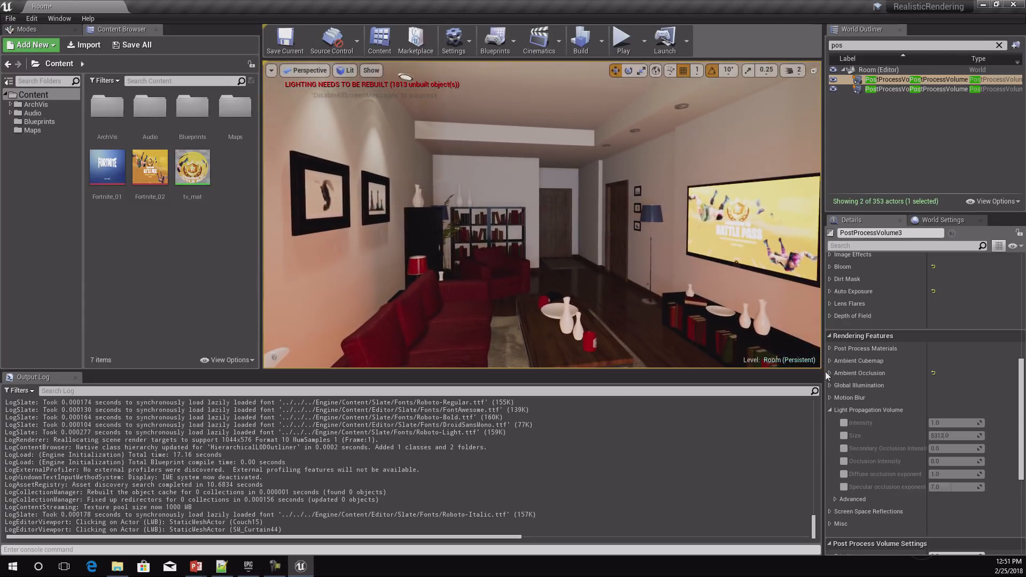
{"action": "left_click", "coordinate": [844, 423]}
{"action": "mouse_move", "coordinate": [938, 423]}
{"action": "left_mouse_down"}
{"action": "mouse_move", "coordinate": [972, 423]}
{"action": "mouse_move", "coordinate": [950, 424]}
{"action": "left_mouse_up"}
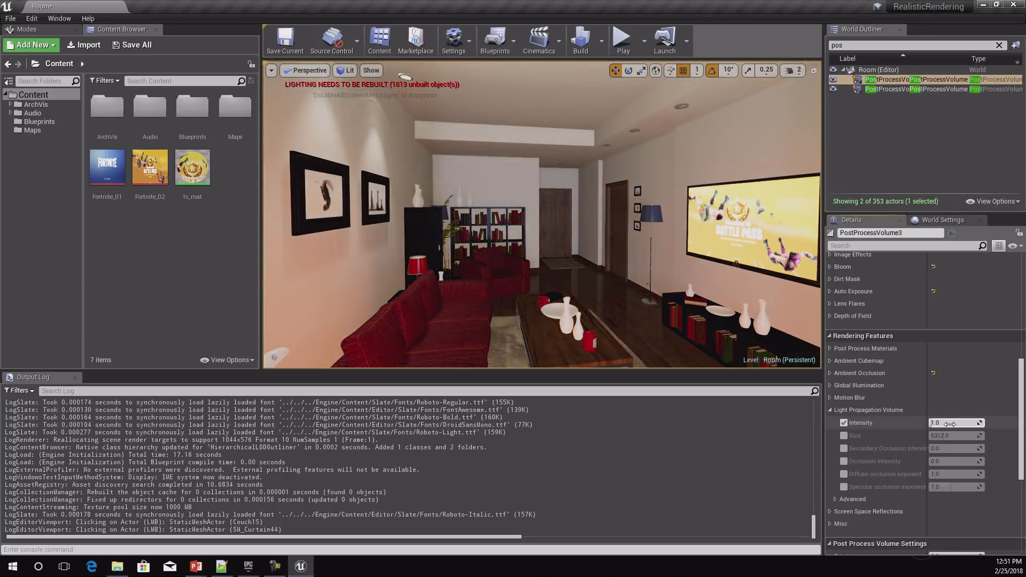
{"action": "left_click", "coordinate": [844, 435]}
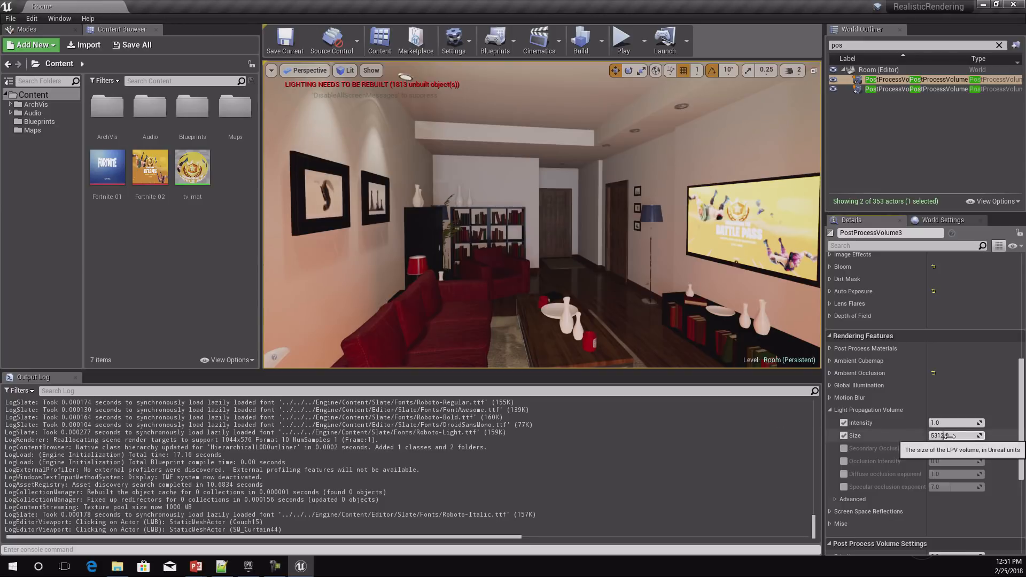
{"action": "left_click", "coordinate": [944, 436]}
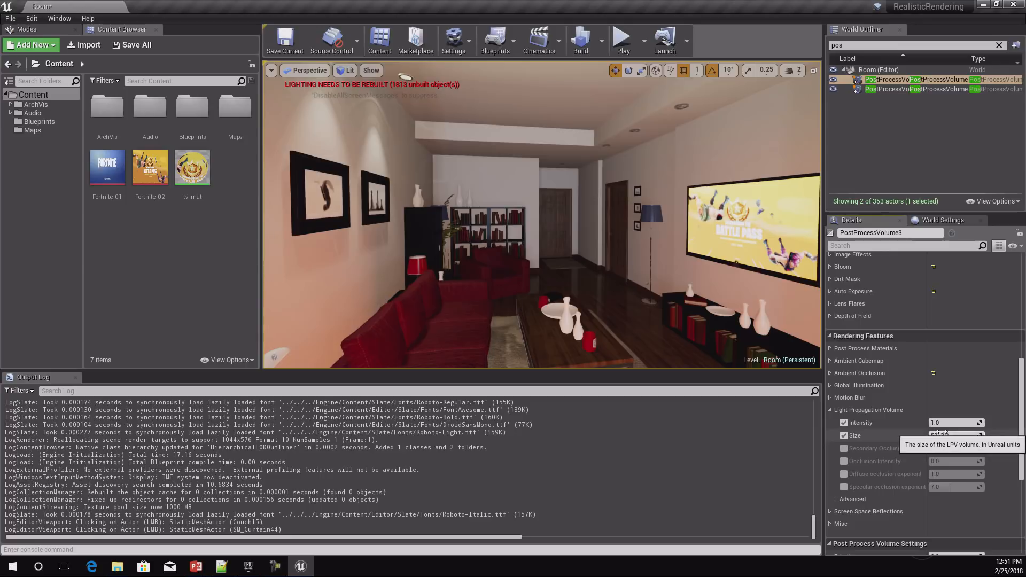
{"action": "left_click_drag", "start_coordinate": [944, 435], "coordinate": [947, 434]}
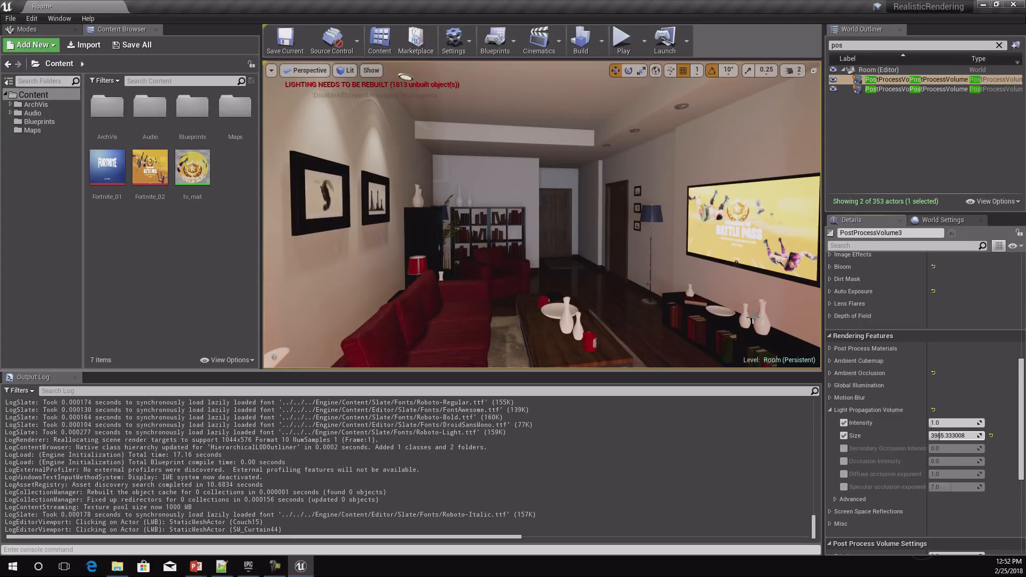
Examine the advanced Light Propagation Volume settings and the dynamic lighting around the TV, shelves, sofa and walls from several viewpoints
{"action": "right_click_drag", "start_coordinate": [779, 310], "coordinate": [888, 318]}
{"action": "right_click_drag", "start_coordinate": [687, 265], "coordinate": [598, 244]}
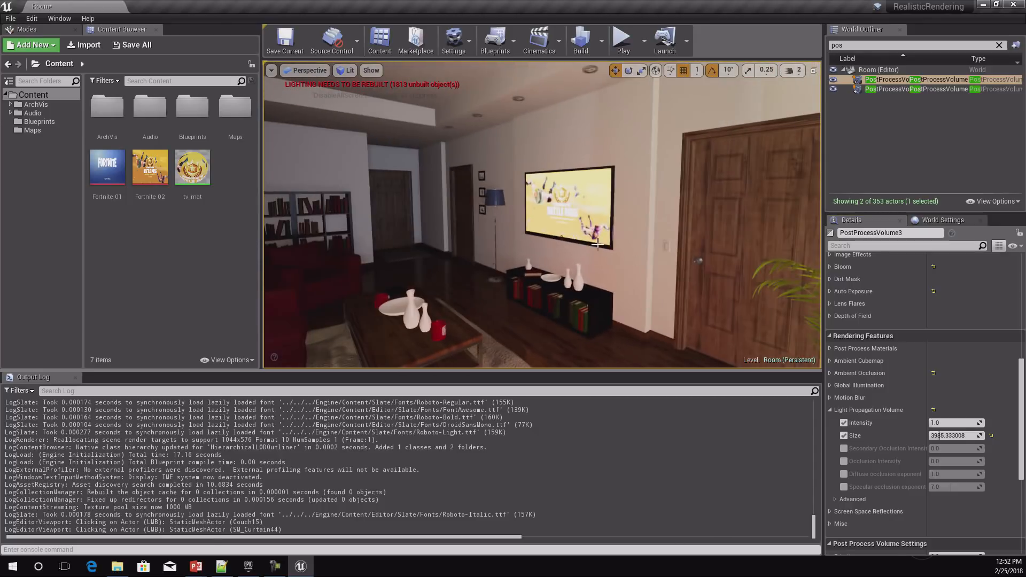
{"action": "right_click_drag", "start_coordinate": [528, 226], "coordinate": [528, 244]}
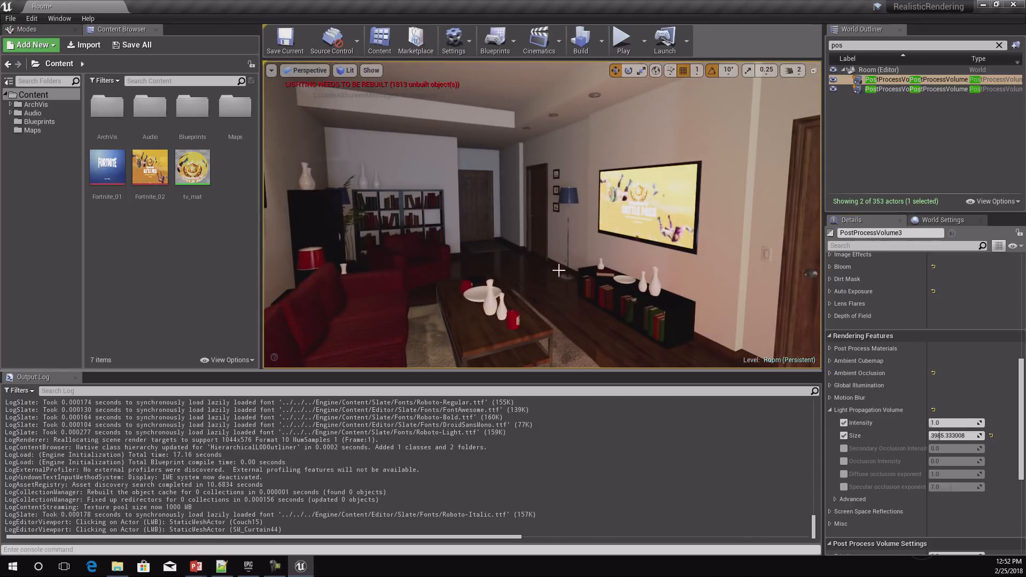
{"action": "left_click", "coordinate": [836, 498]}
{"action": "scroll", "coordinate": [884, 467], "scroll_direction": "down", "scroll_amount": 5}
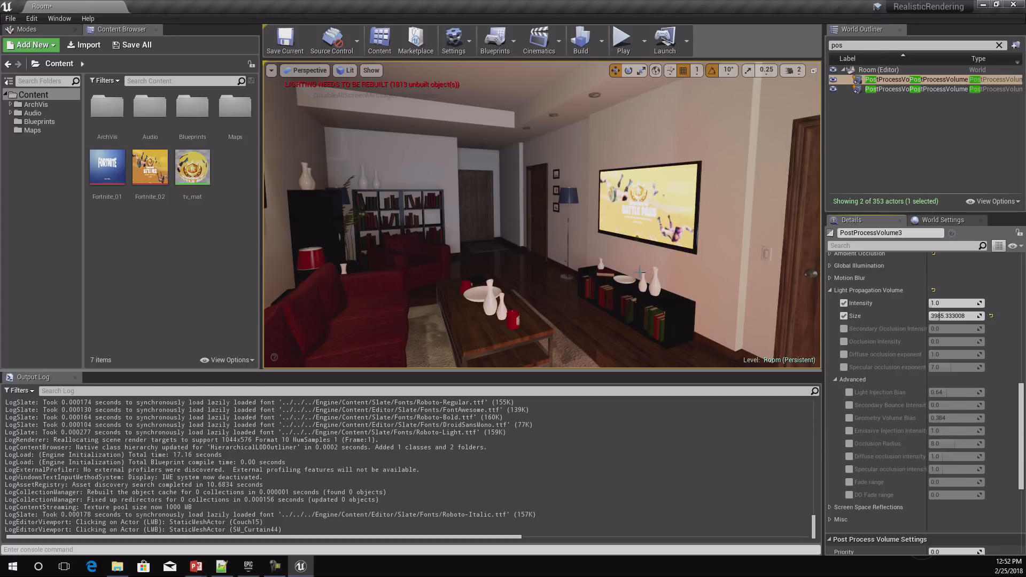
{"action": "right_click_drag", "start_coordinate": [585, 235], "coordinate": [519, 169]}
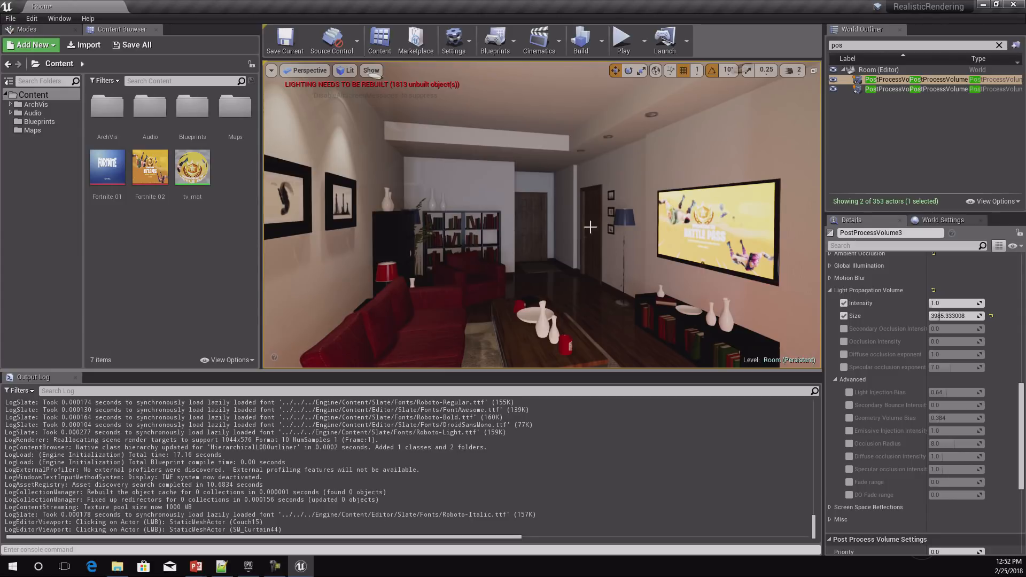
{"action": "right_click_drag", "start_coordinate": [597, 225], "coordinate": [583, 228]}
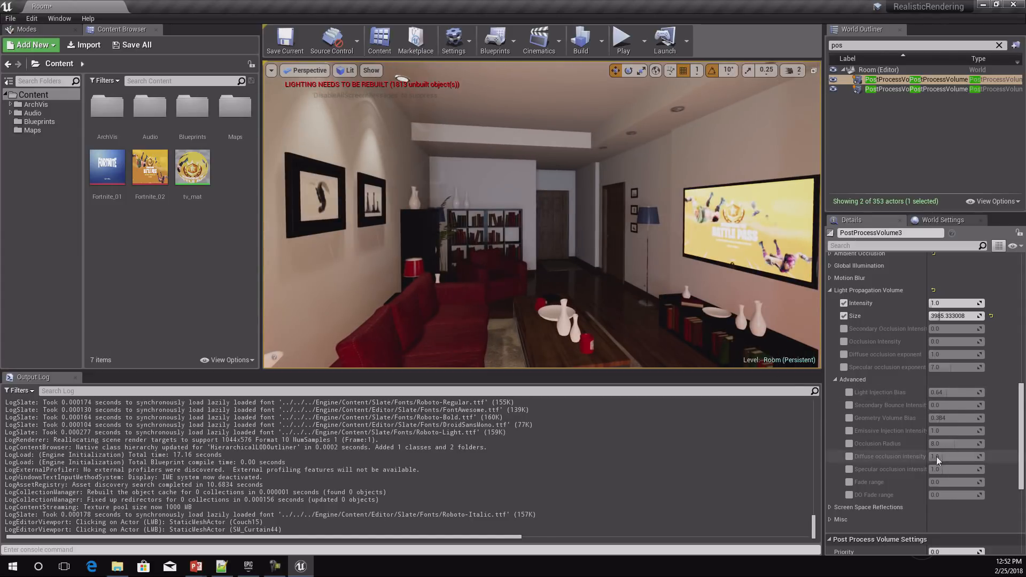
{"action": "right_click_drag", "start_coordinate": [601, 273], "coordinate": [607, 278]}
{"action": "mouse_move", "coordinate": [671, 301]}
{"action": "right_mouse_down"}
{"action": "mouse_move", "coordinate": [651, 289]}
{"action": "mouse_move", "coordinate": [682, 287]}
{"action": "mouse_move", "coordinate": [694, 300]}
{"action": "mouse_move", "coordinate": [664, 287]}
{"action": "right_mouse_up"}
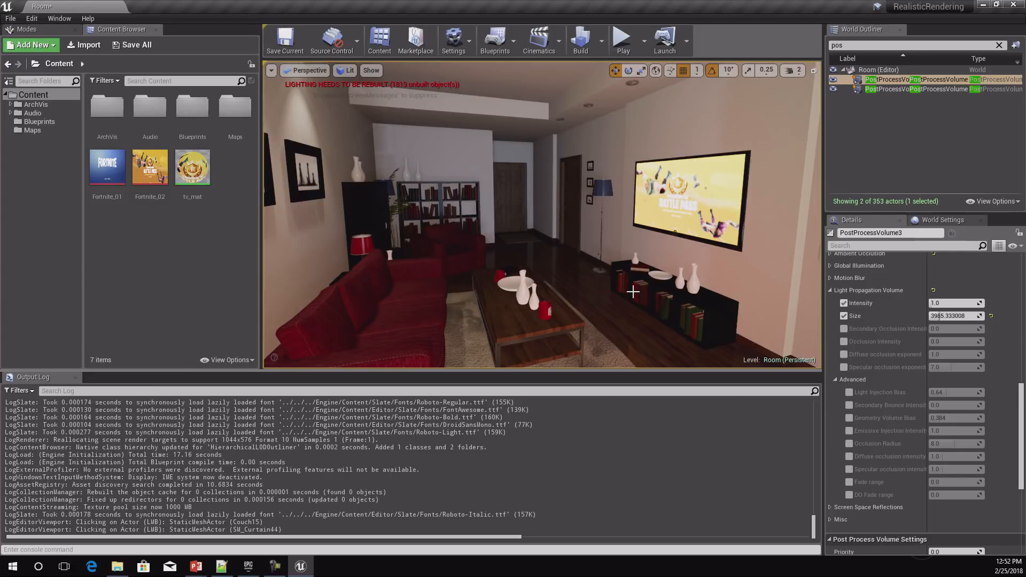
{"action": "right_click_drag", "start_coordinate": [633, 292], "coordinate": [626, 251]}
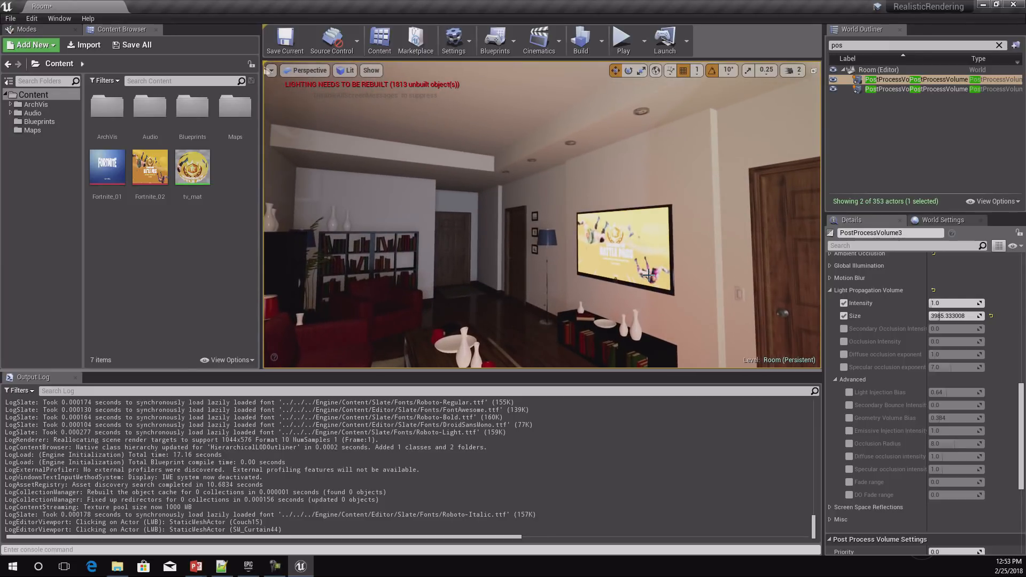